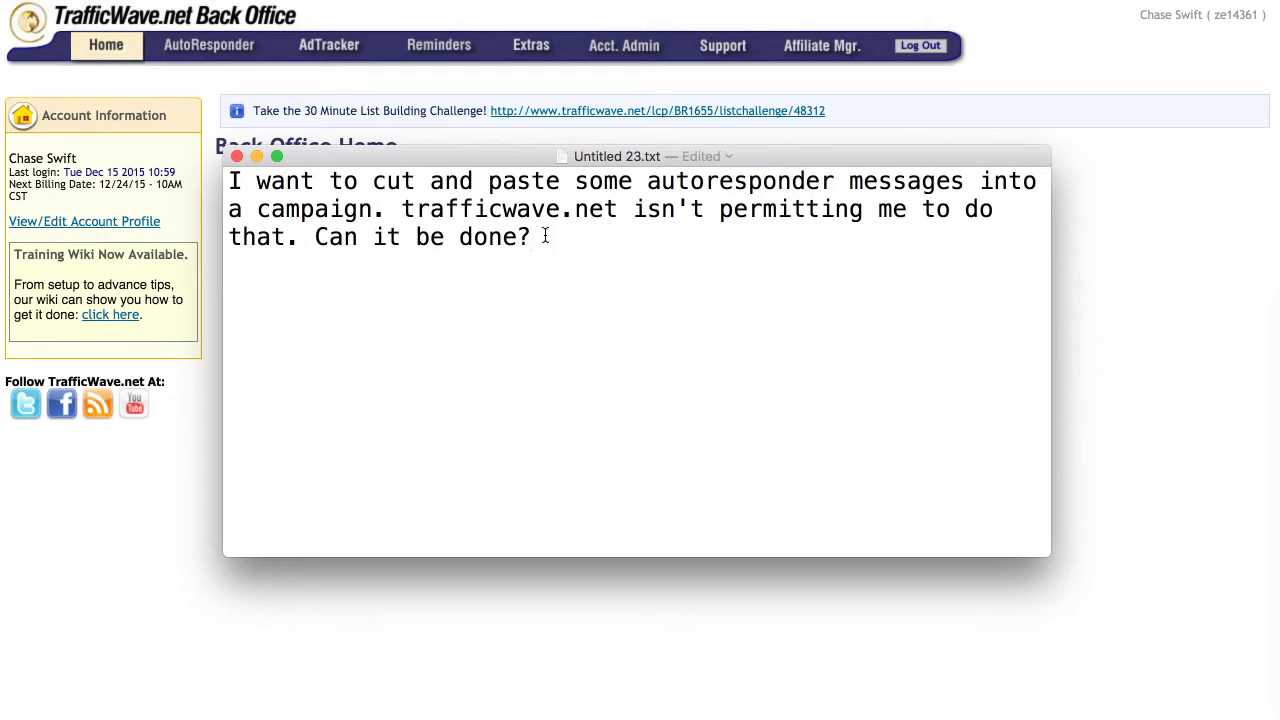
# - Cut the entire question out of Untitled 23.txt and bring the TrafficWave back office to the front
pyautogui.moveTo(543, 236); pyautogui.dragTo(488, 150)
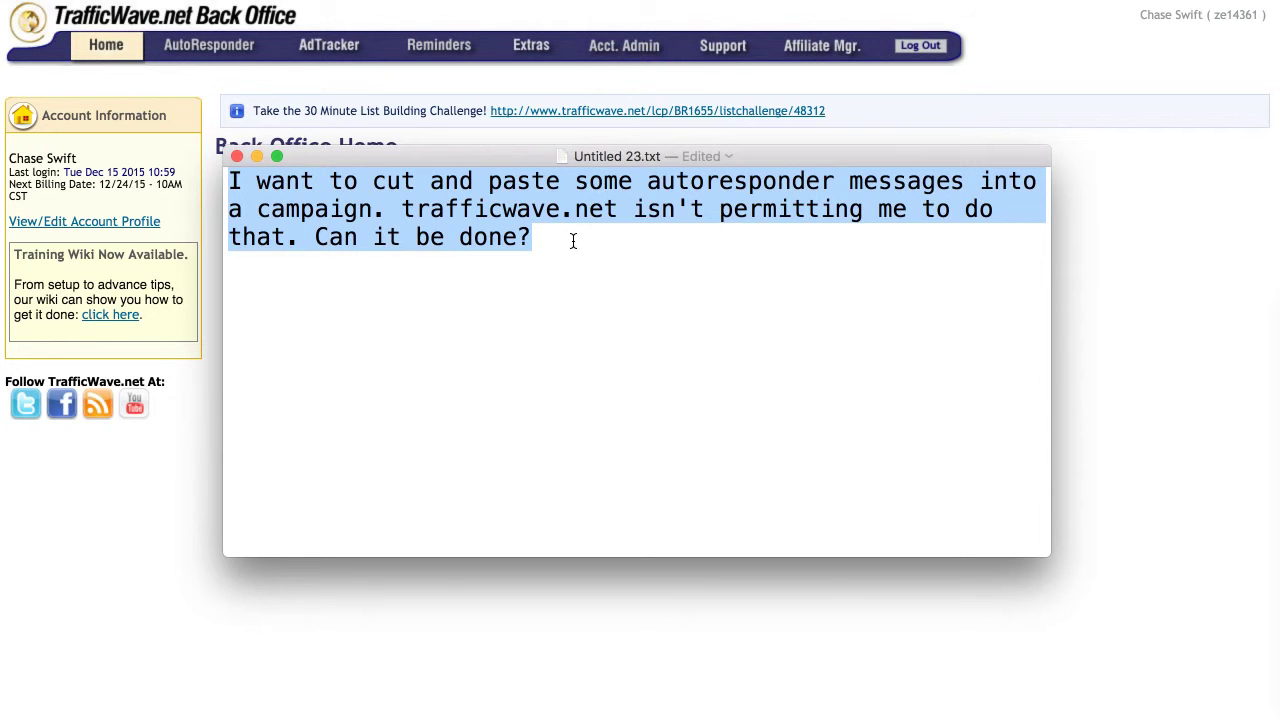
pyautogui.press('super+x')
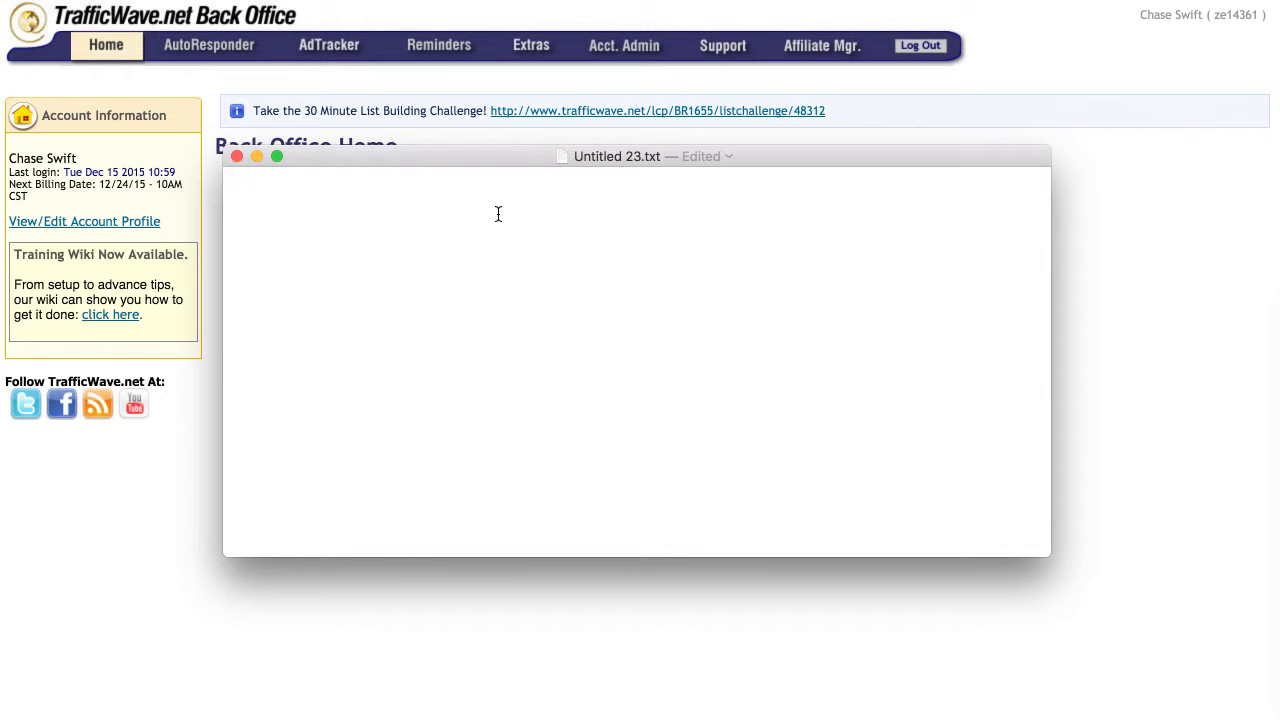
pyautogui.click(148, 464)
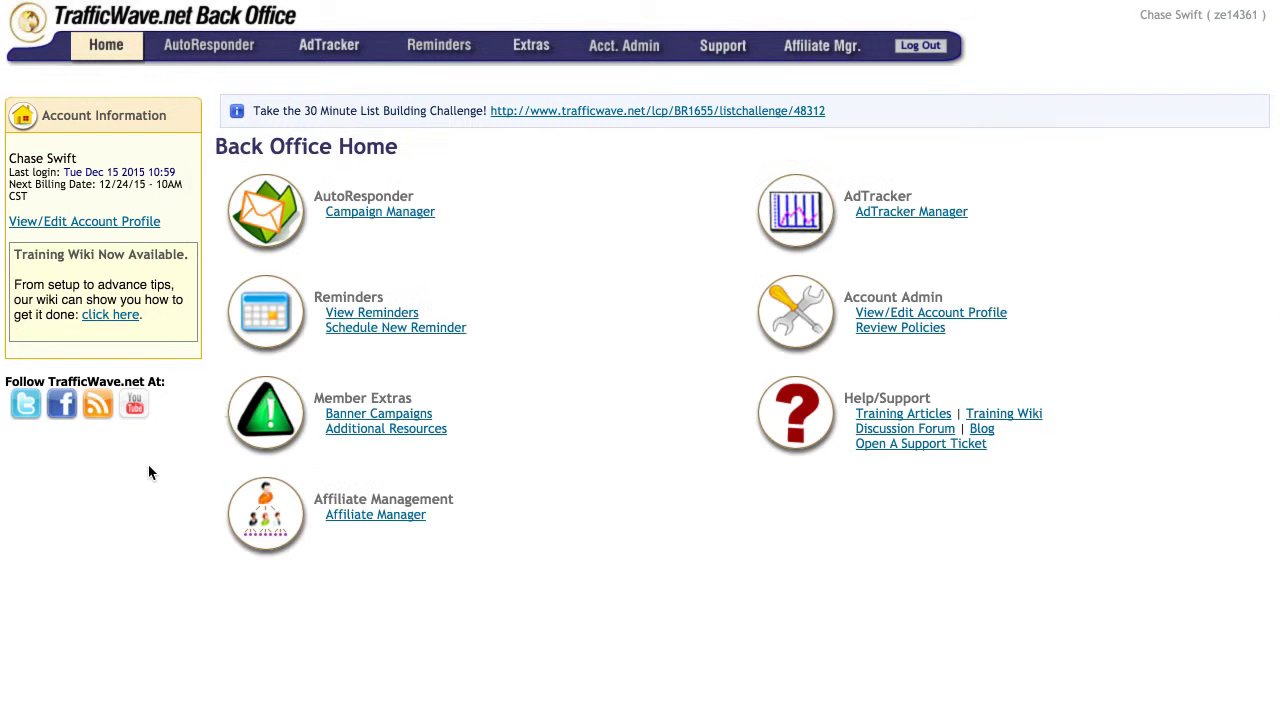
pyautogui.moveTo(209, 45)
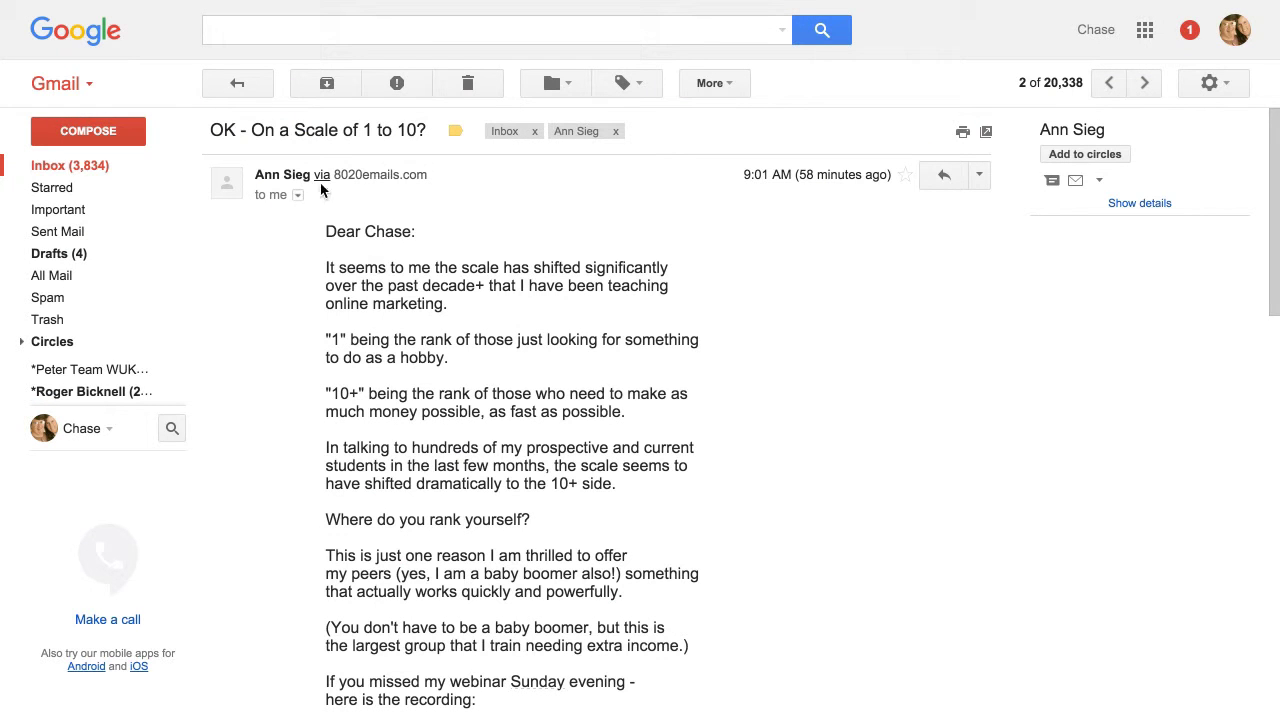
pyautogui.scroll(-15, 400, 322)
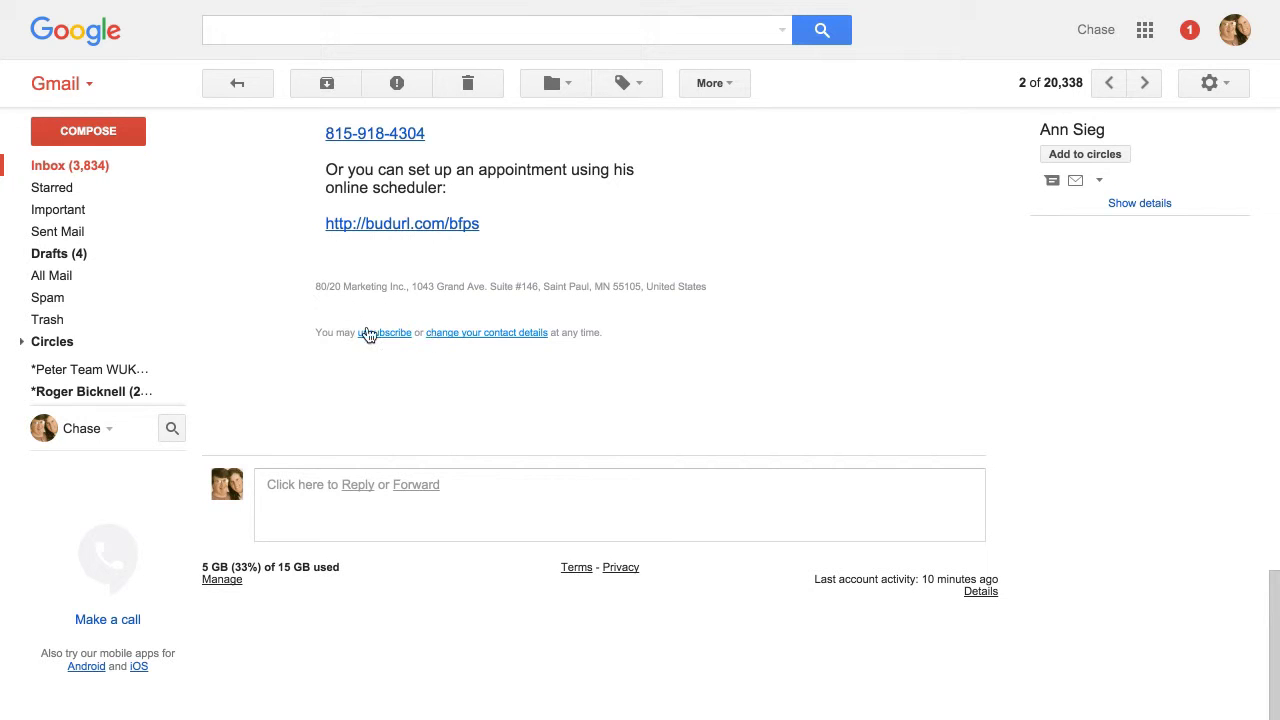
pyautogui.scroll(10, 466, 286)
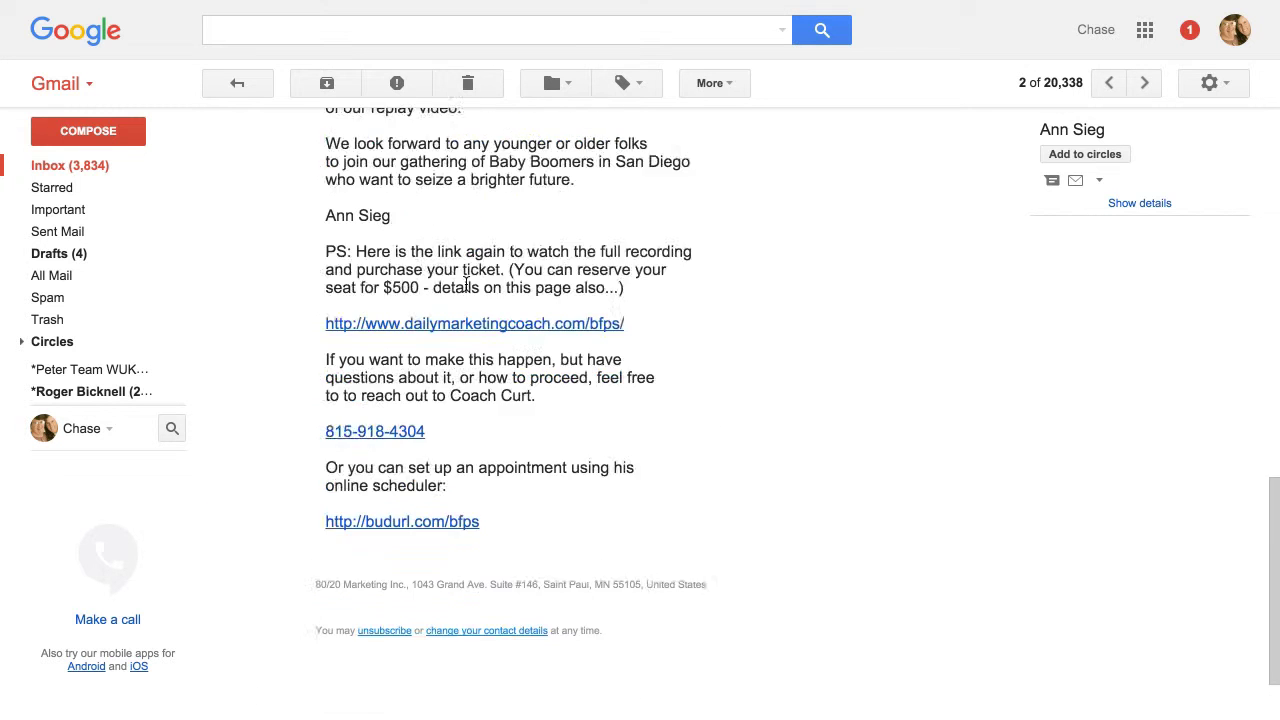
pyautogui.scroll(8, 466, 286)
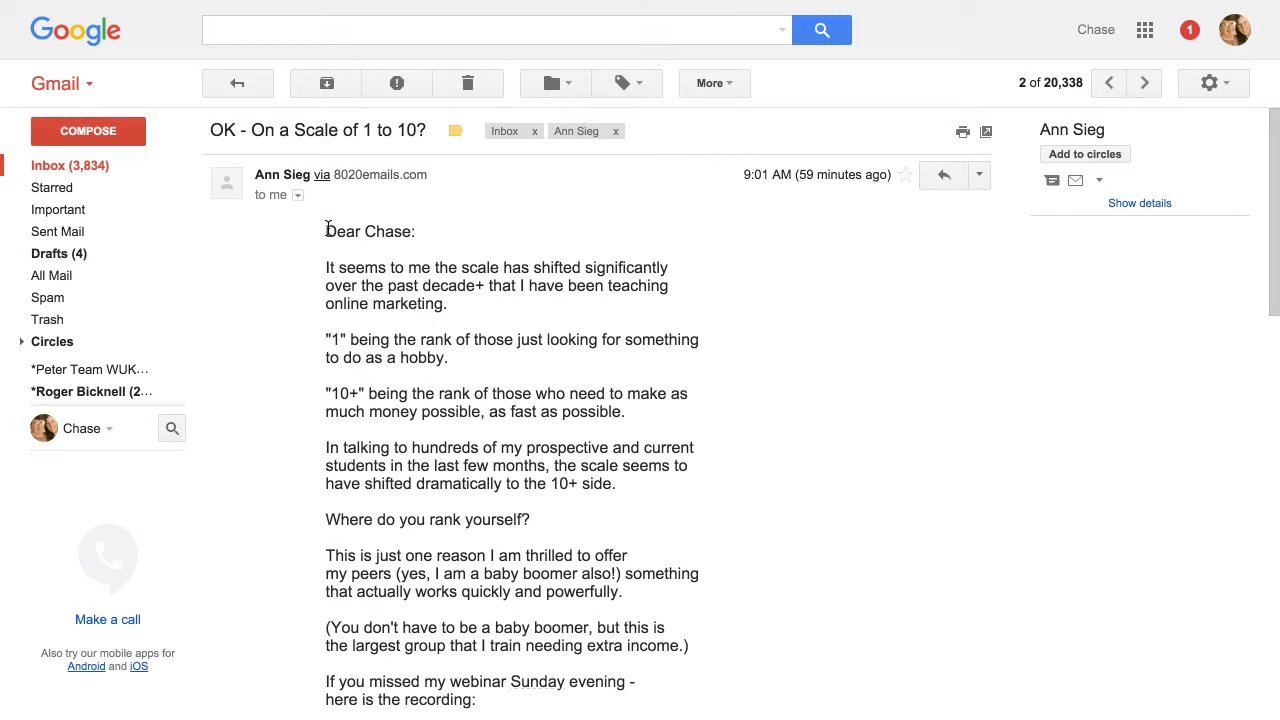
pyautogui.moveTo(327, 229); pyautogui.dragTo(532, 531)
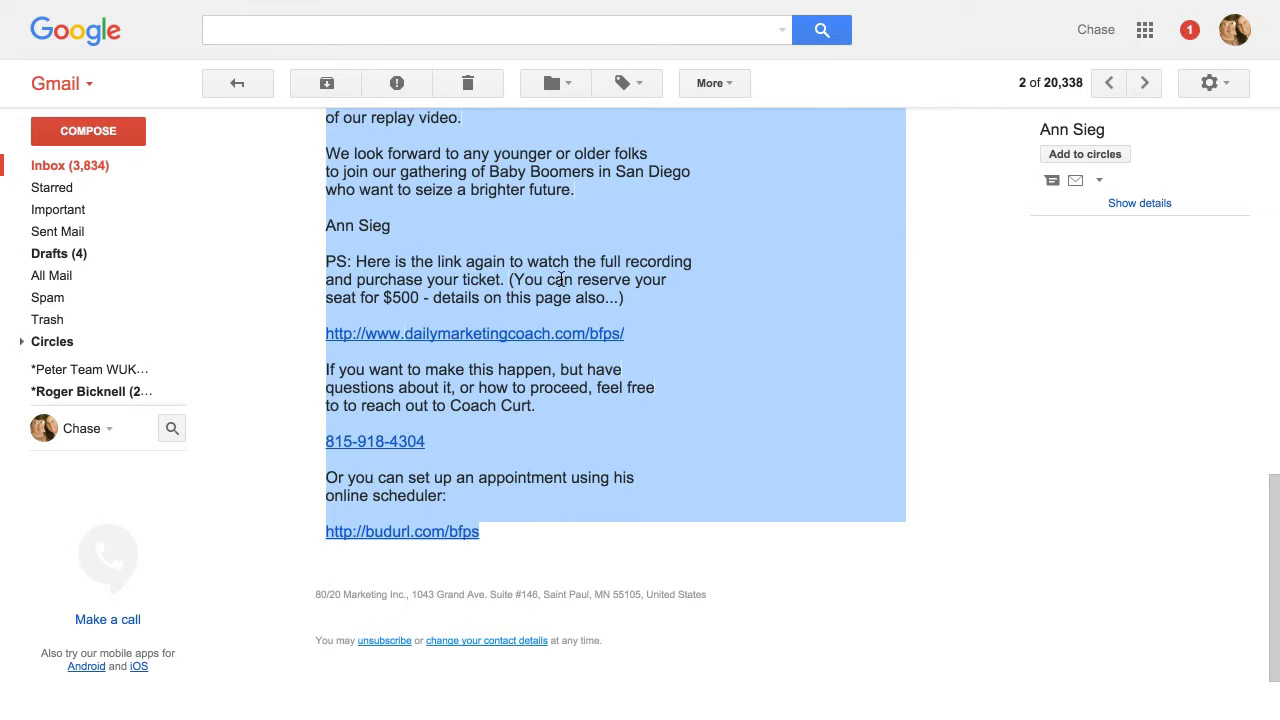
pyautogui.rightClick(467, 250)
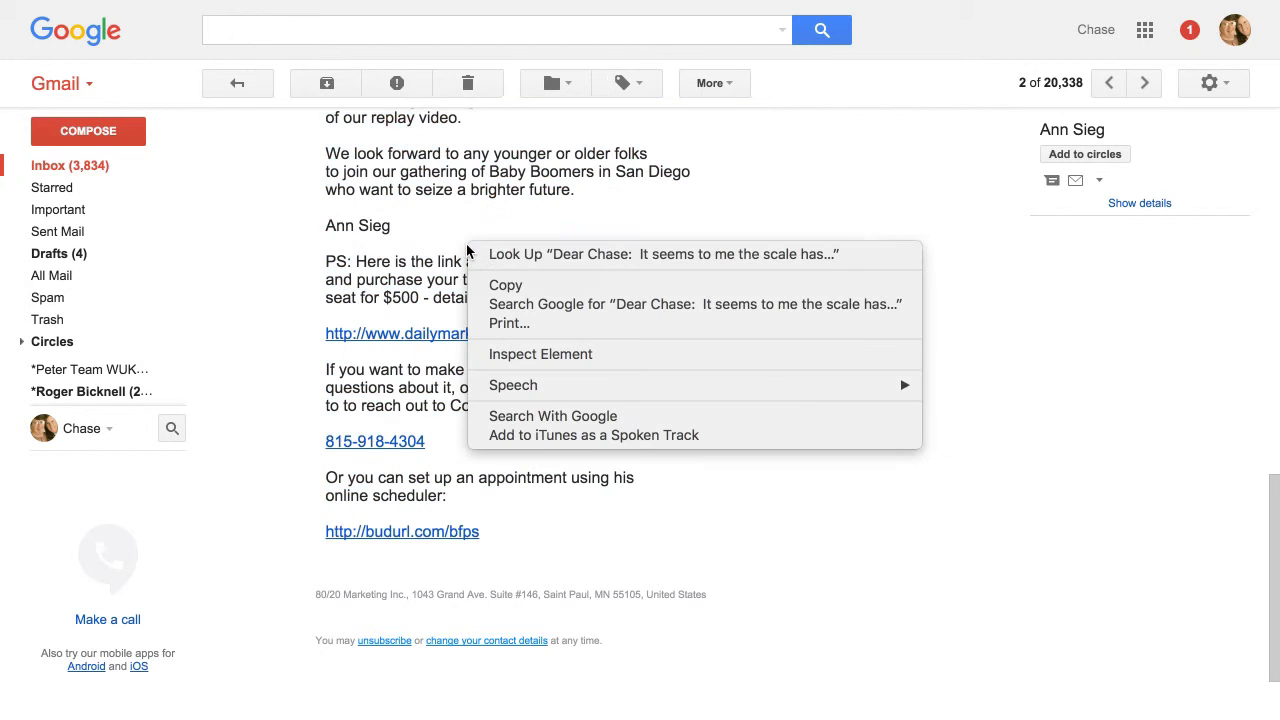
pyautogui.click(441, 251)
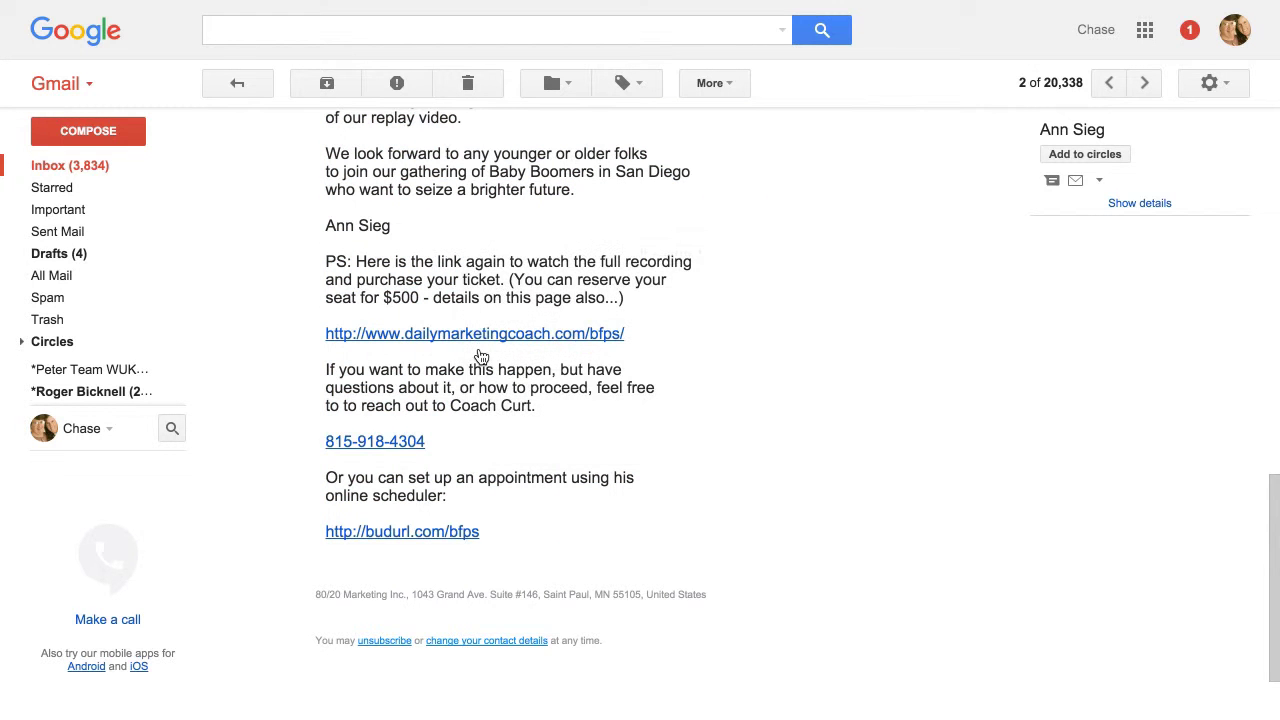
# - Copy the whole body of the "OK - On a Scale of 1 to 10?" email in Gmail and paste it into the empty Untitled 23.txt
pyautogui.moveTo(494, 526); pyautogui.dragTo(327, 230)
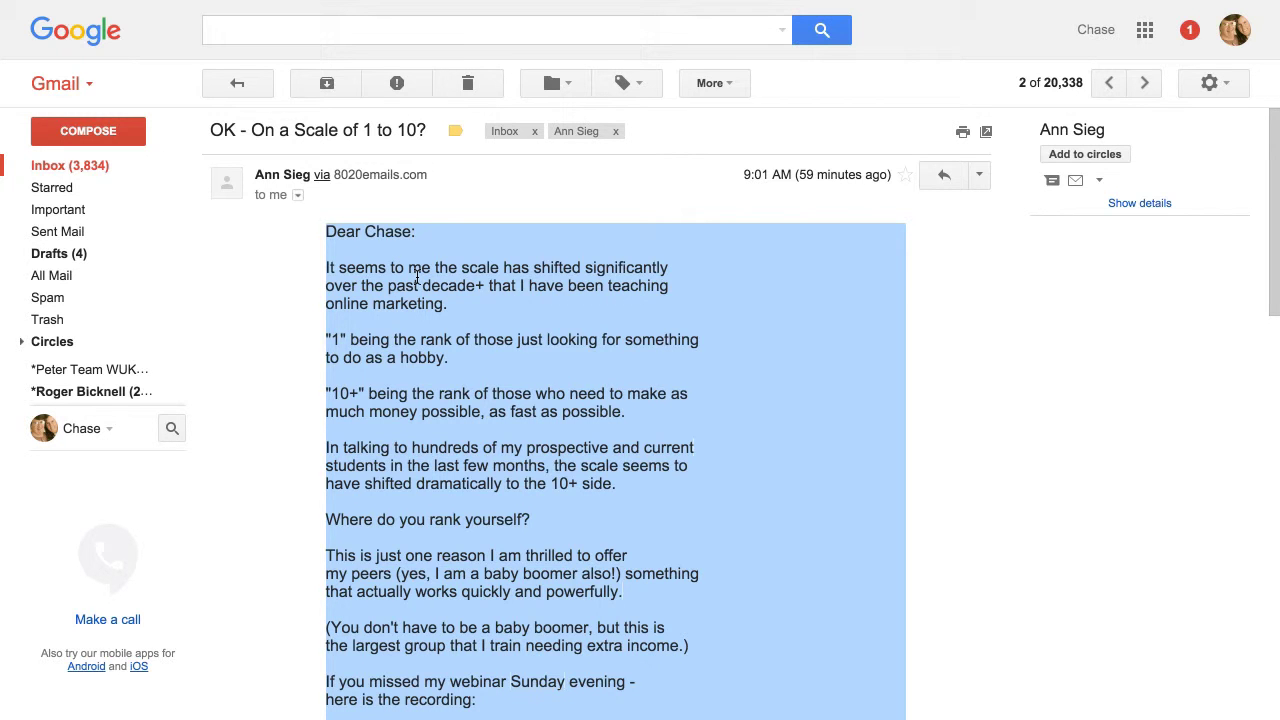
pyautogui.press('super+Tab')
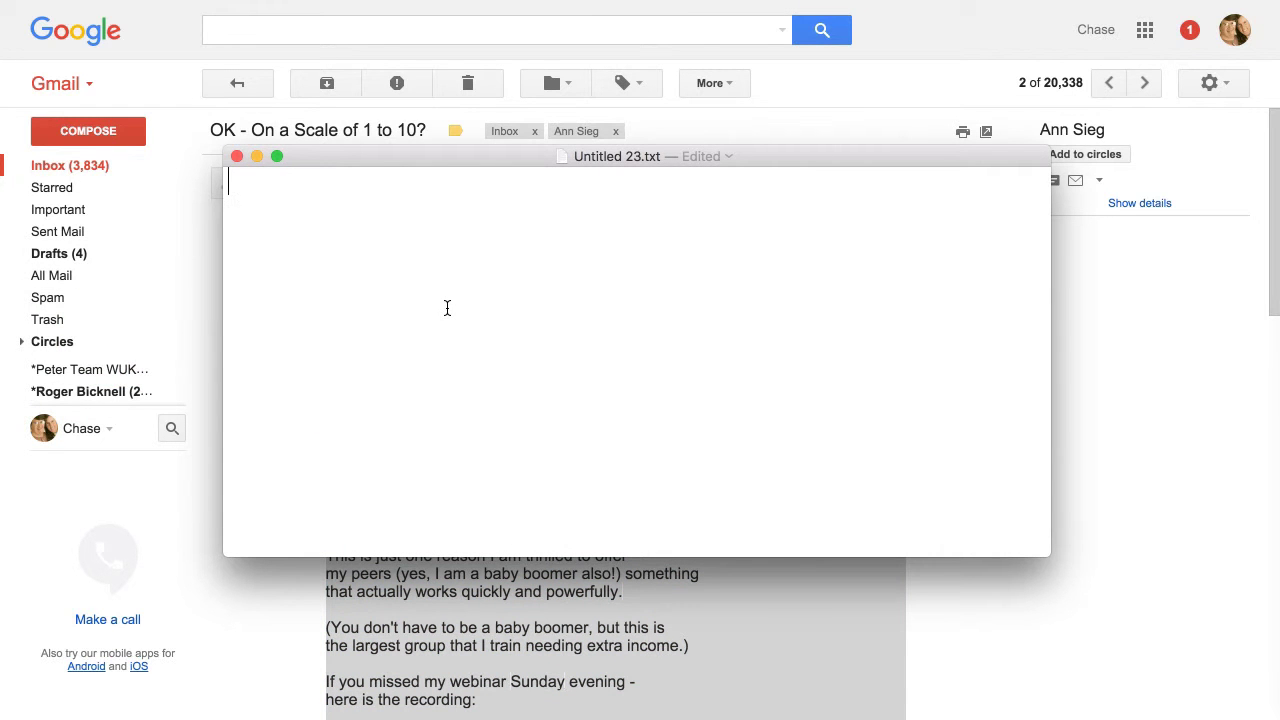
pyautogui.press('super+v')
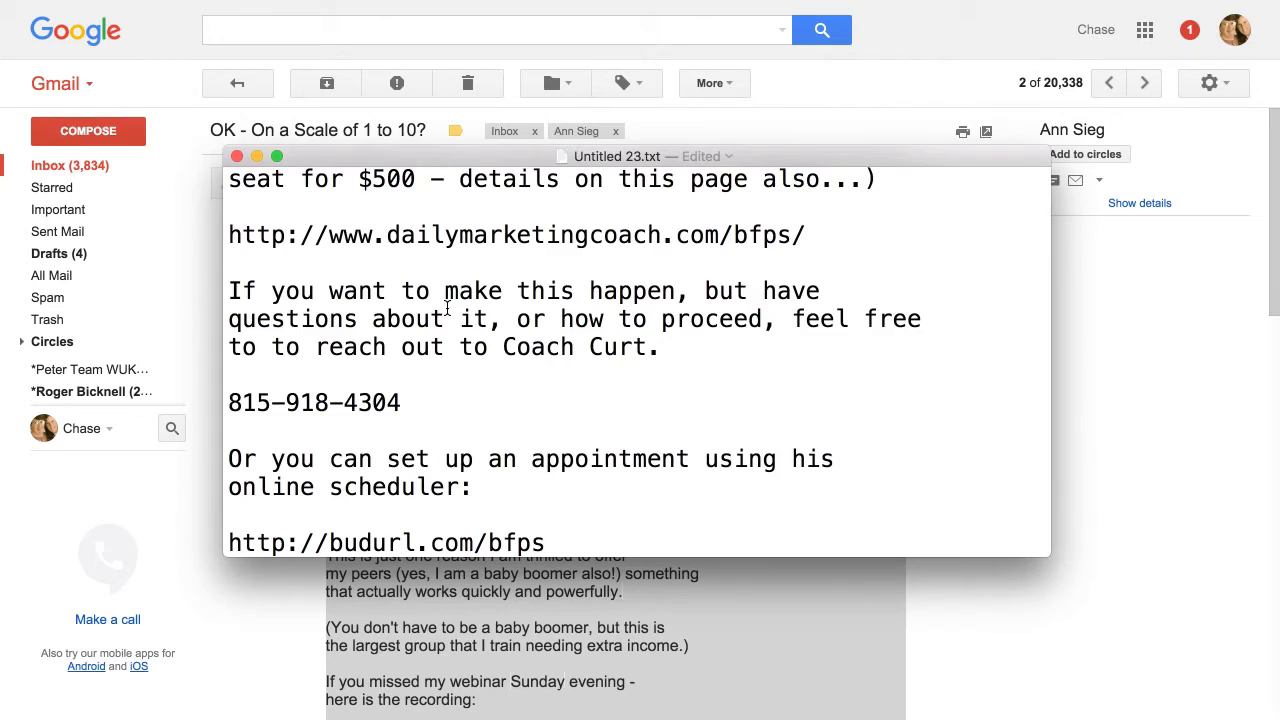
# - Look through the pasted email in Untitled 23.txt to examine its plain-text formatting
pyautogui.scroll(3, 447, 308)
pyautogui.scroll(15, 447, 308)
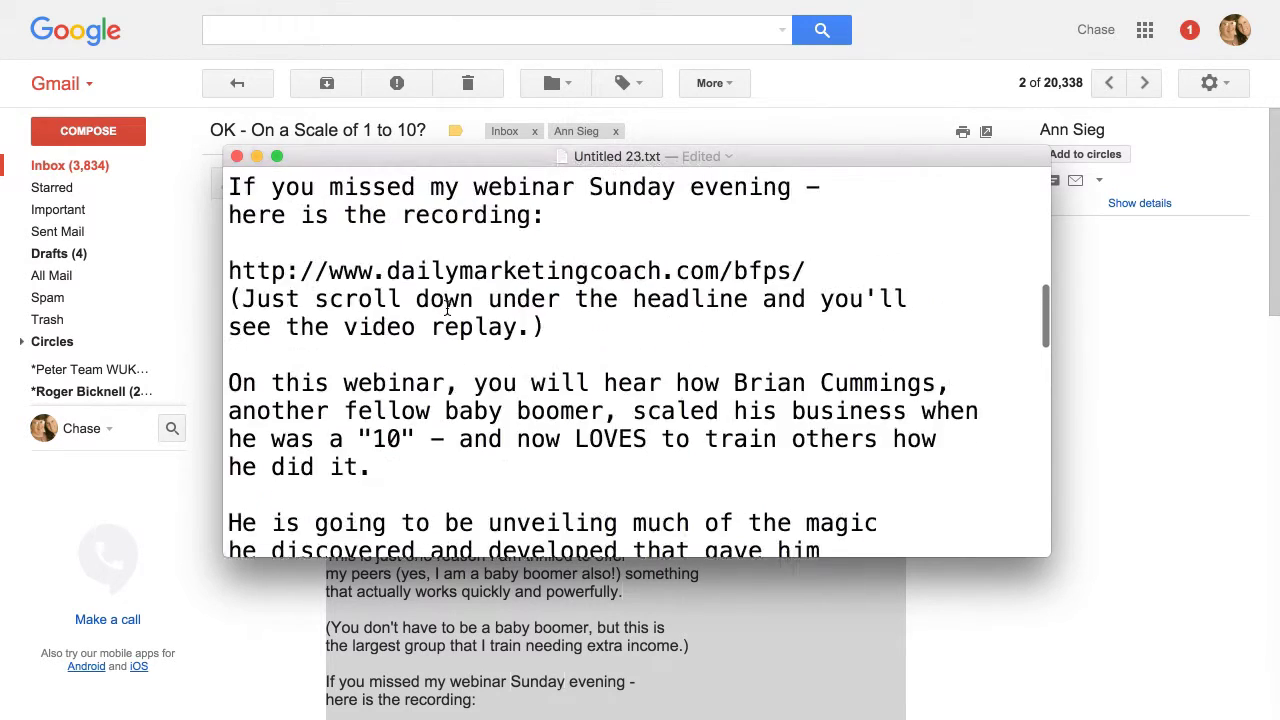
pyautogui.scroll(10, 447, 308)
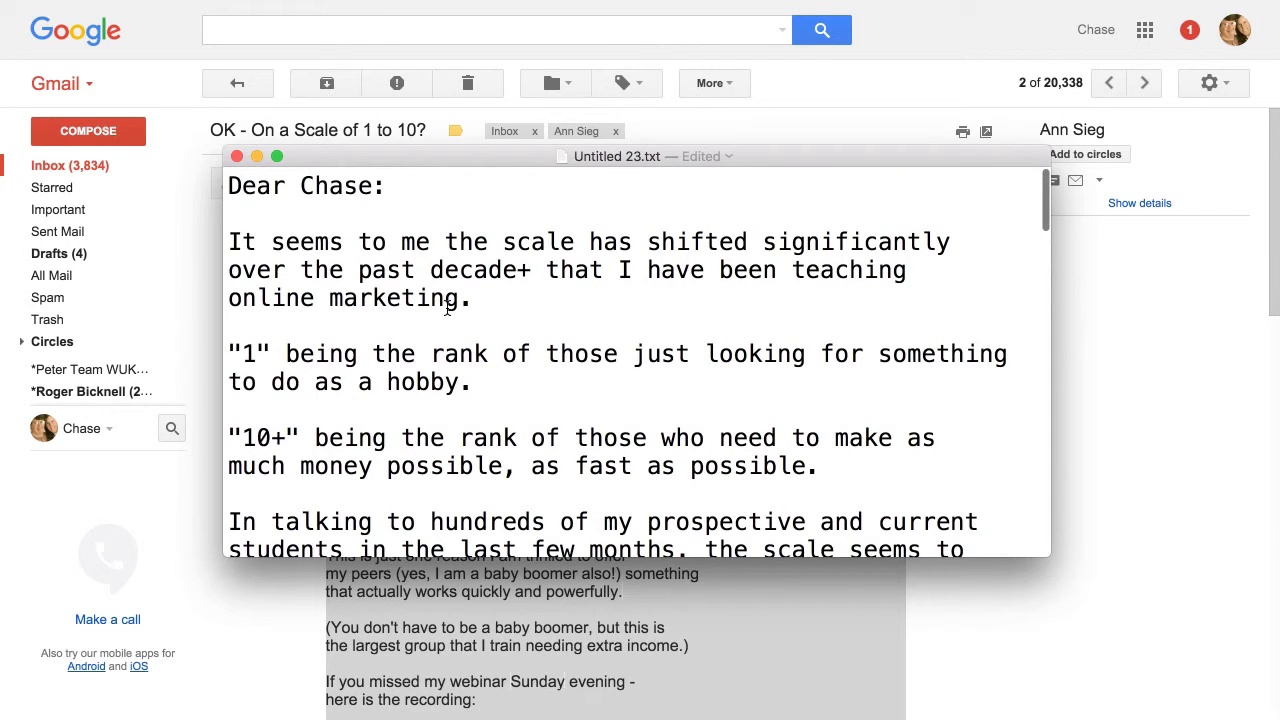
pyautogui.scroll(-6, 447, 308)
pyautogui.scroll(1, 447, 308)
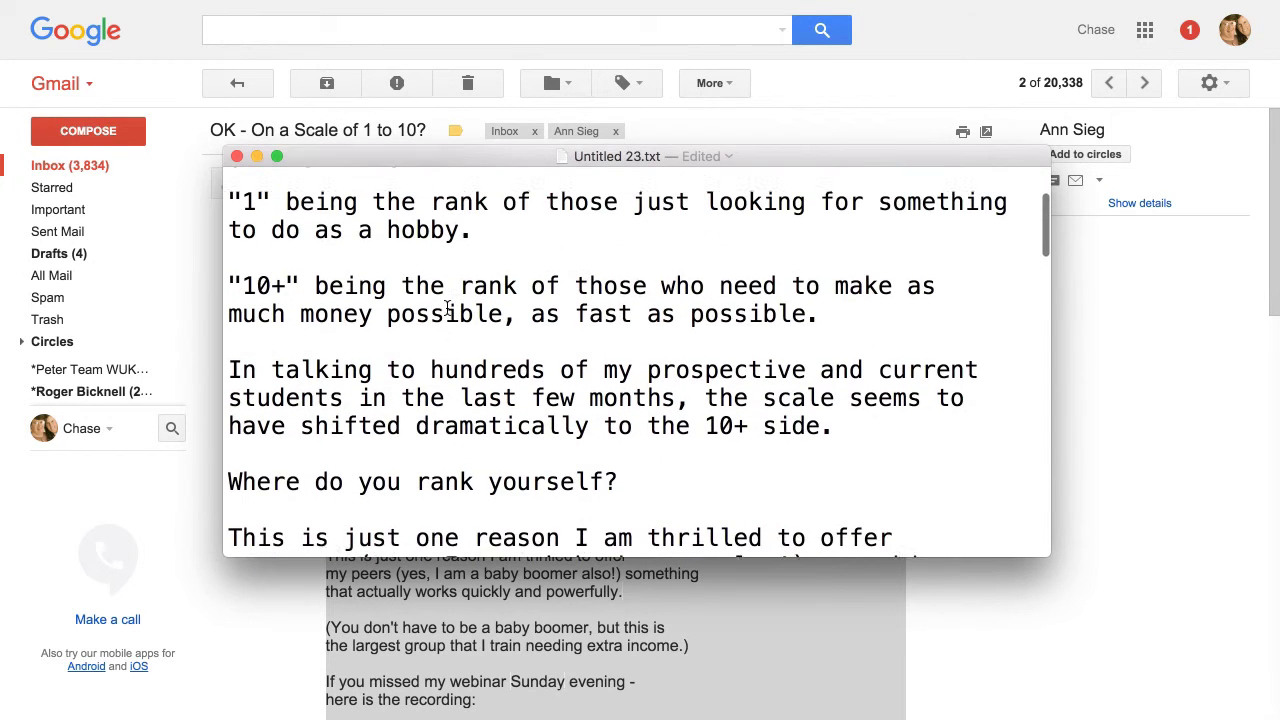
pyautogui.scroll(-5, 459, 270)
pyautogui.scroll(-8, 459, 270)
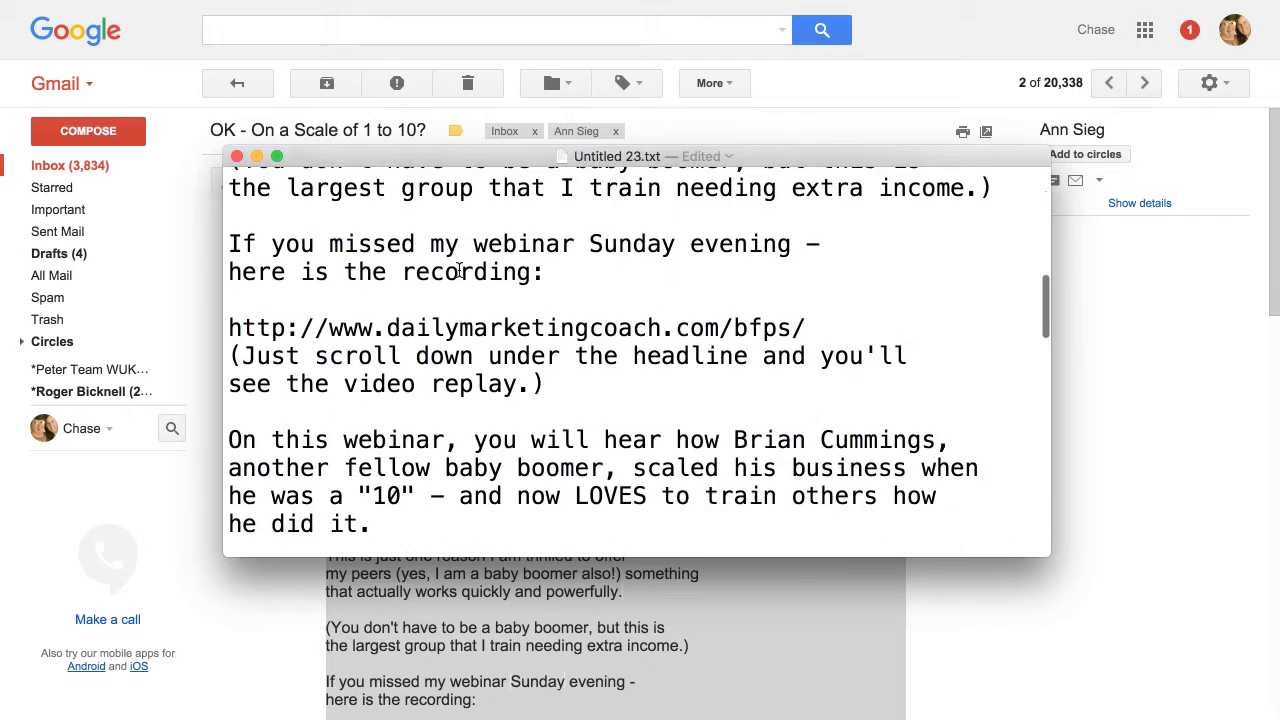
pyautogui.scroll(5, 386, 290)
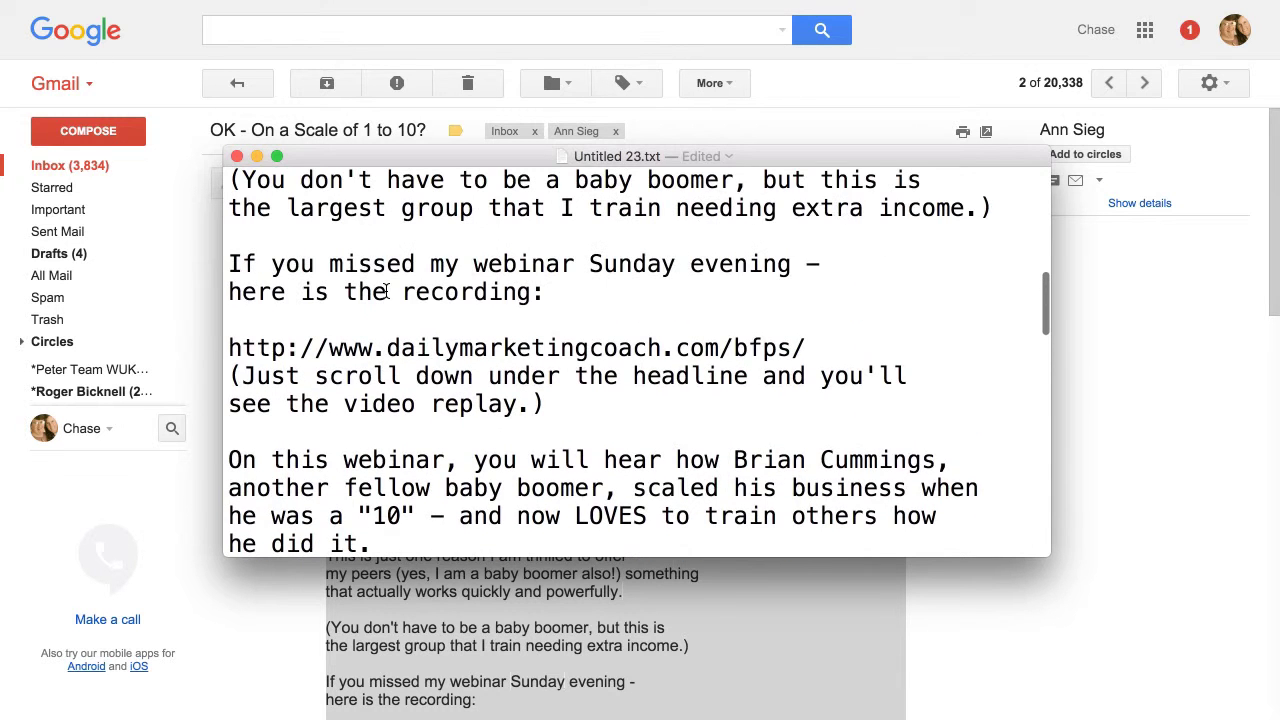
pyautogui.scroll(-1, 330, 345)
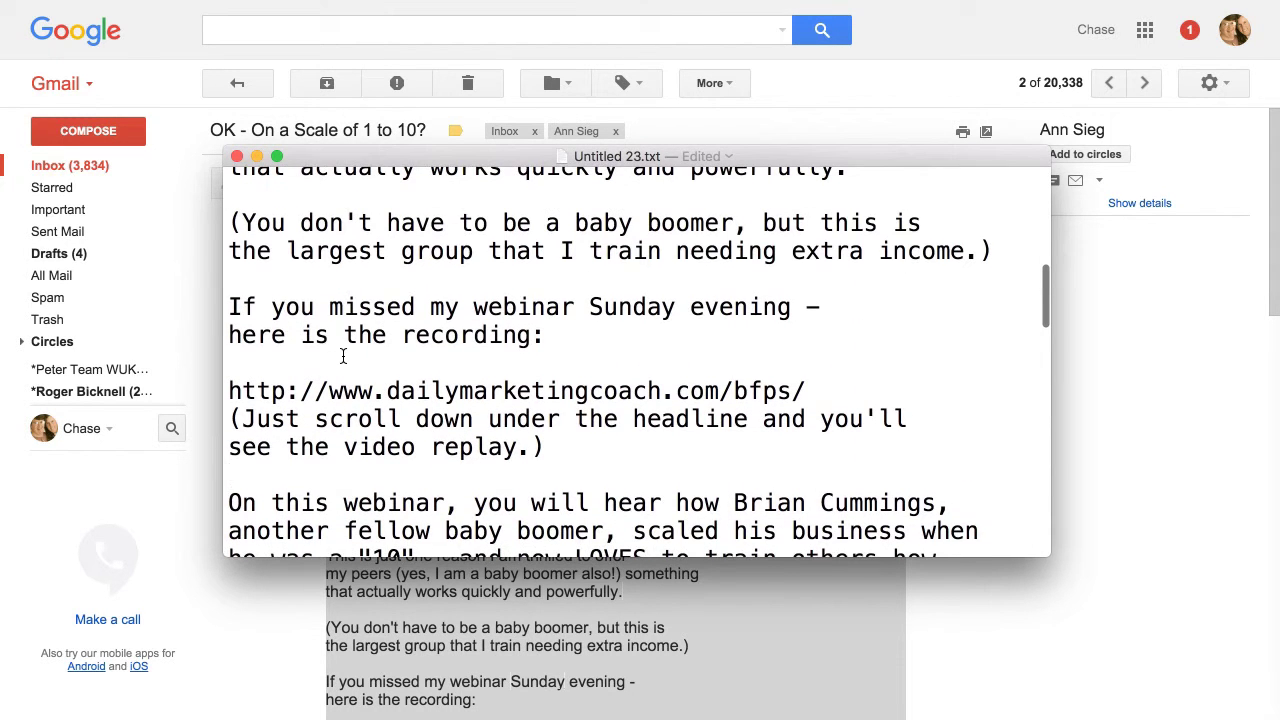
# - Copy the complete plain text of Untitled 23.txt to the clipboard and switch to the TrafficWave back office
pyautogui.press('super+a')
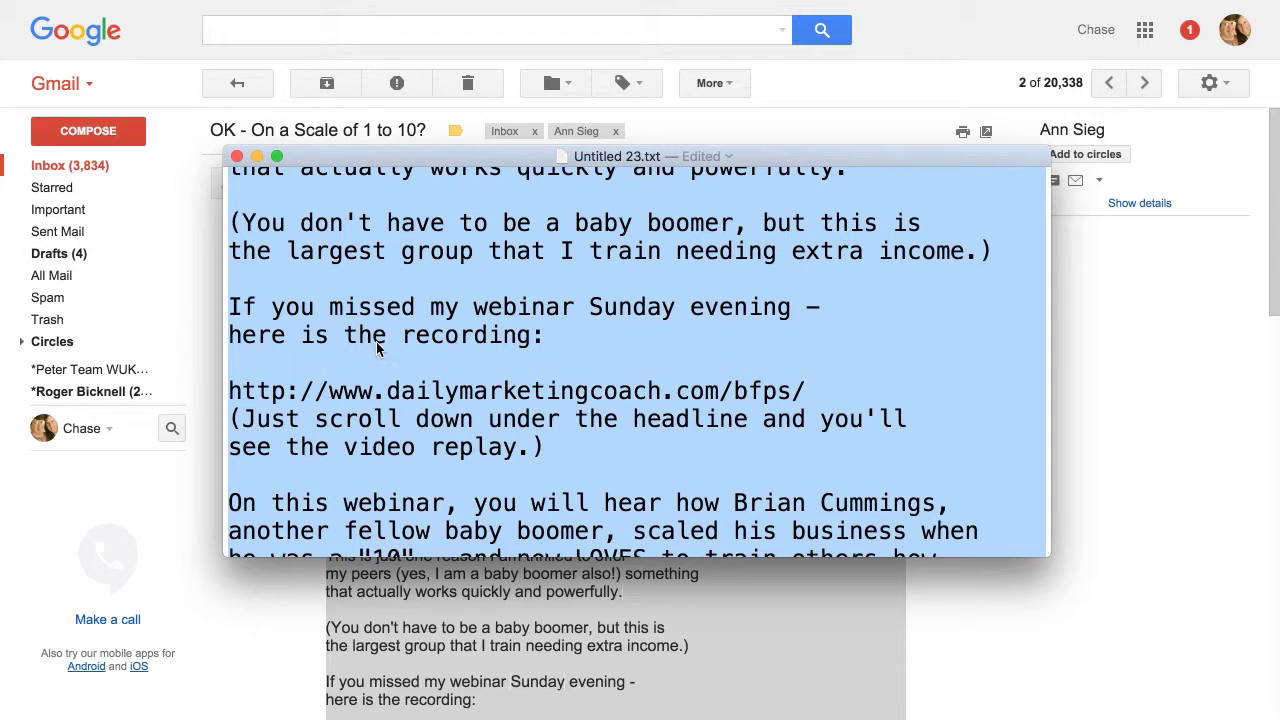
pyautogui.rightClick(378, 342)
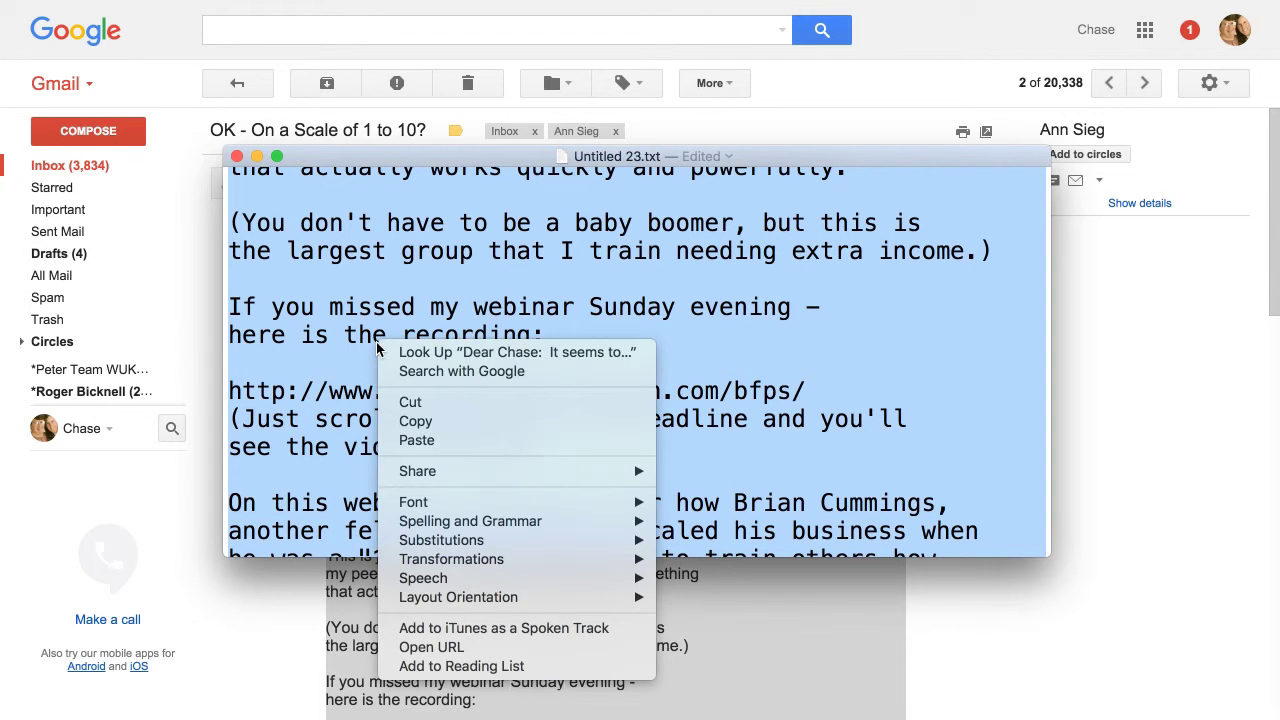
pyautogui.click(418, 421)
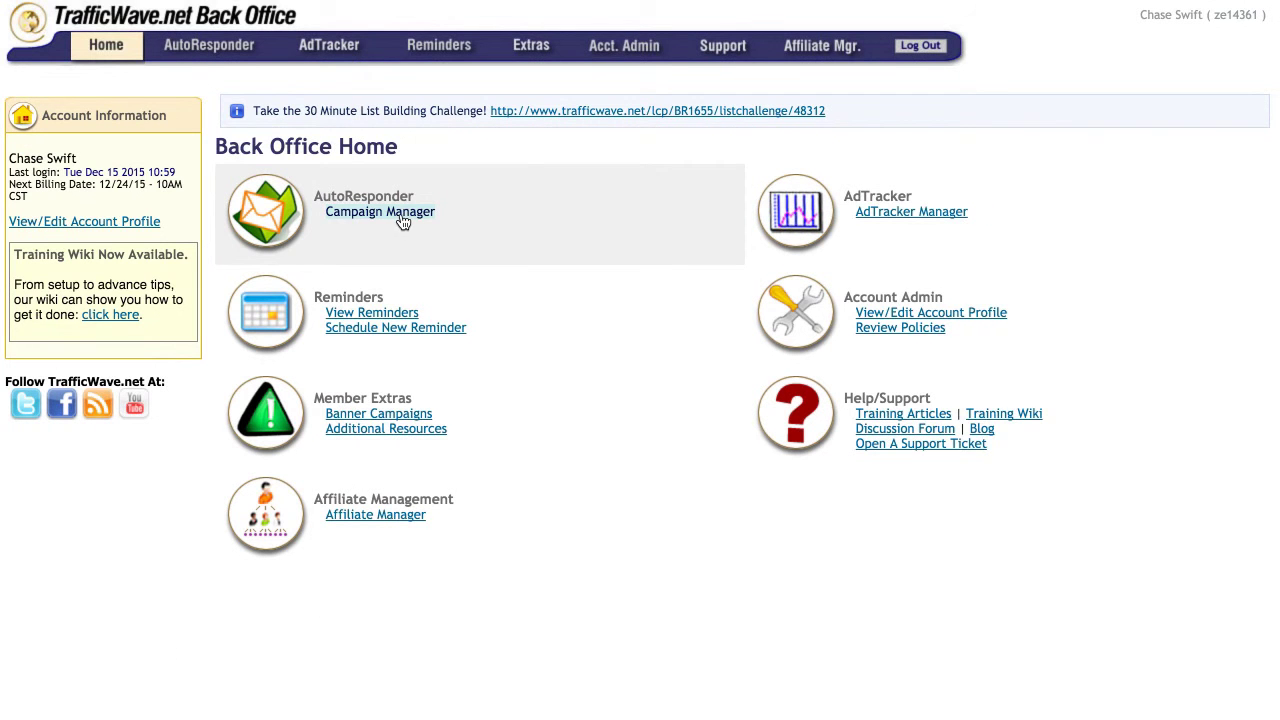
# - Open the 2015trwv autoresponder campaign from the campaign overview and show its letters for review and editing
pyautogui.click(407, 213)
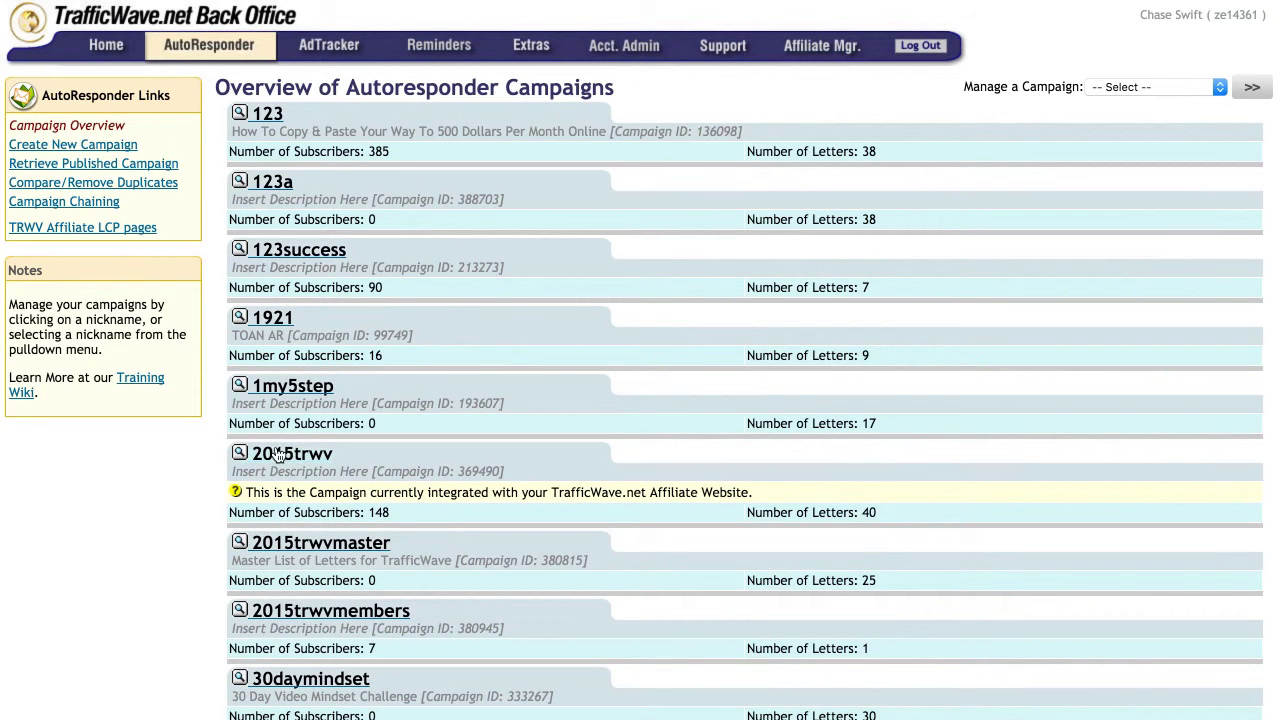
pyautogui.click(303, 456)
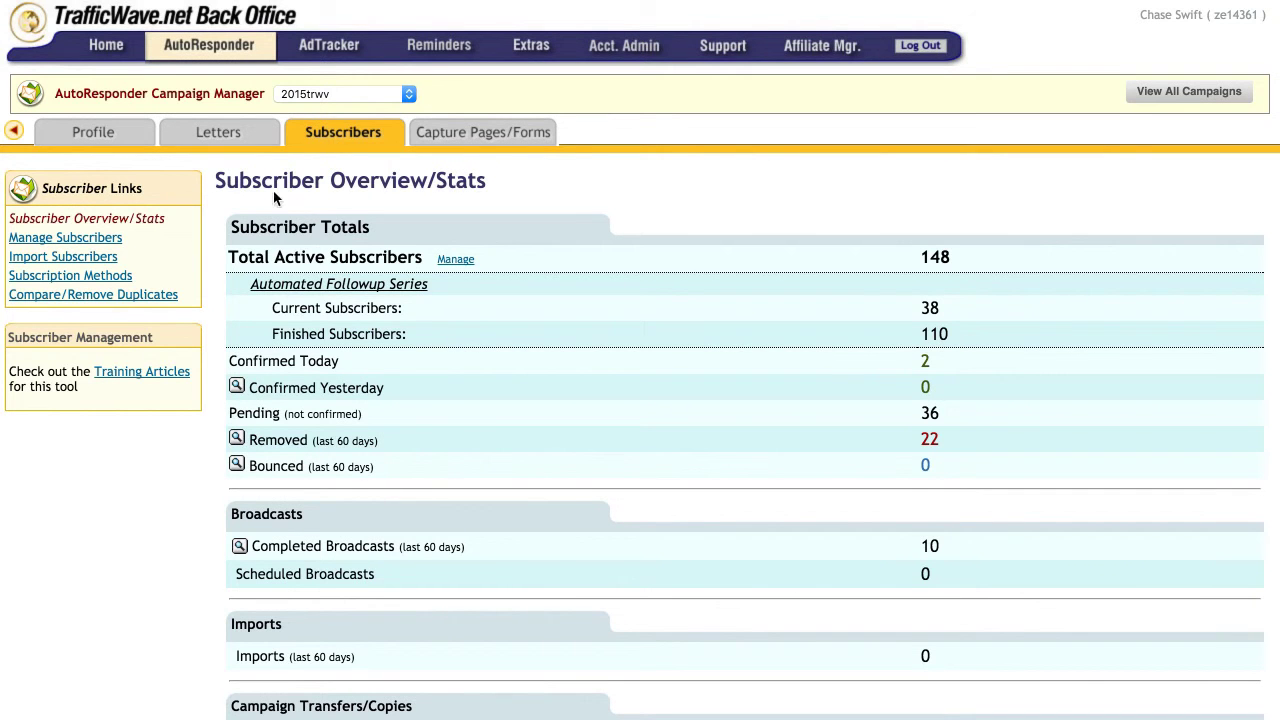
pyautogui.moveTo(240, 137)
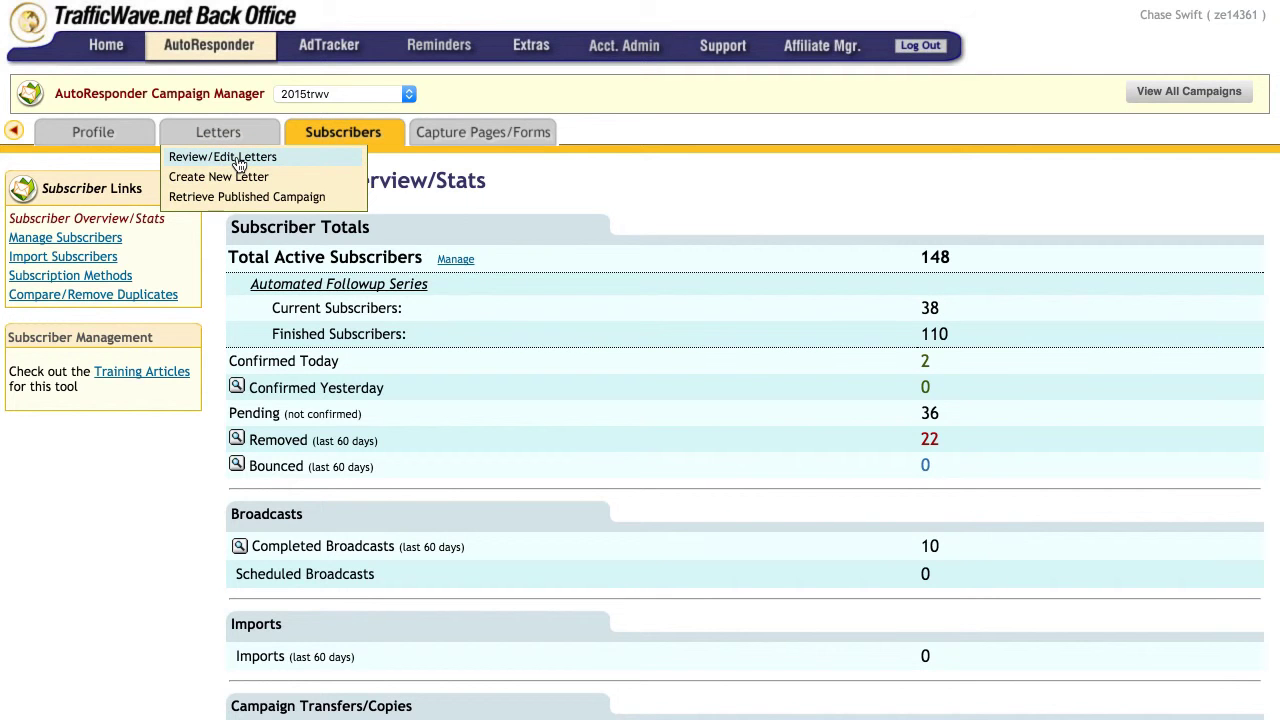
pyautogui.click(240, 160)
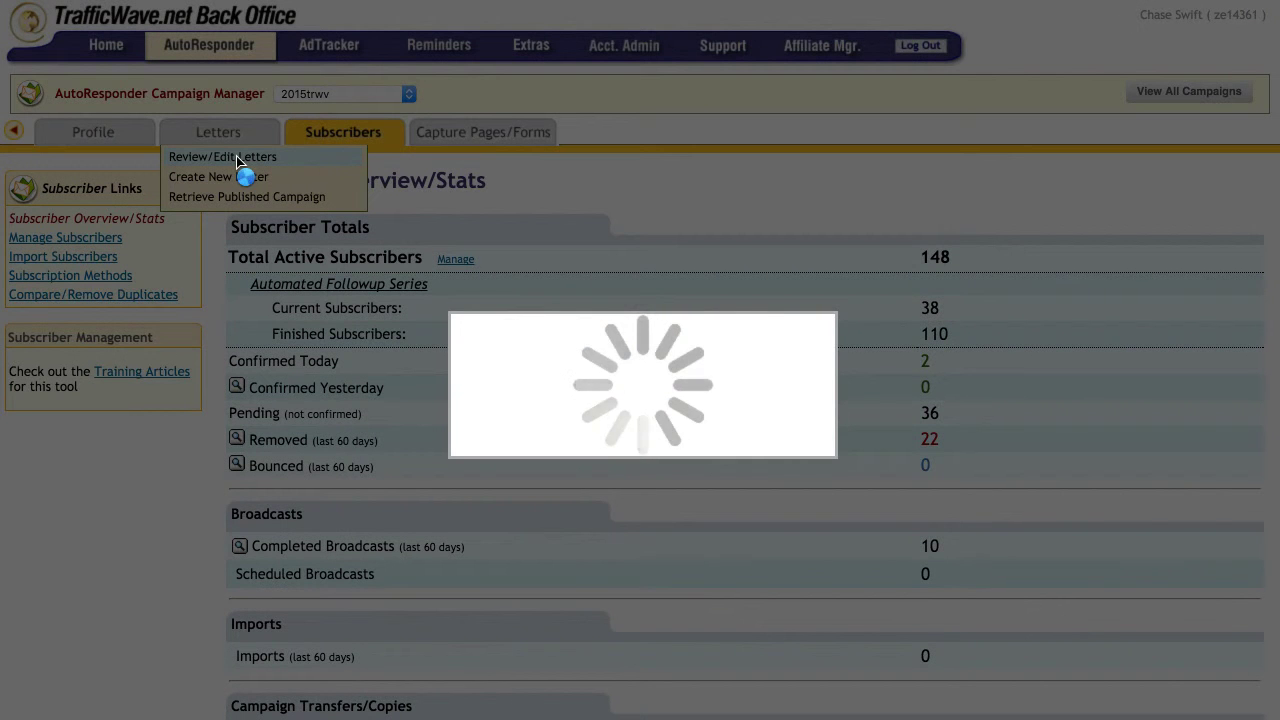
# - Open the stored letter Hold 19, the placeholder-subject letter ending in COPY COPY, for editing
pyautogui.scroll(-5, 302, 379)
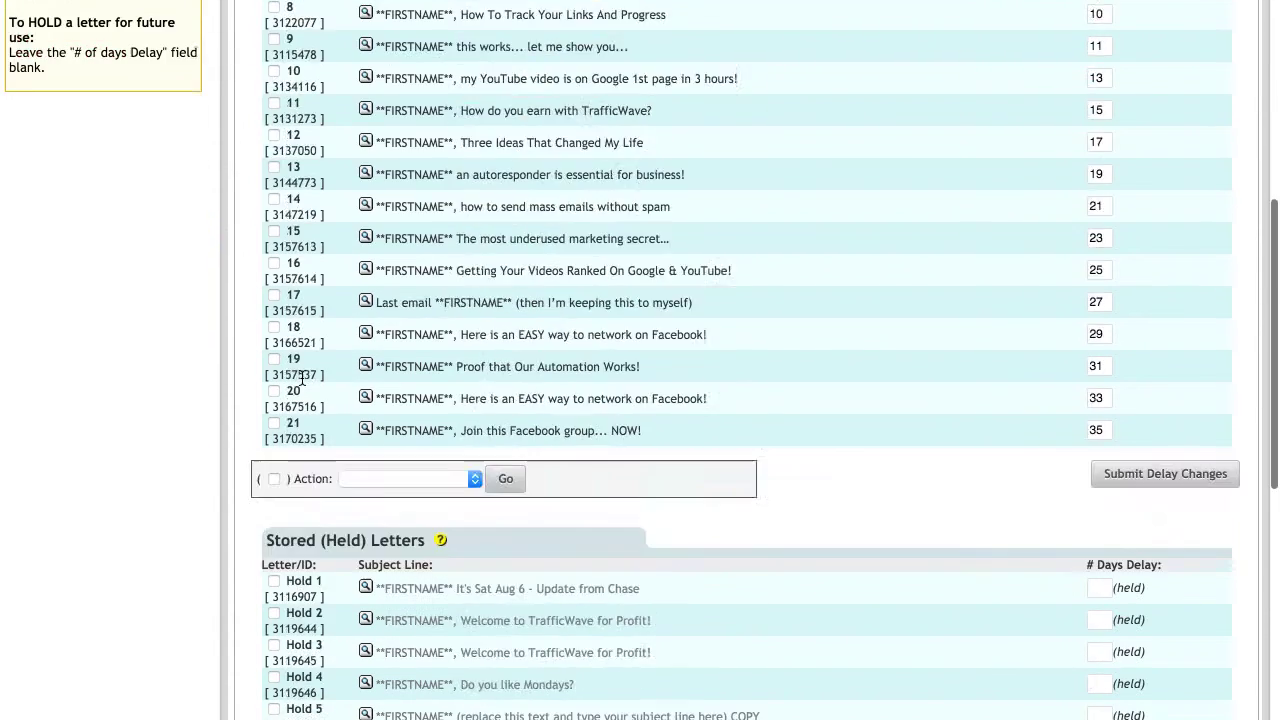
pyautogui.scroll(-7, 302, 379)
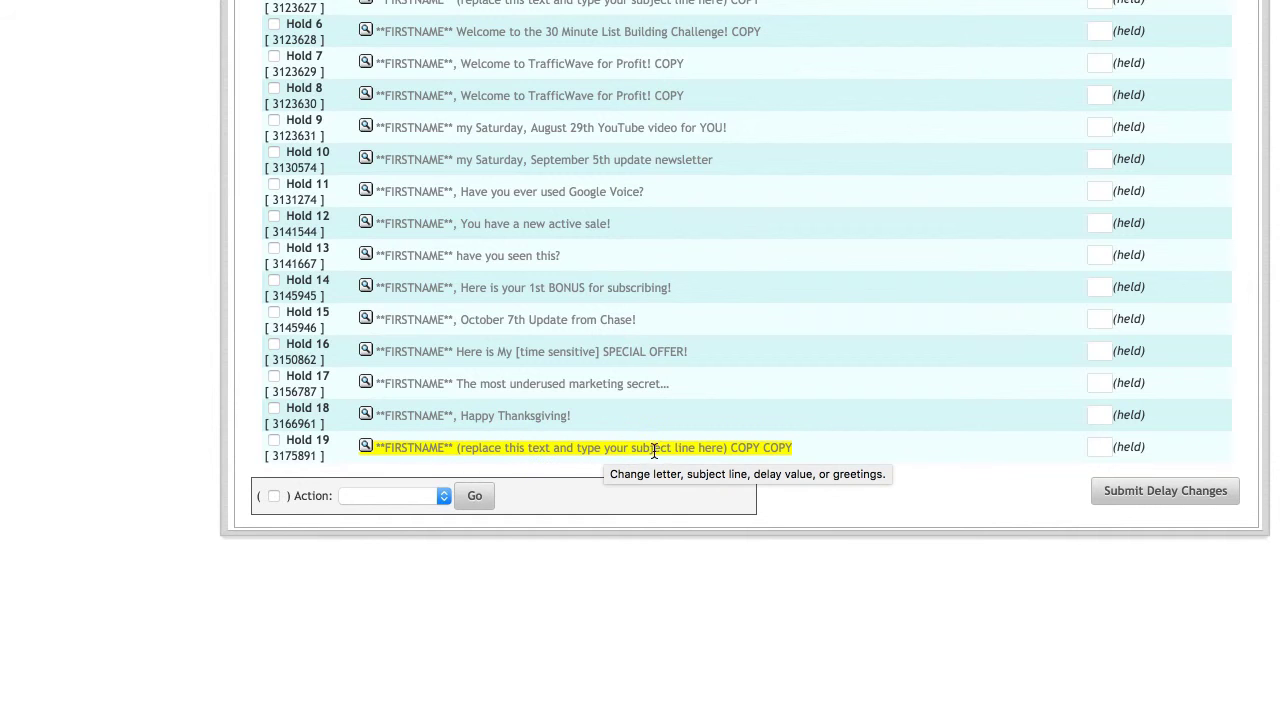
pyautogui.click(366, 446)
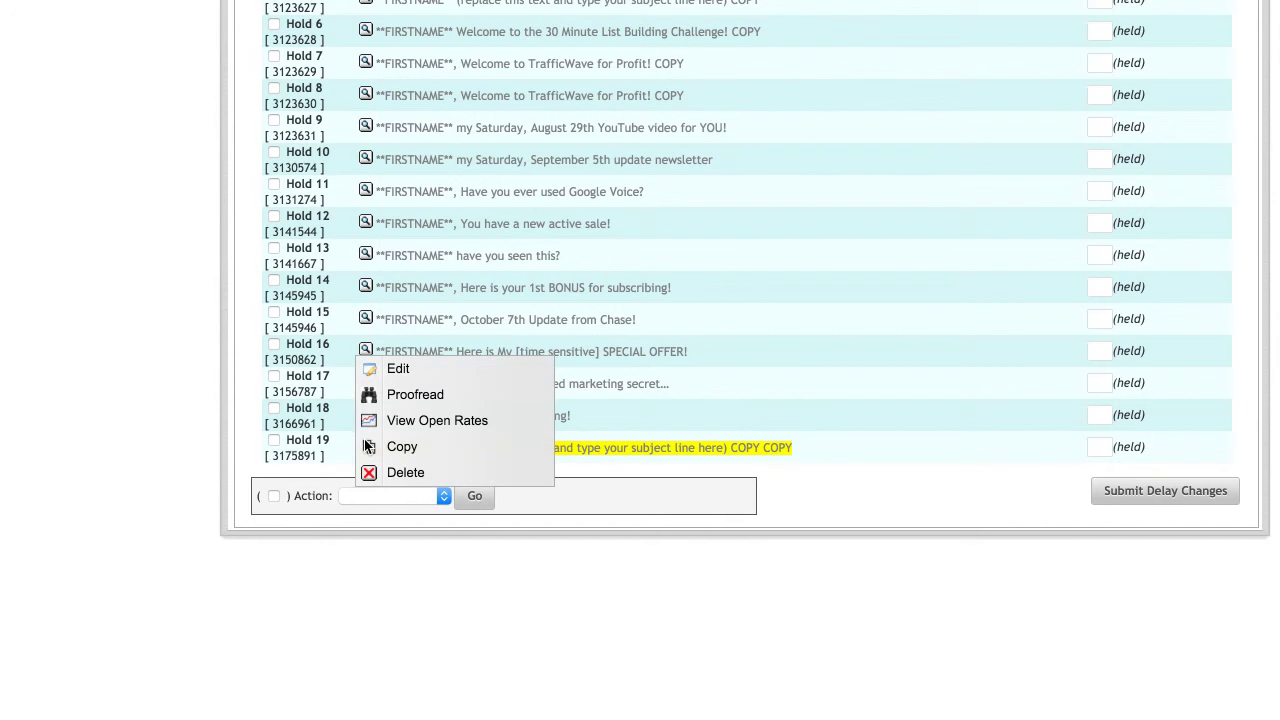
pyautogui.click(400, 369)
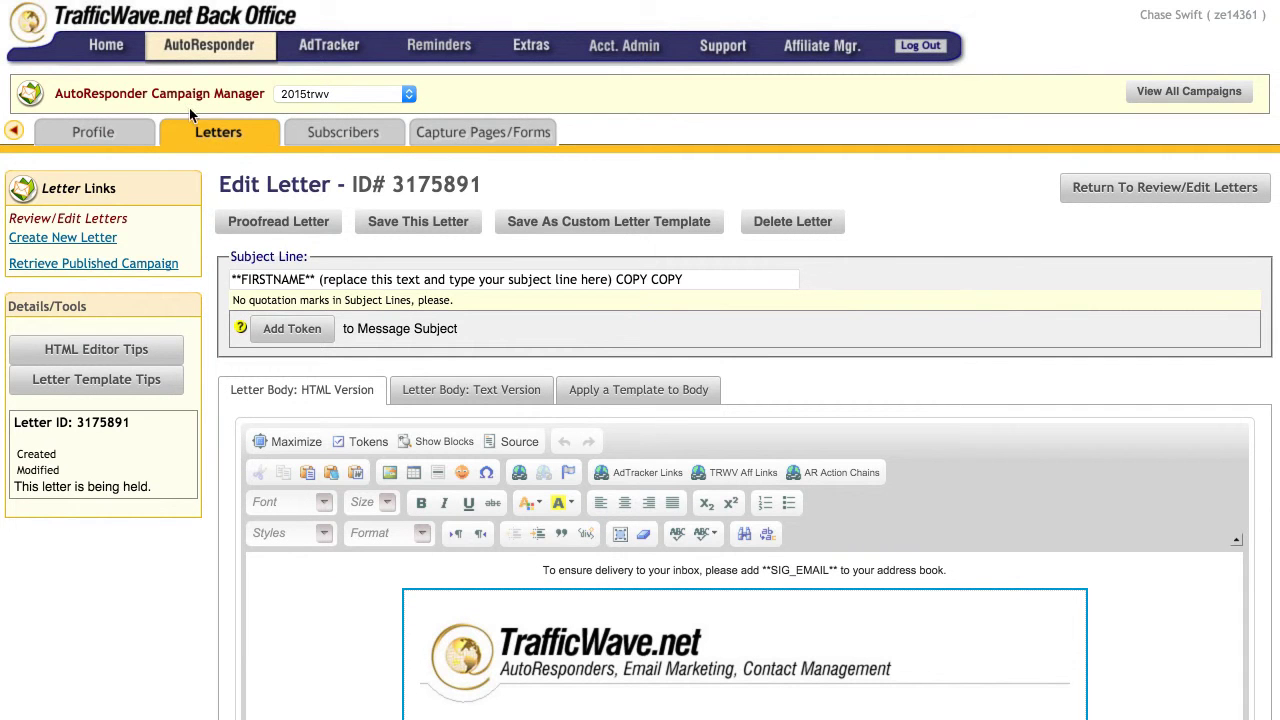
# - Delete the placeholder text after the **FIRSTNAME** token in the letter's subject line
pyautogui.doubleClick(374, 280)
pyautogui.click(374, 280)
pyautogui.click(346, 280)
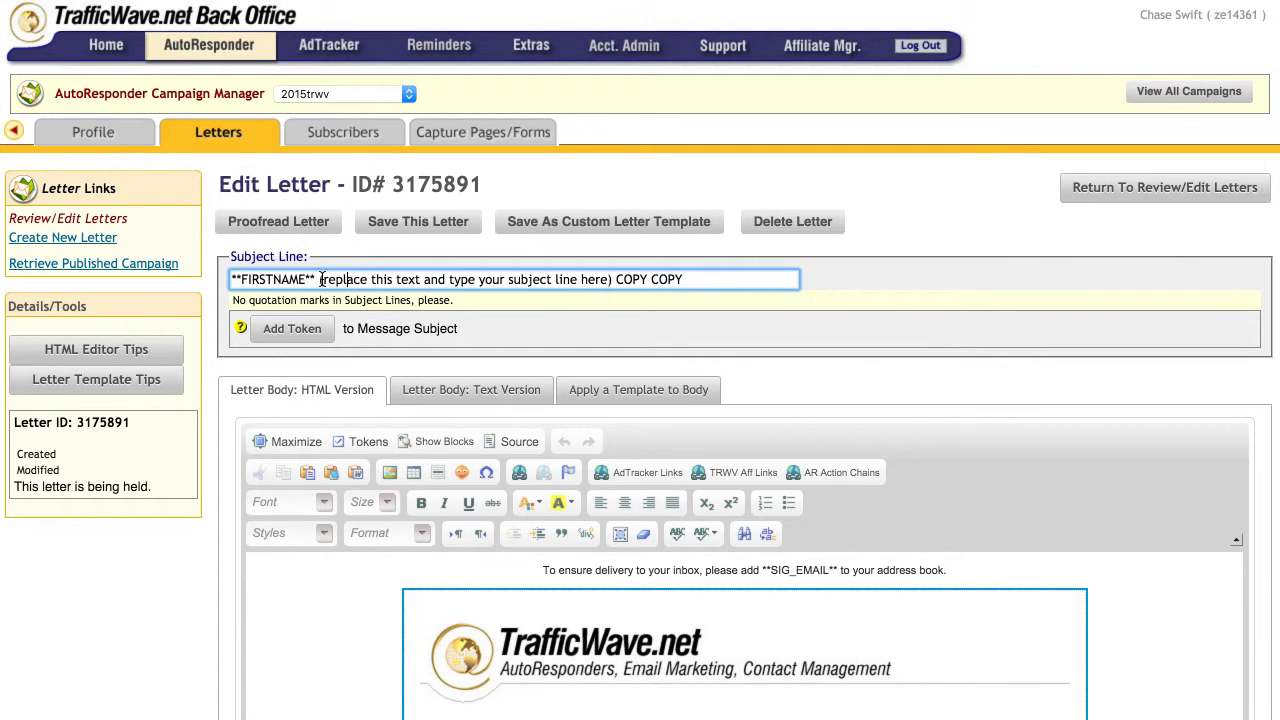
pyautogui.moveTo(316, 281); pyautogui.dragTo(722, 281)
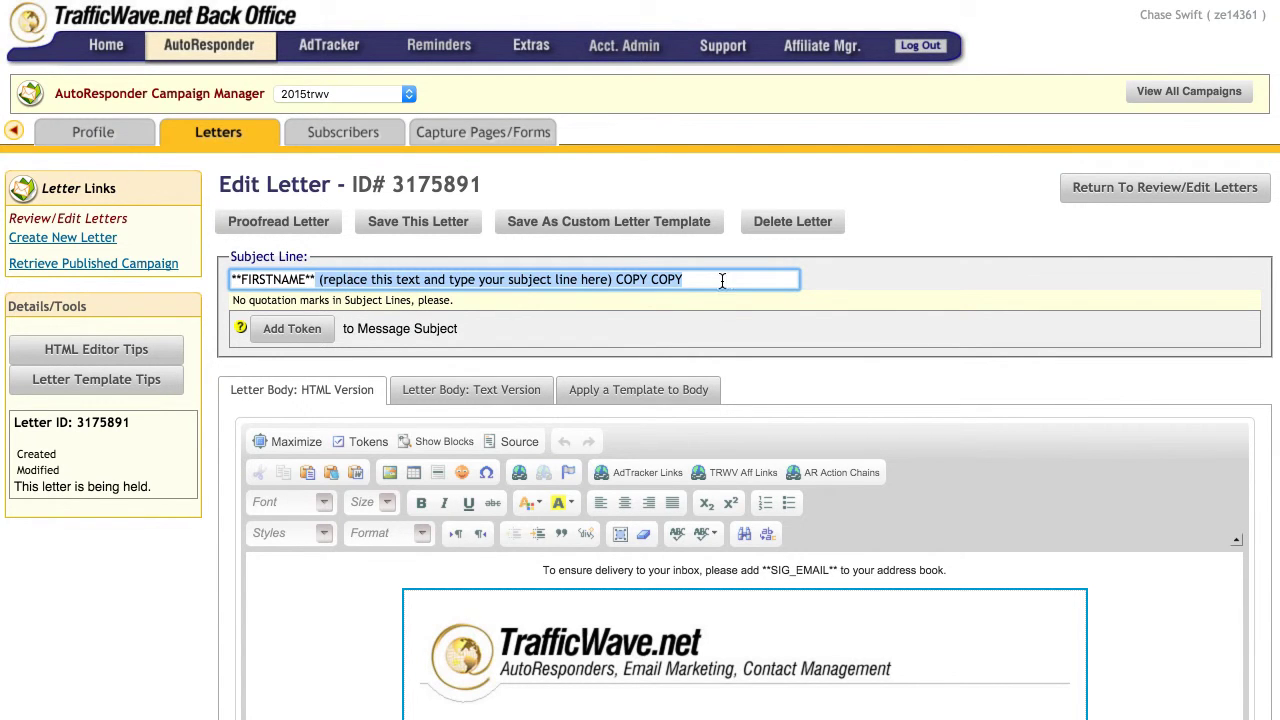
pyautogui.press('BackSpace')
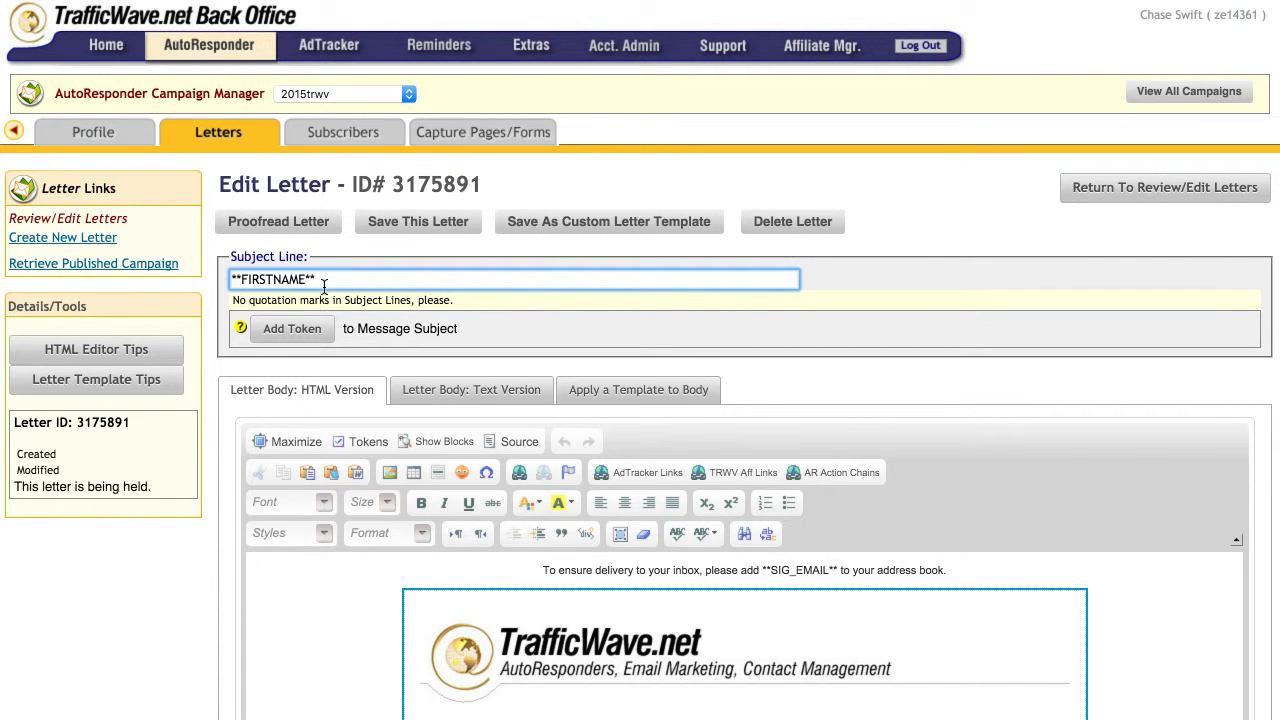
# - Maximize the editor for the HTML version of the letter body
pyautogui.scroll(-3, 354, 357)
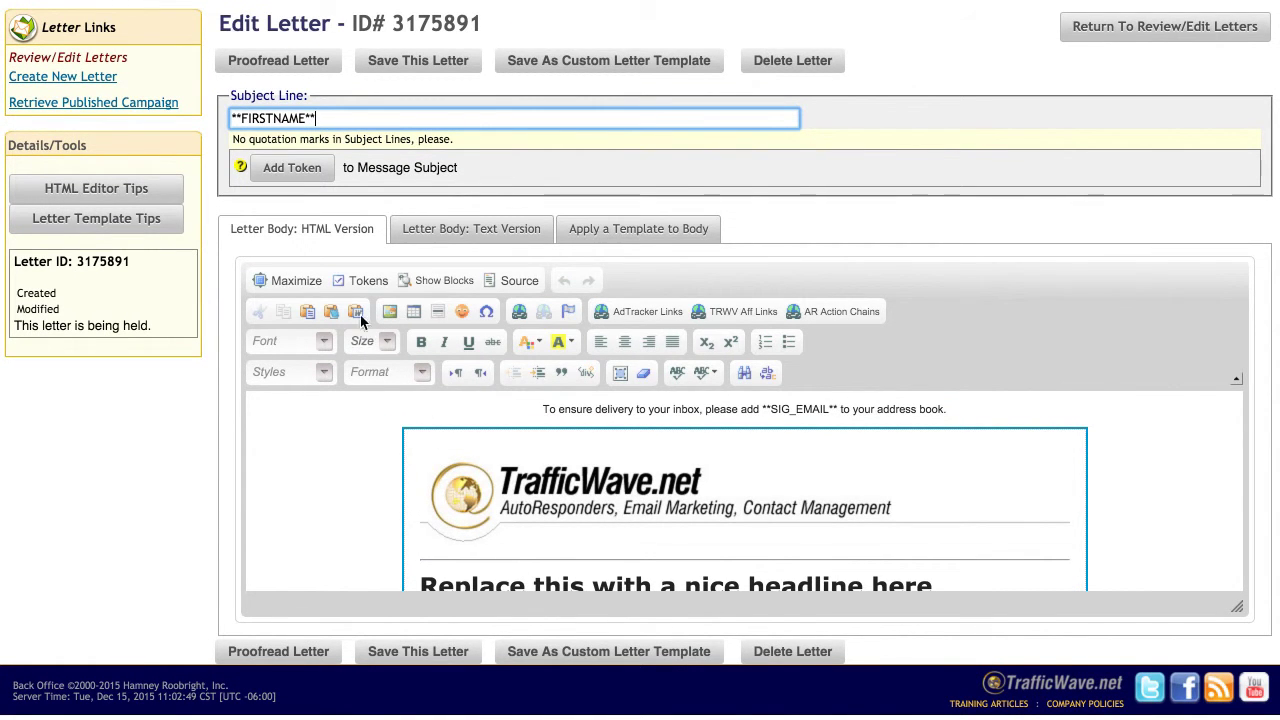
pyautogui.click(297, 281)
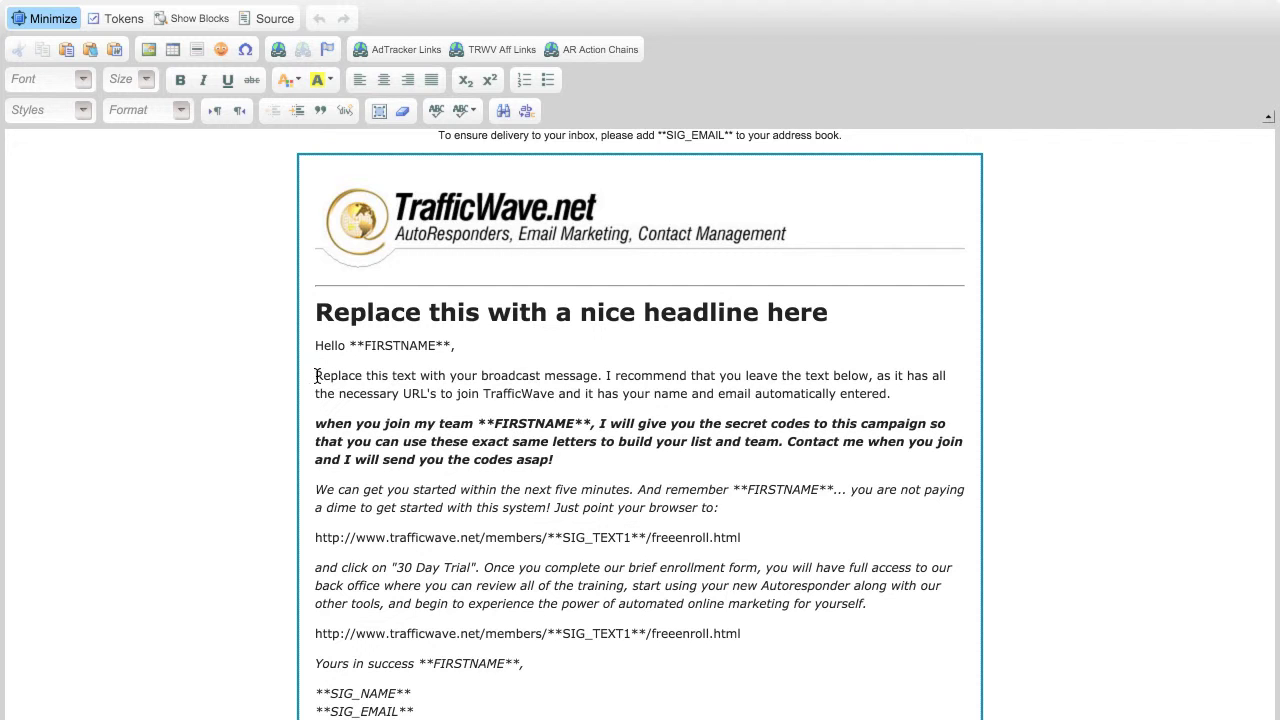
# - Replace the broadcast-message placeholder paragraph with the copied email text, and delete that text's own salutation and the blank lines under the Hello **FIRSTNAME** greeting
pyautogui.moveTo(316, 376); pyautogui.dragTo(907, 393)
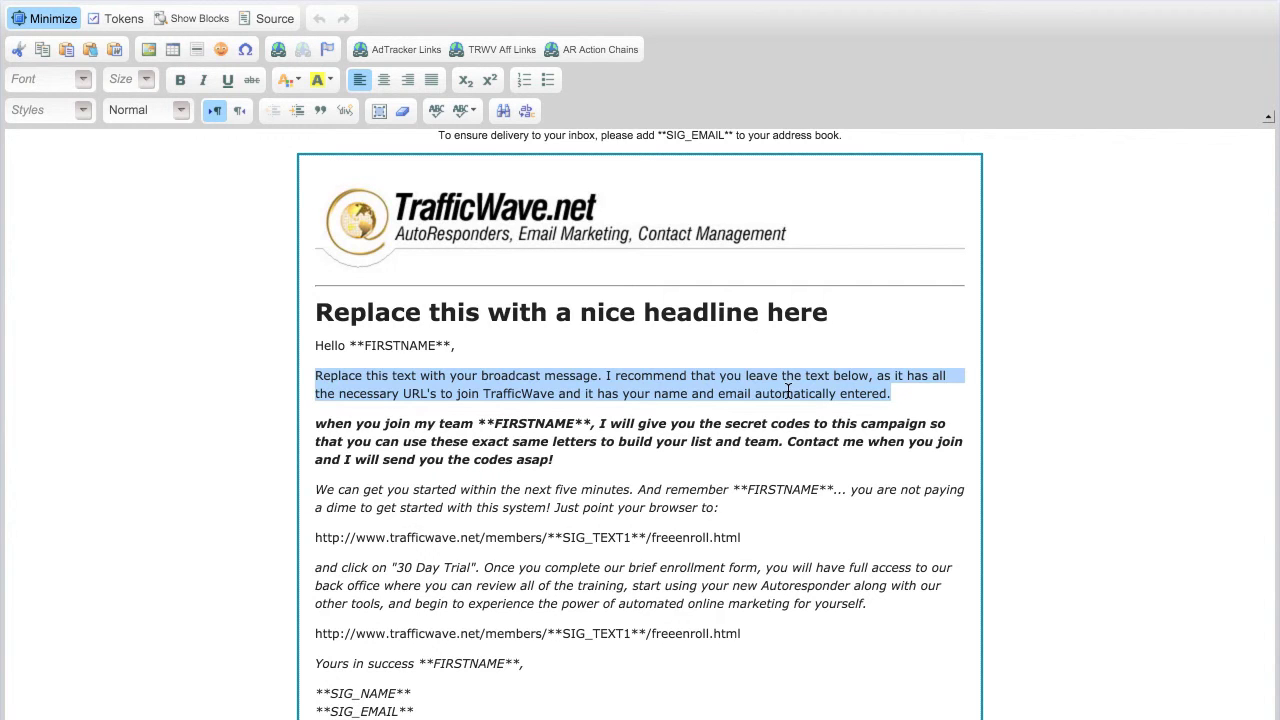
pyautogui.hotkey('ctrl', 'v')
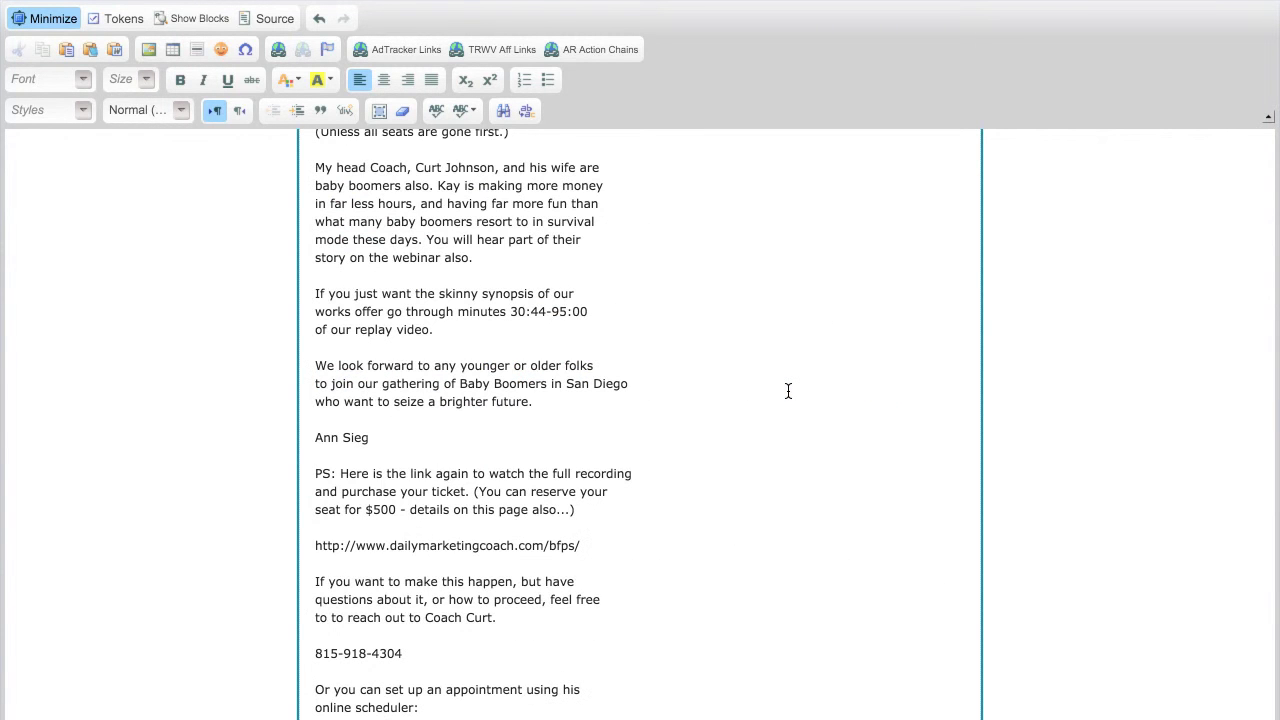
pyautogui.scroll(15, 788, 391)
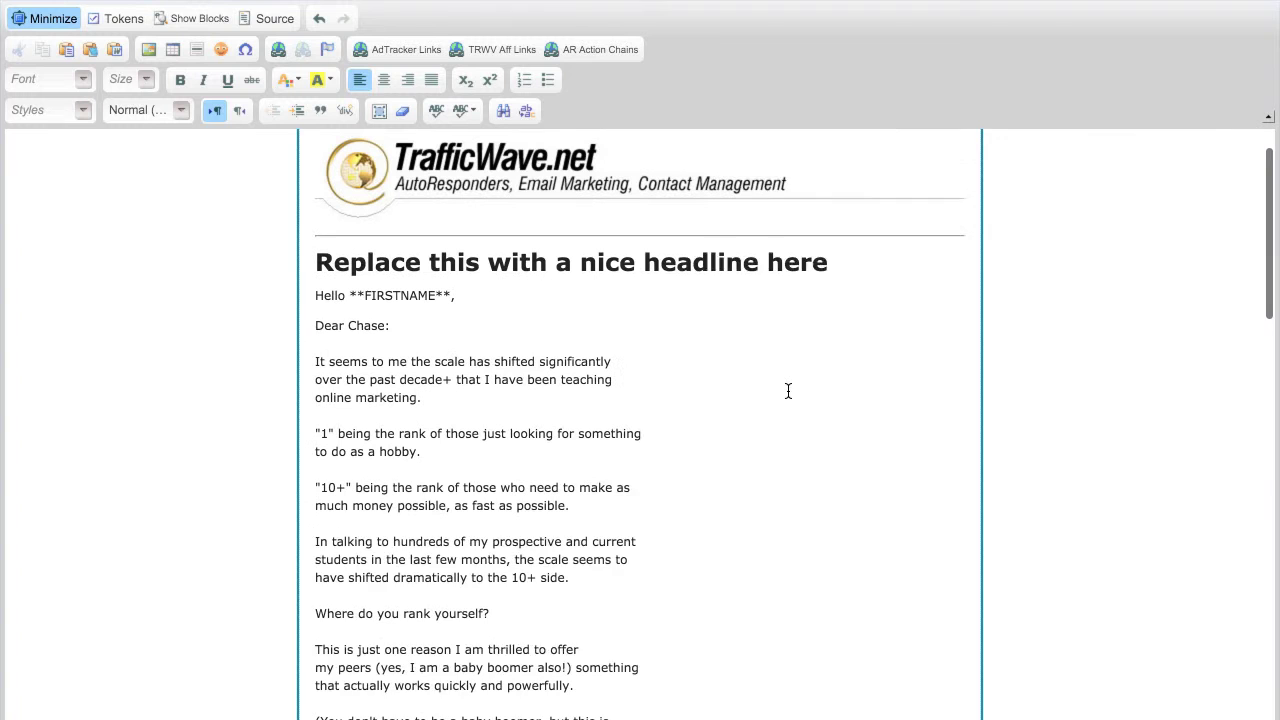
pyautogui.scroll(1, 788, 391)
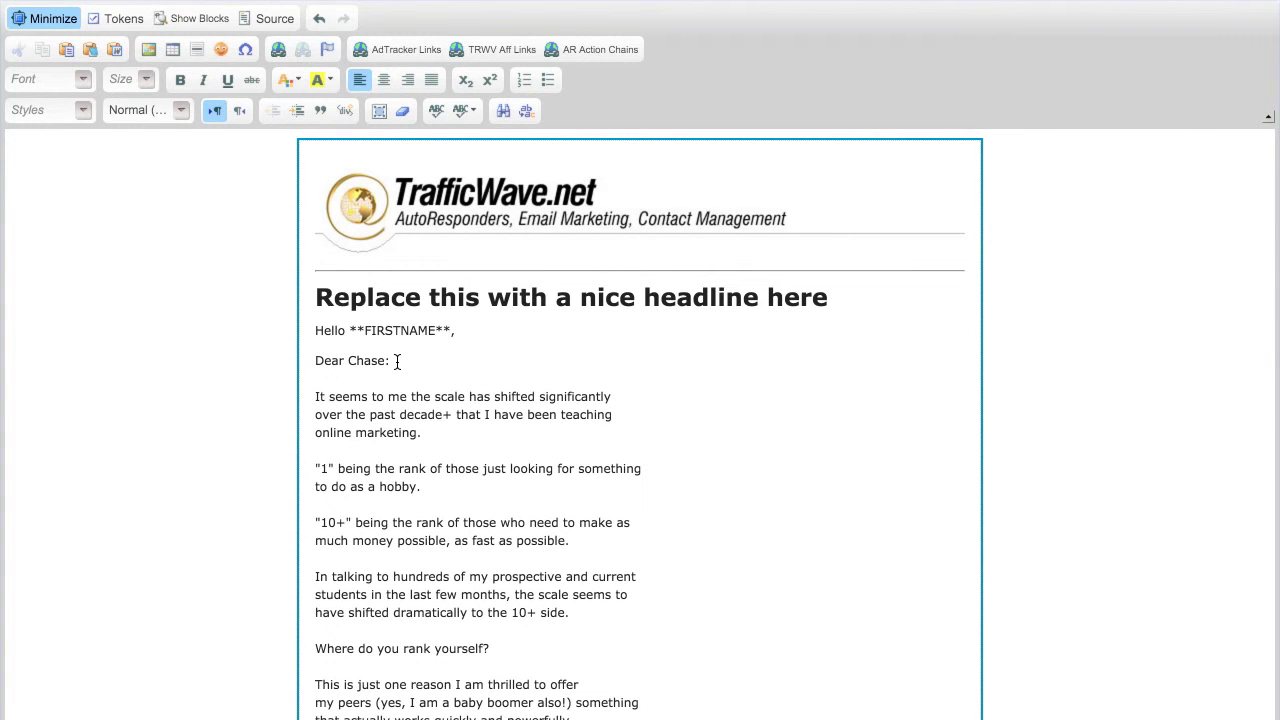
pyautogui.moveTo(397, 362); pyautogui.dragTo(309, 361)
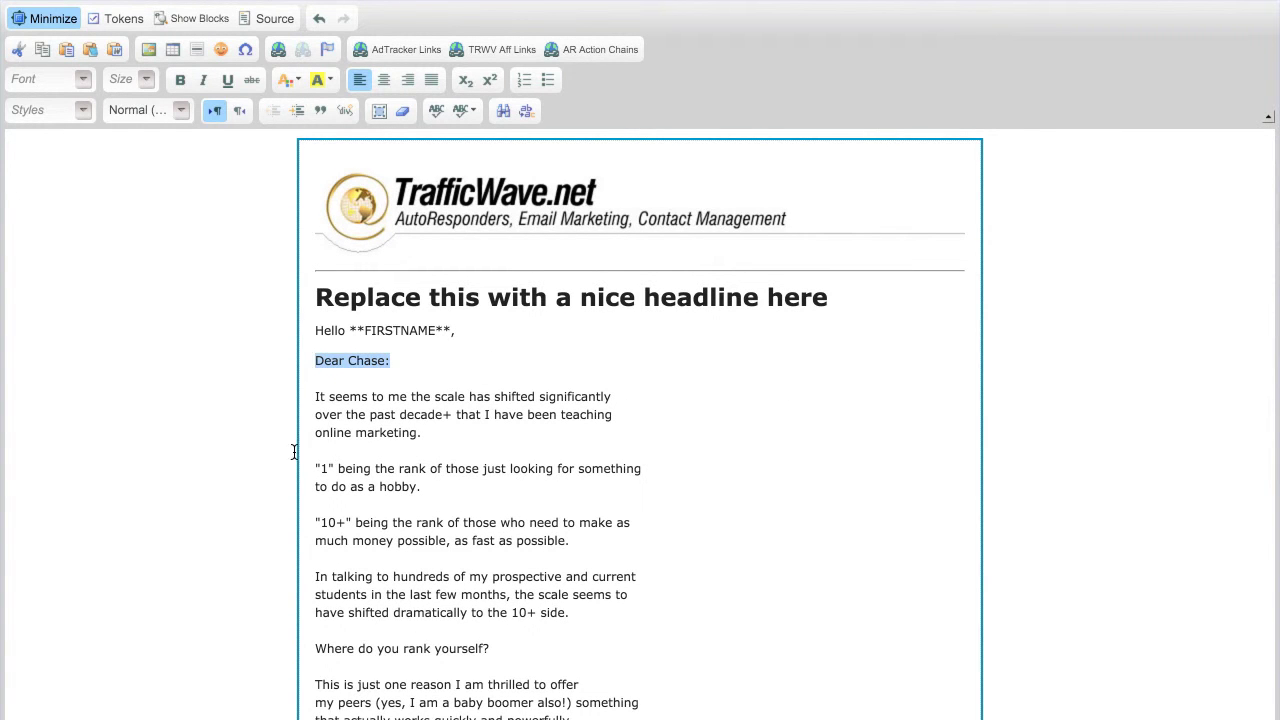
pyautogui.press('BackSpace')
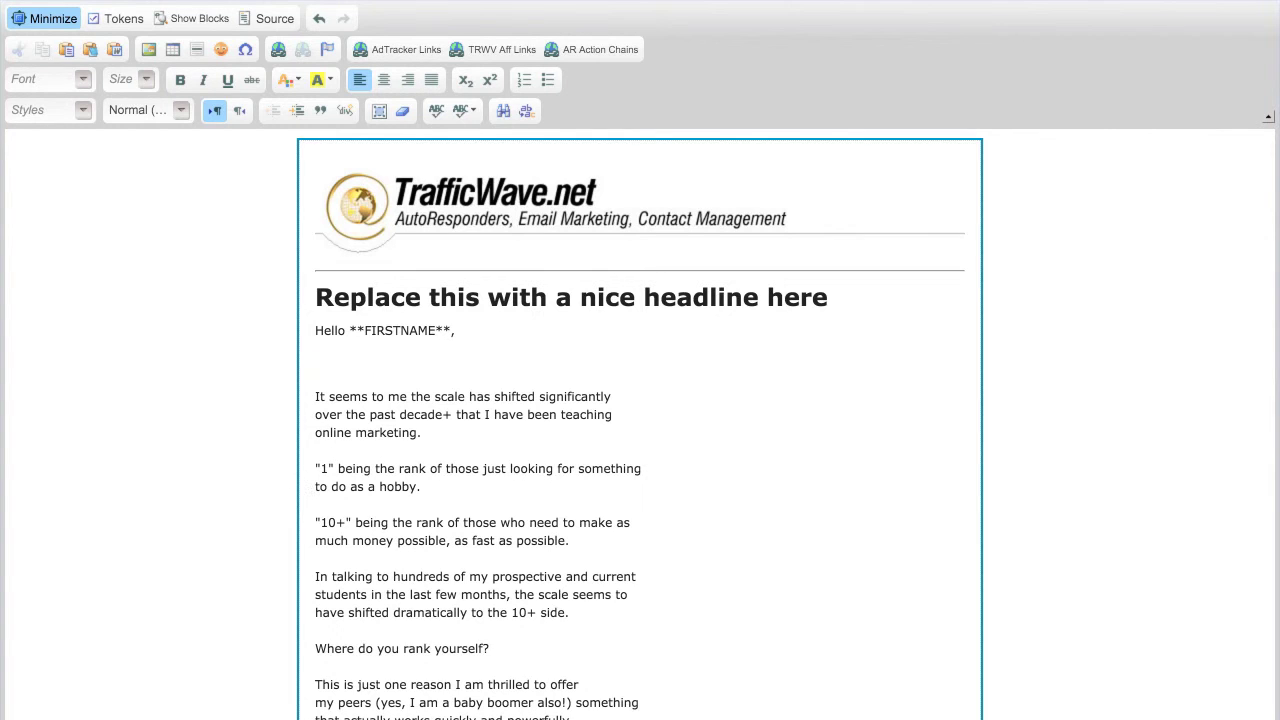
pyautogui.press('BackSpace')
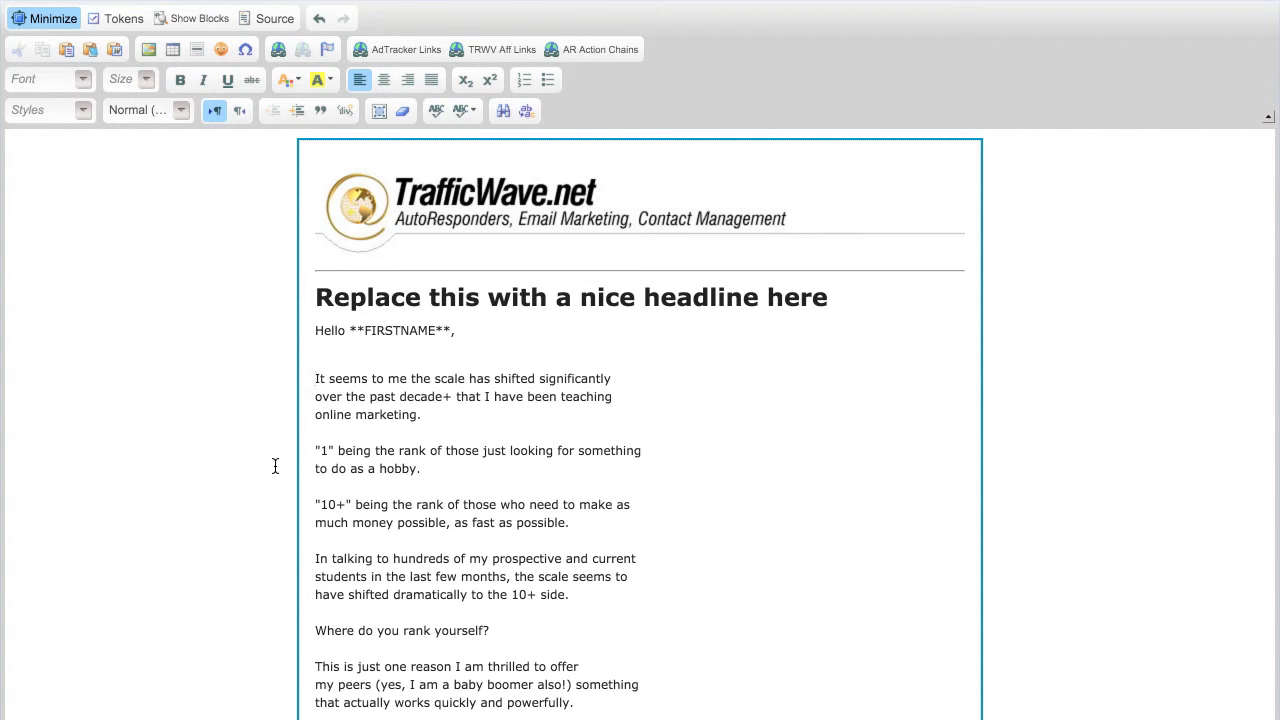
pyautogui.press('BackSpace')
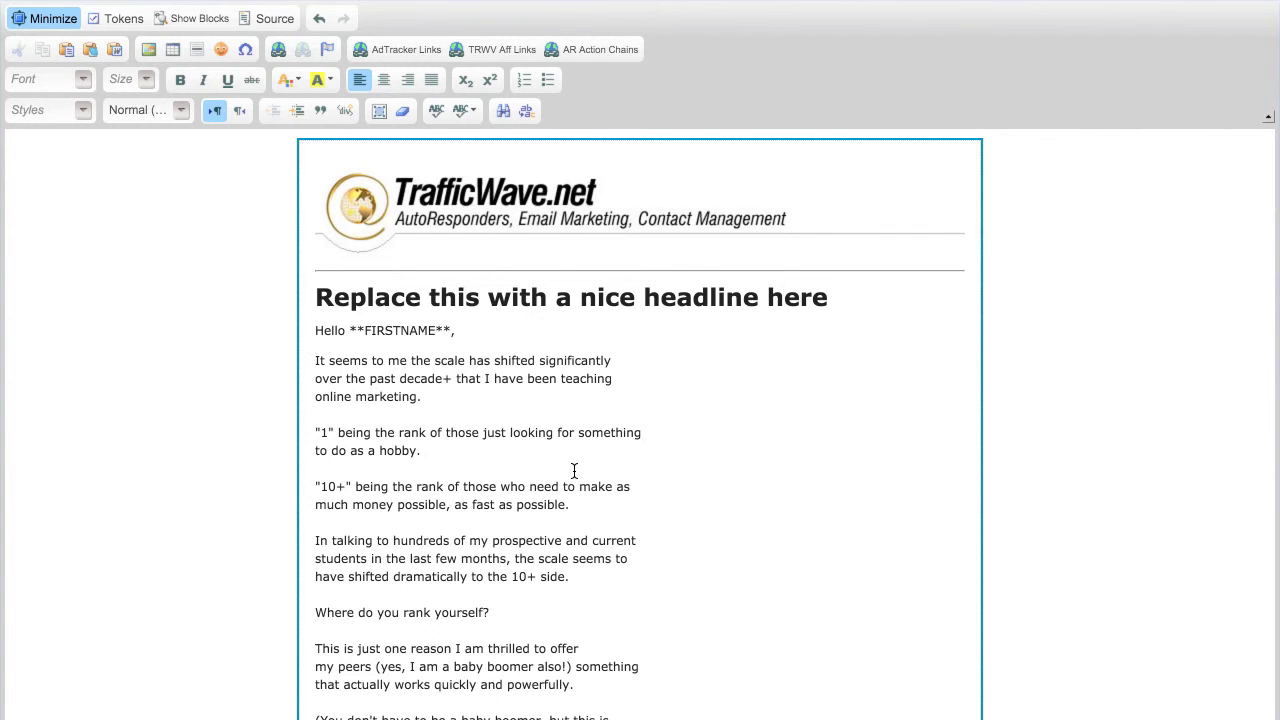
pyautogui.scroll(-7, 574, 470)
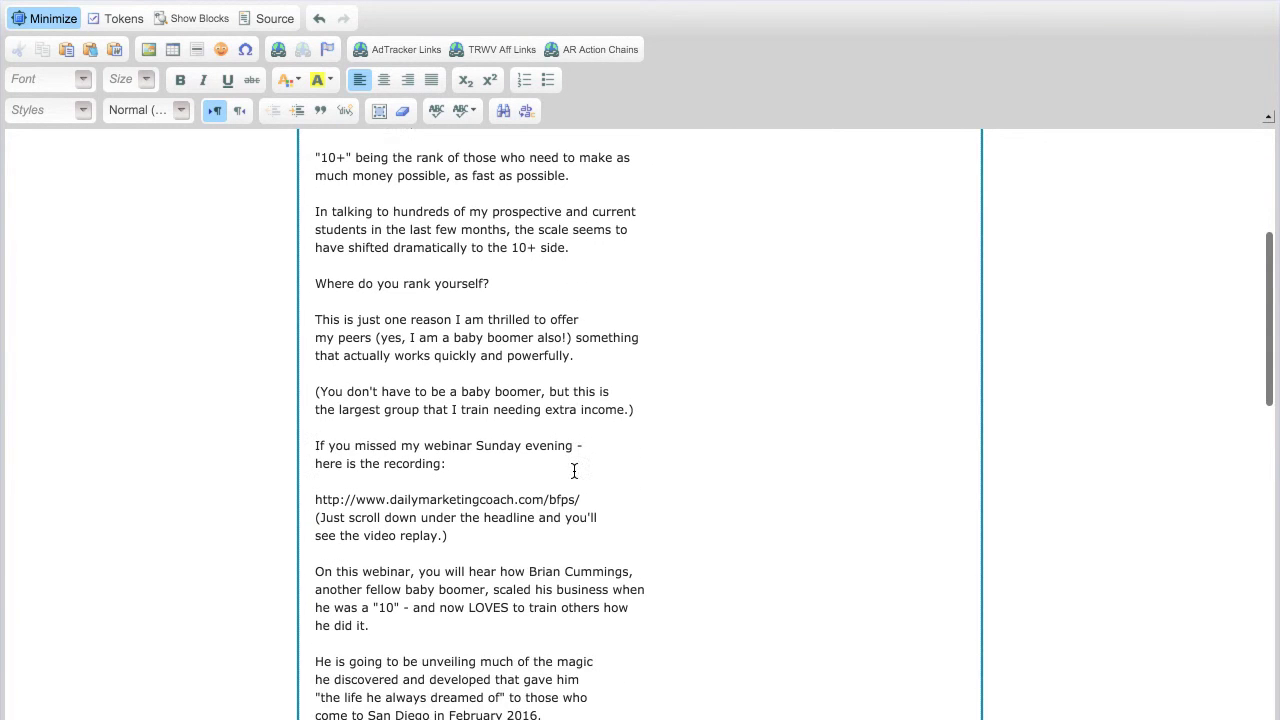
pyautogui.scroll(-2, 574, 470)
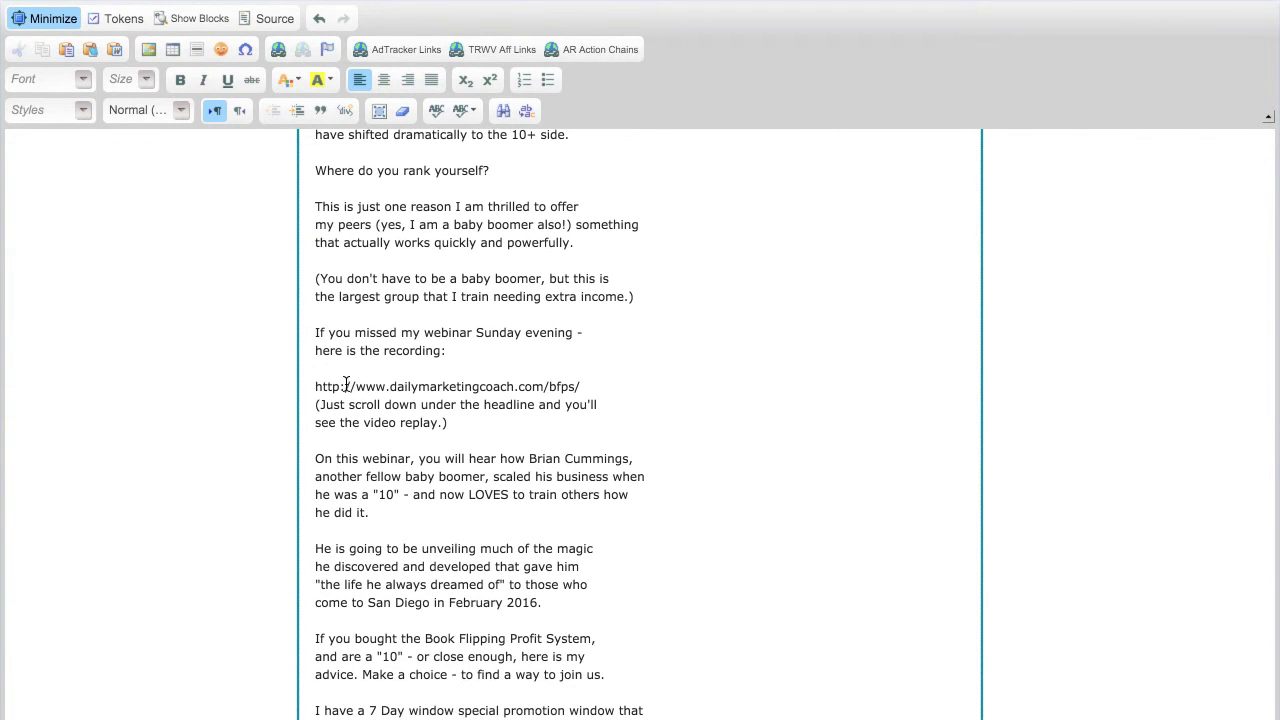
pyautogui.moveTo(313, 386); pyautogui.dragTo(597, 388)
pyautogui.hotkey('ctrl', 'c')
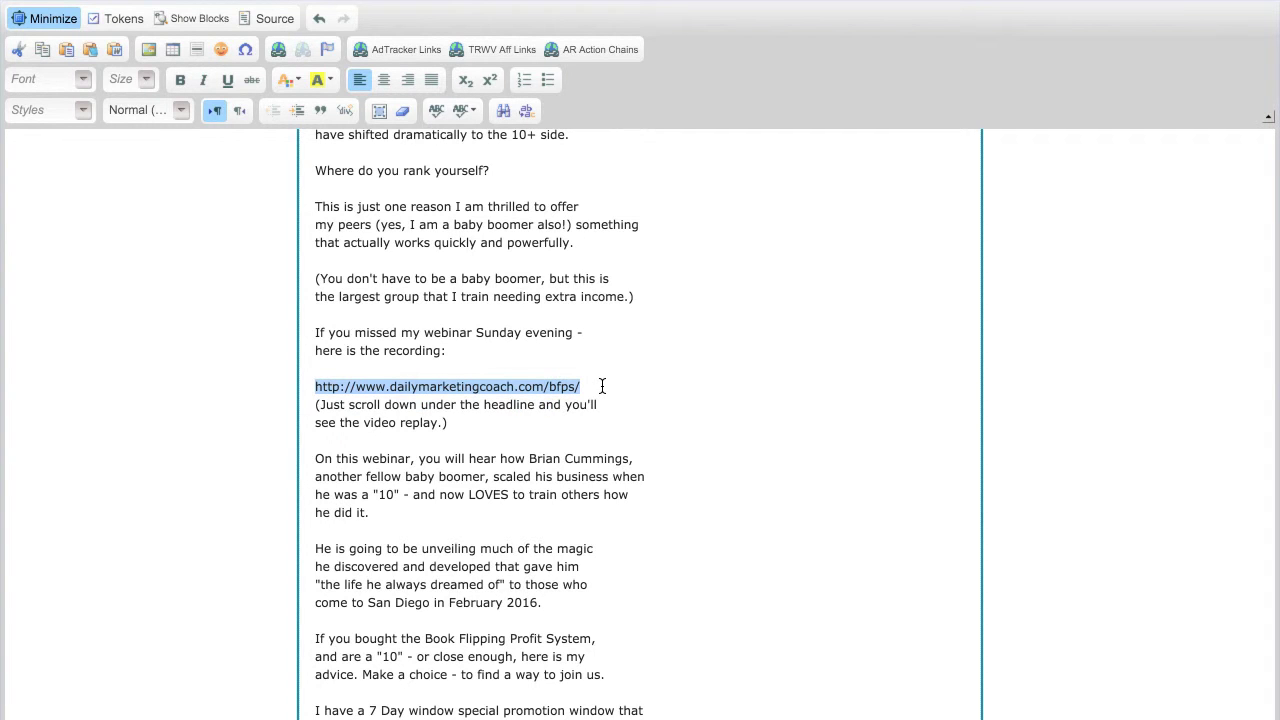
pyautogui.click(277, 52)
pyautogui.hotkey('ctrl', 'v')
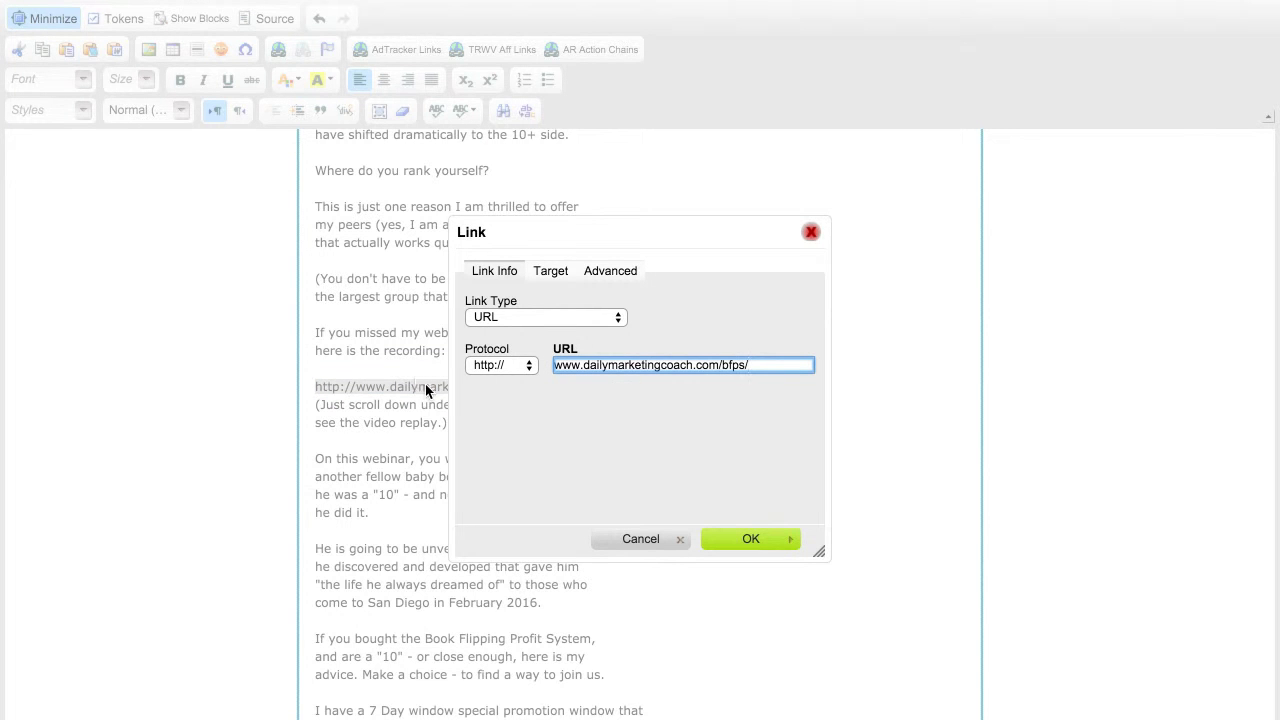
pyautogui.click(551, 284)
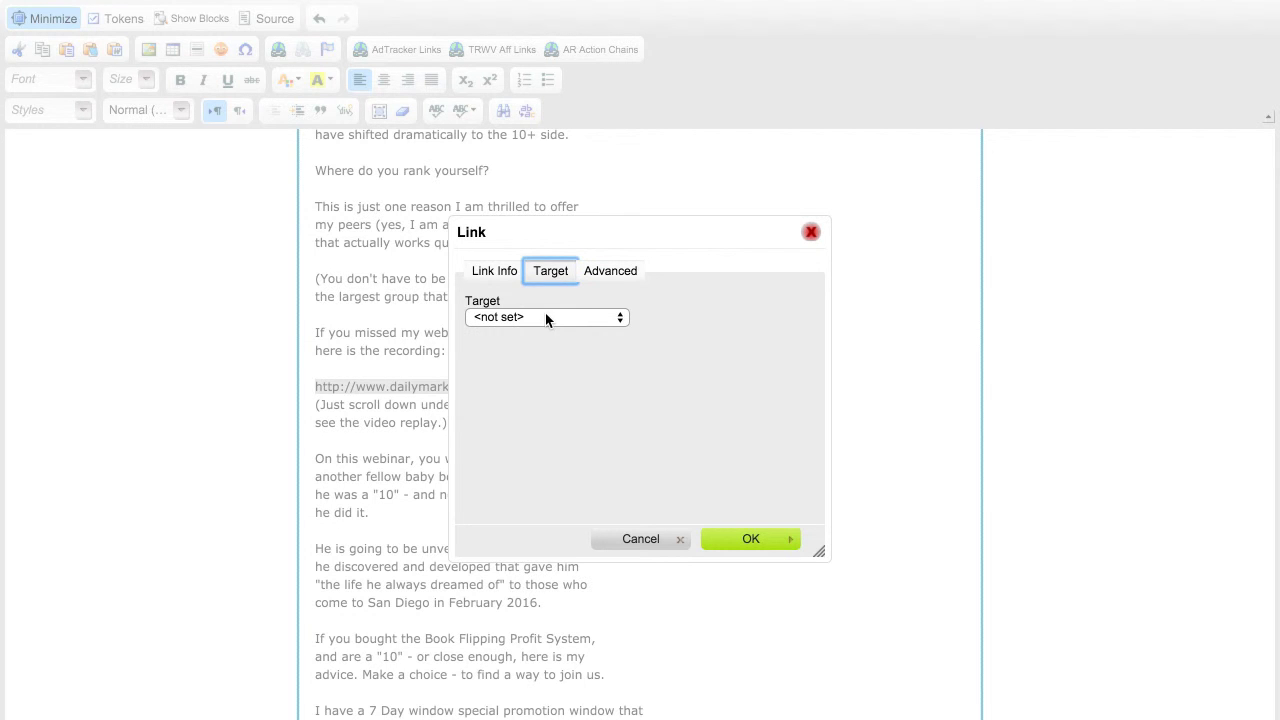
pyautogui.click(545, 316)
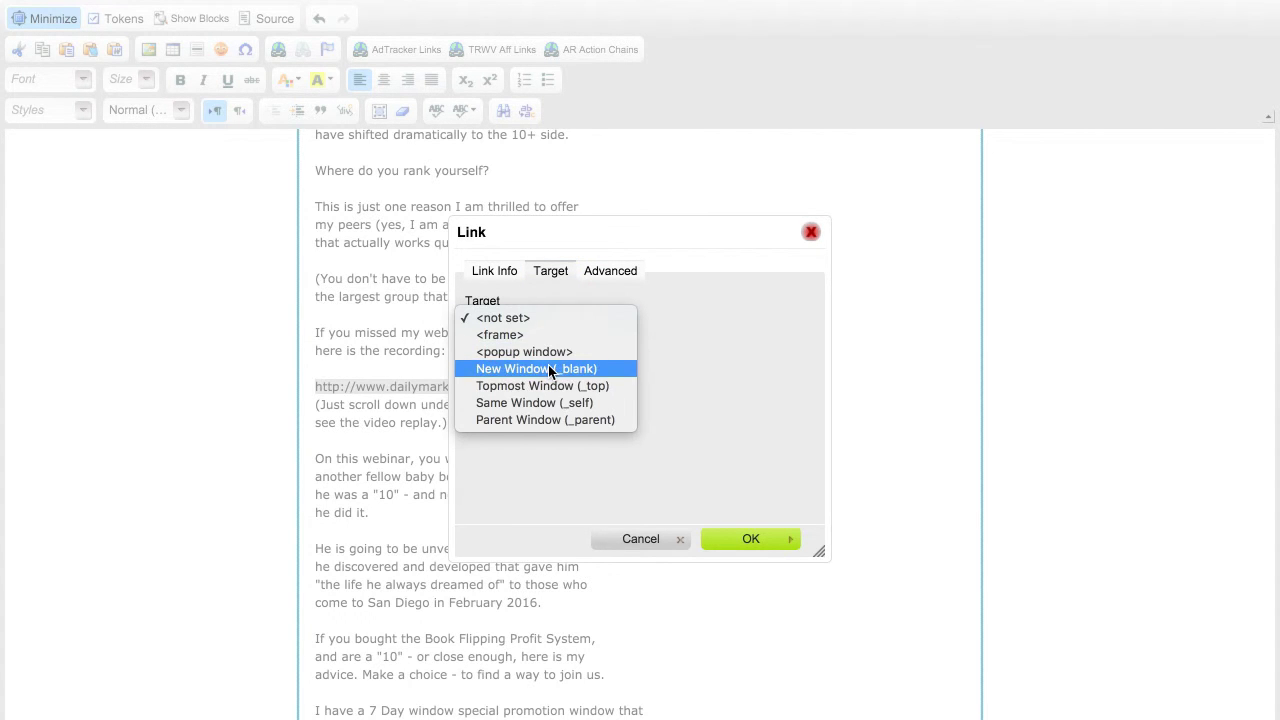
pyautogui.click(548, 368)
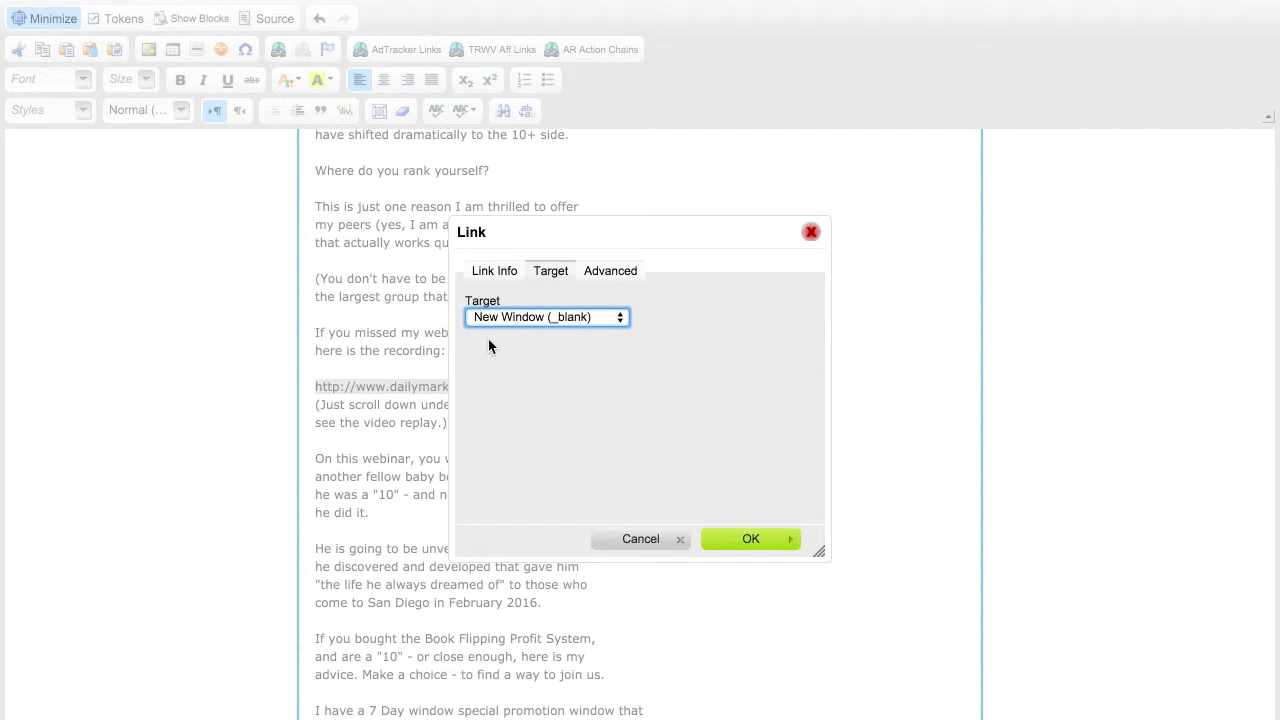
pyautogui.click(744, 544)
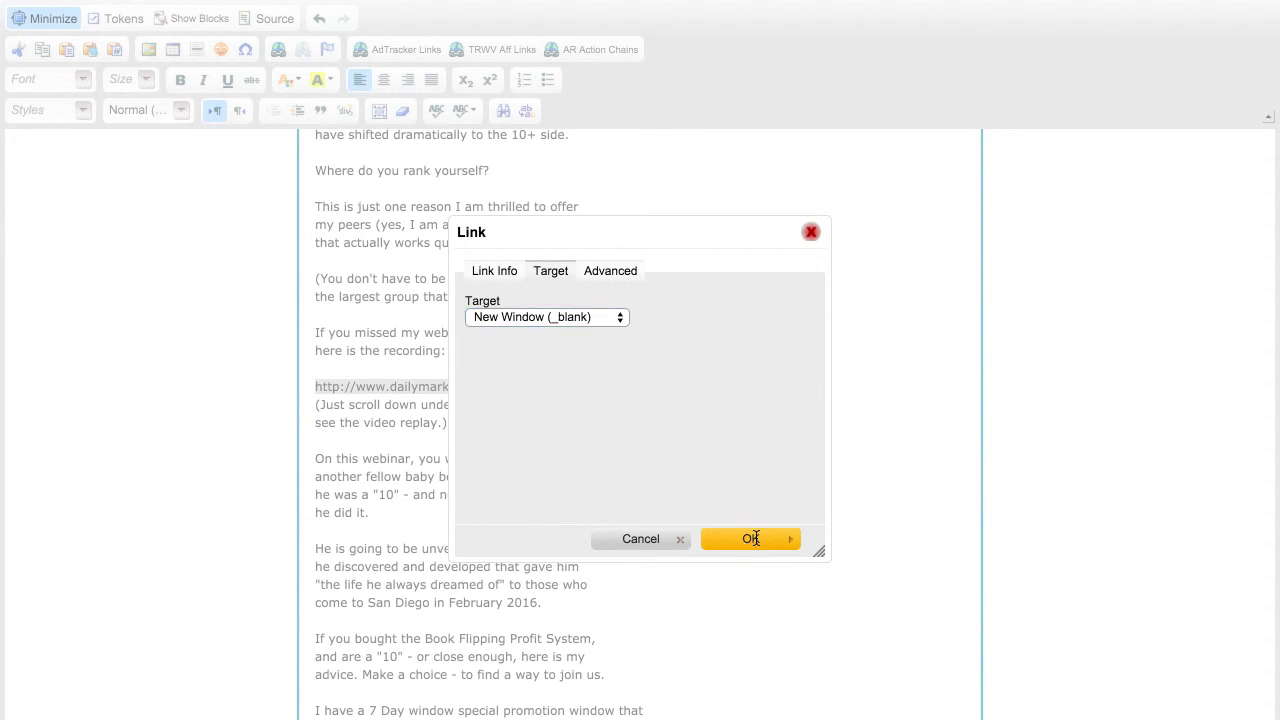
pyautogui.scroll(-2, 627, 531)
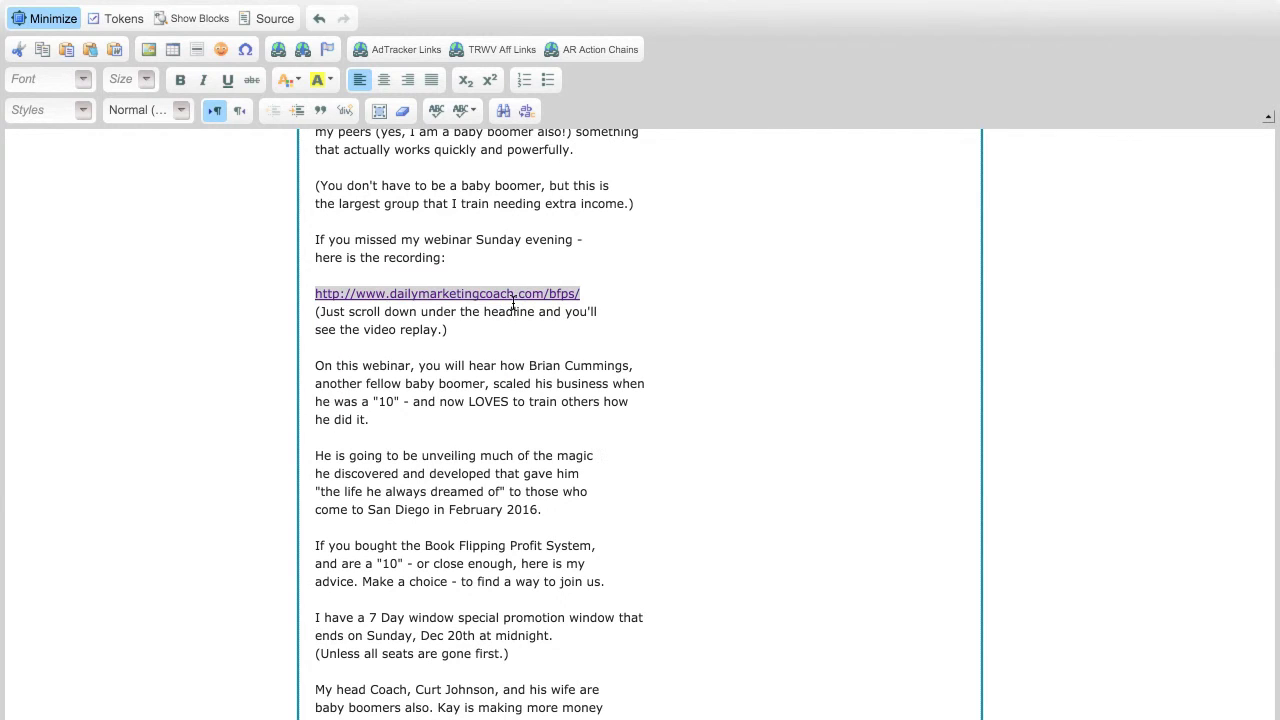
pyautogui.click(512, 304)
pyautogui.scroll(-5, 544, 390)
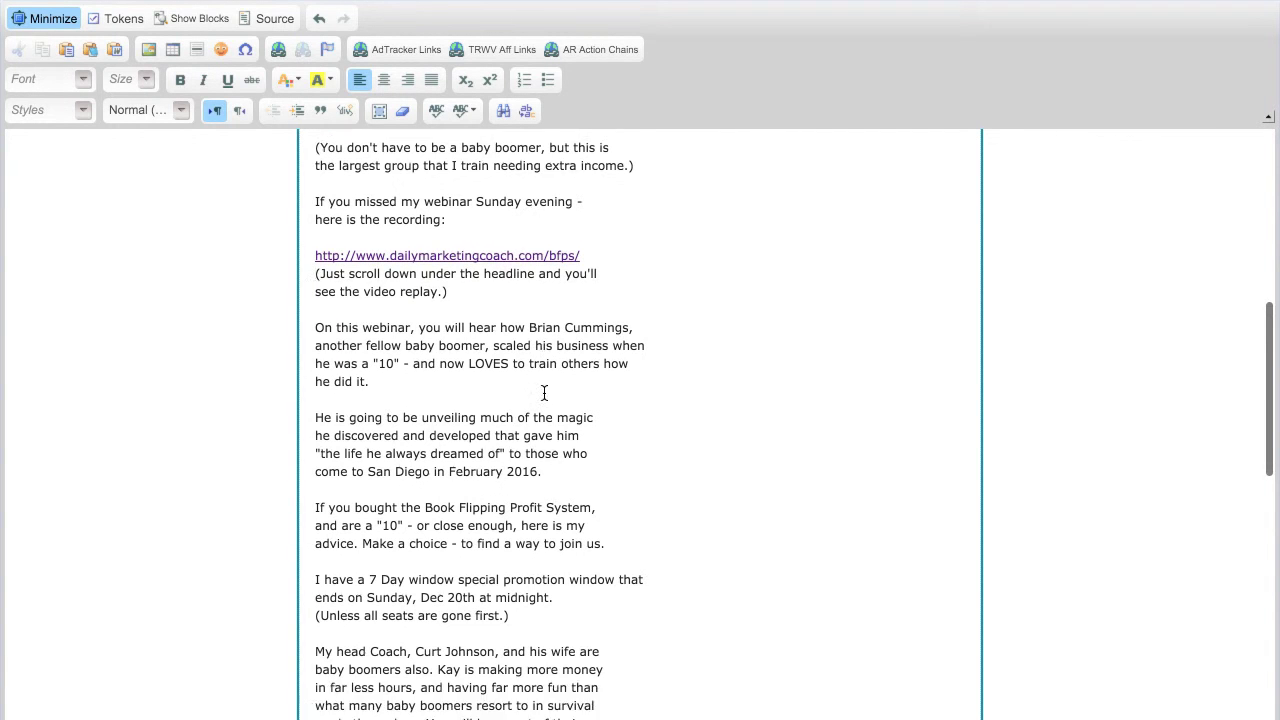
pyautogui.scroll(-9, 544, 393)
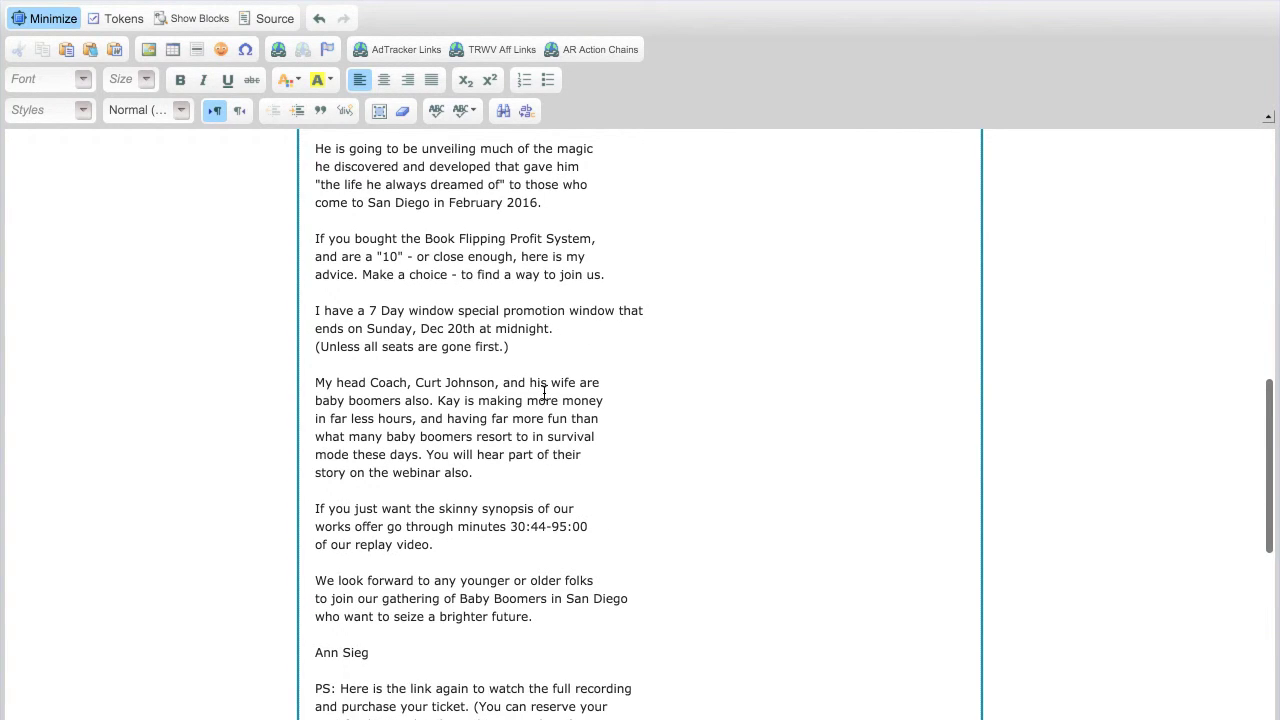
pyautogui.scroll(-3, 544, 393)
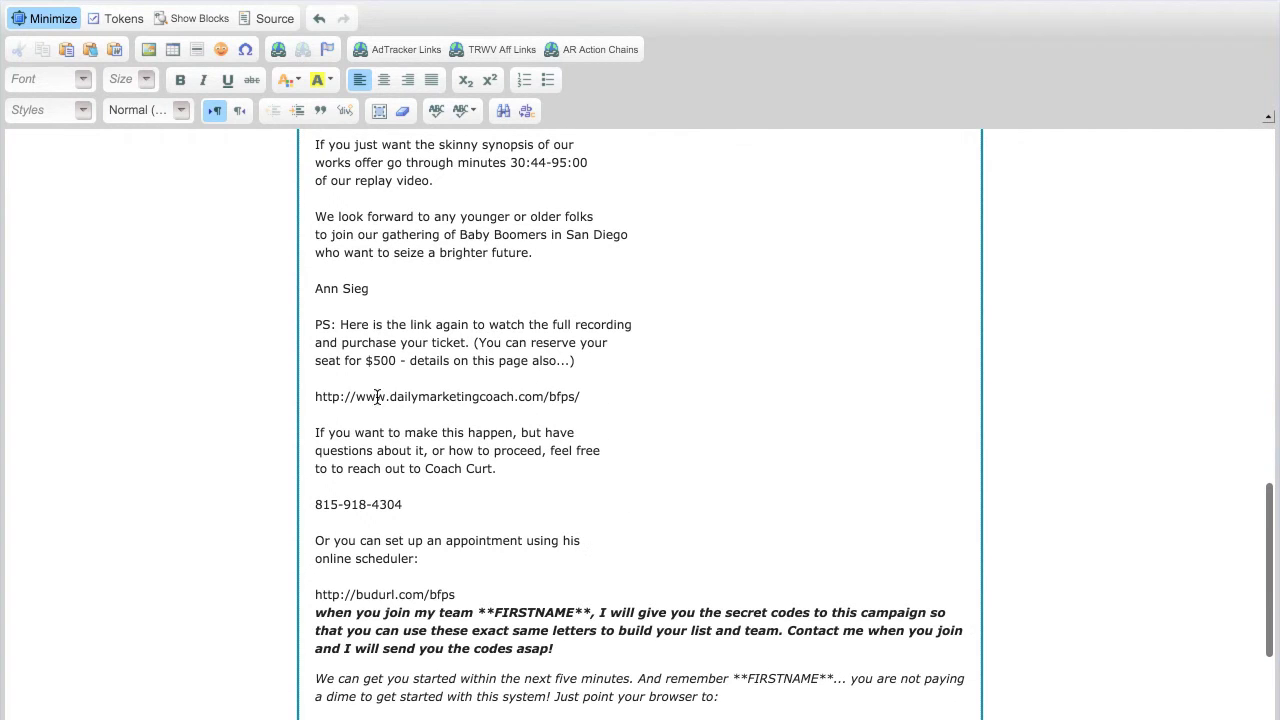
pyautogui.moveTo(314, 391); pyautogui.dragTo(603, 397)
pyautogui.press('super+c')
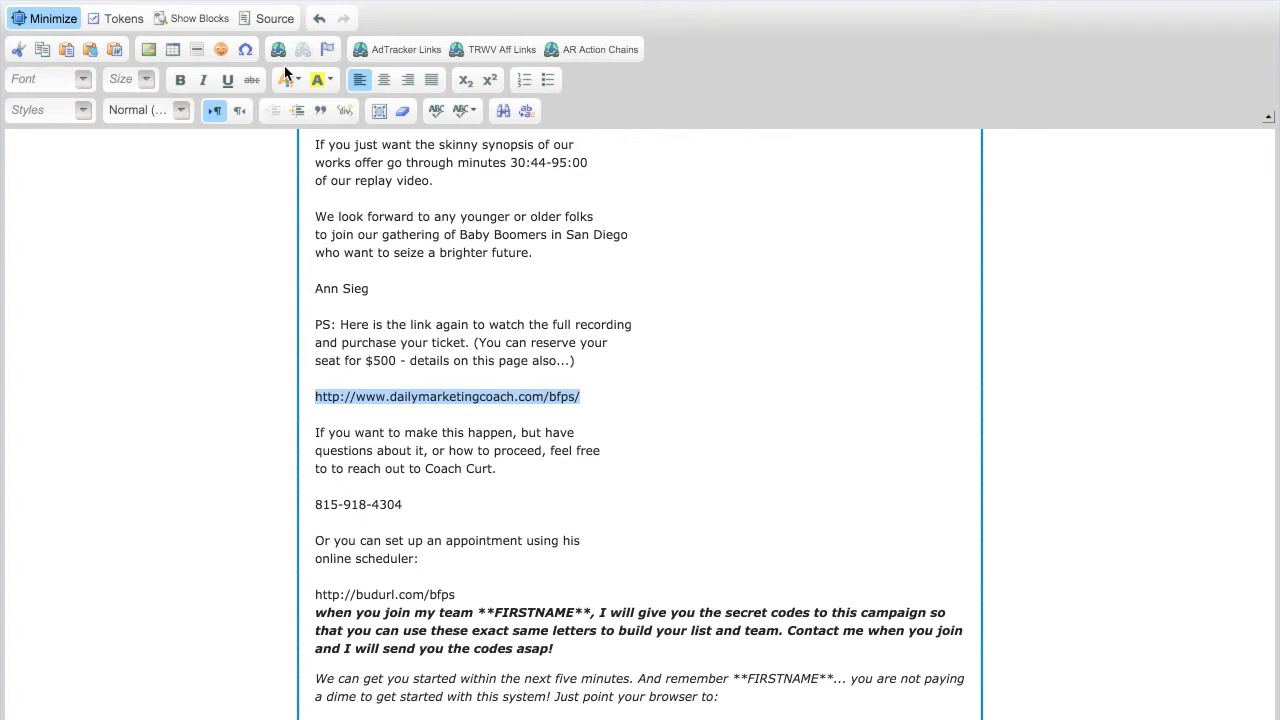
pyautogui.click(278, 50)
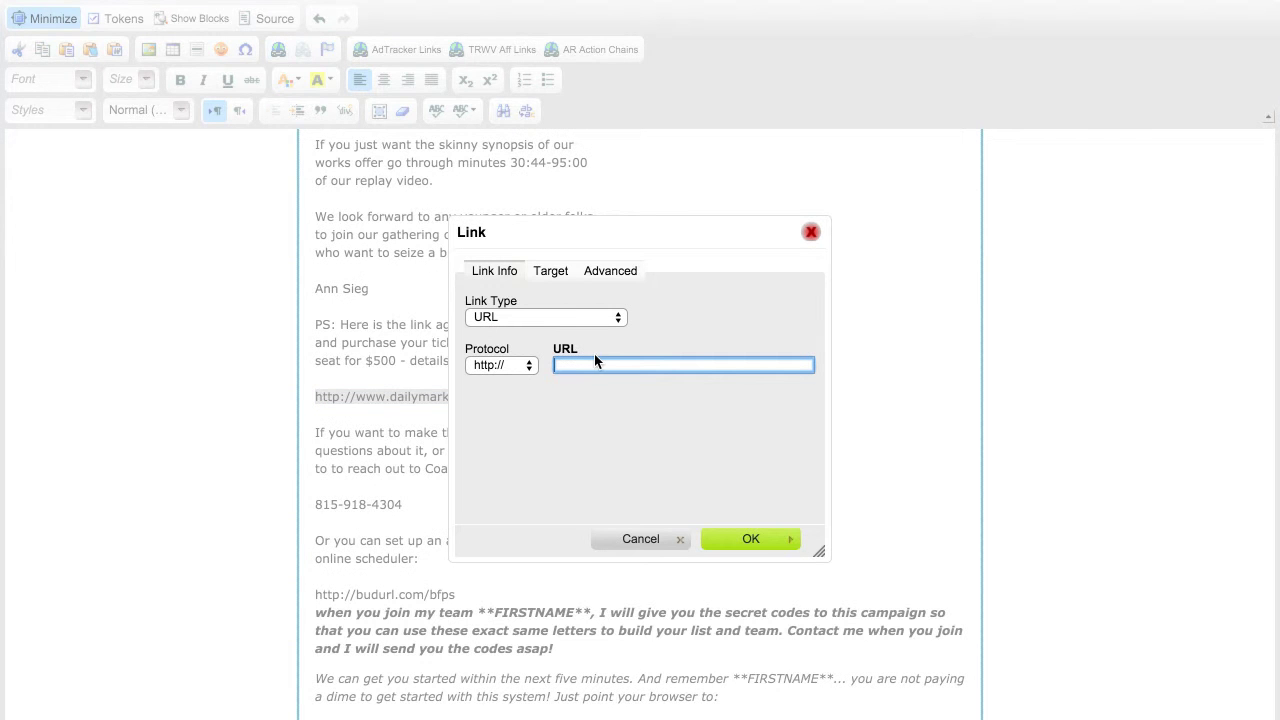
pyautogui.press('super+v')
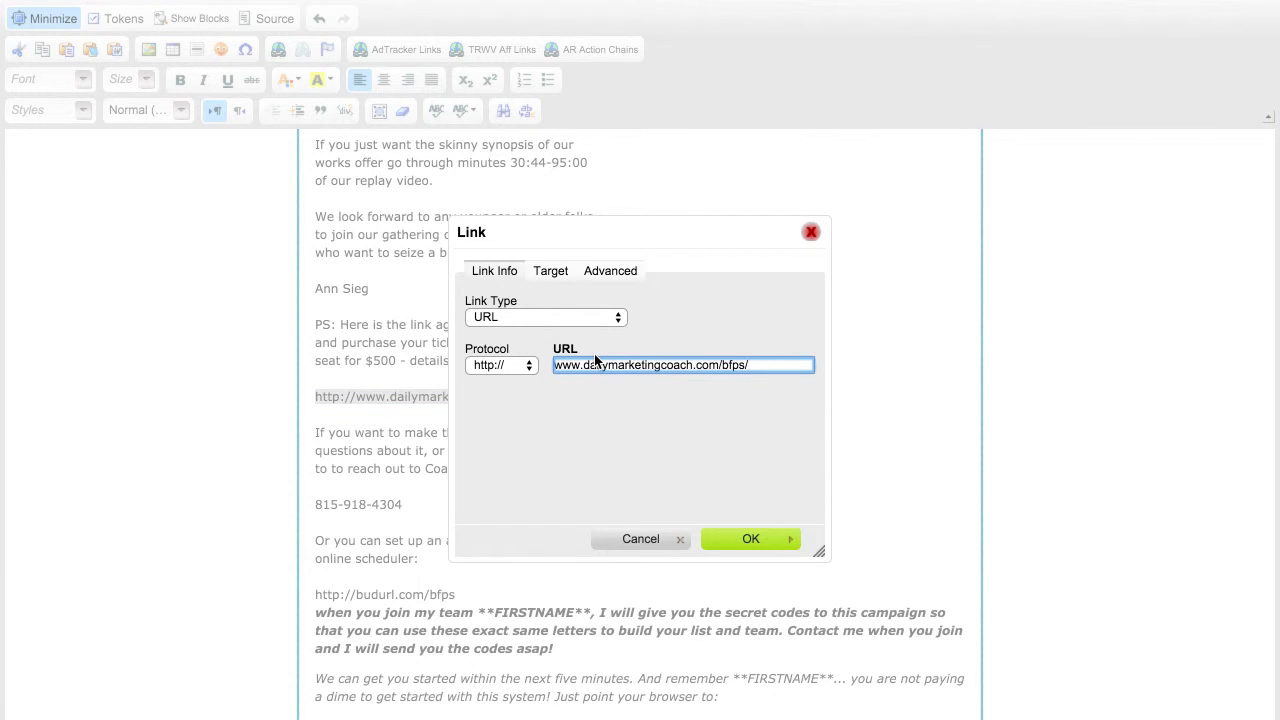
pyautogui.click(552, 271)
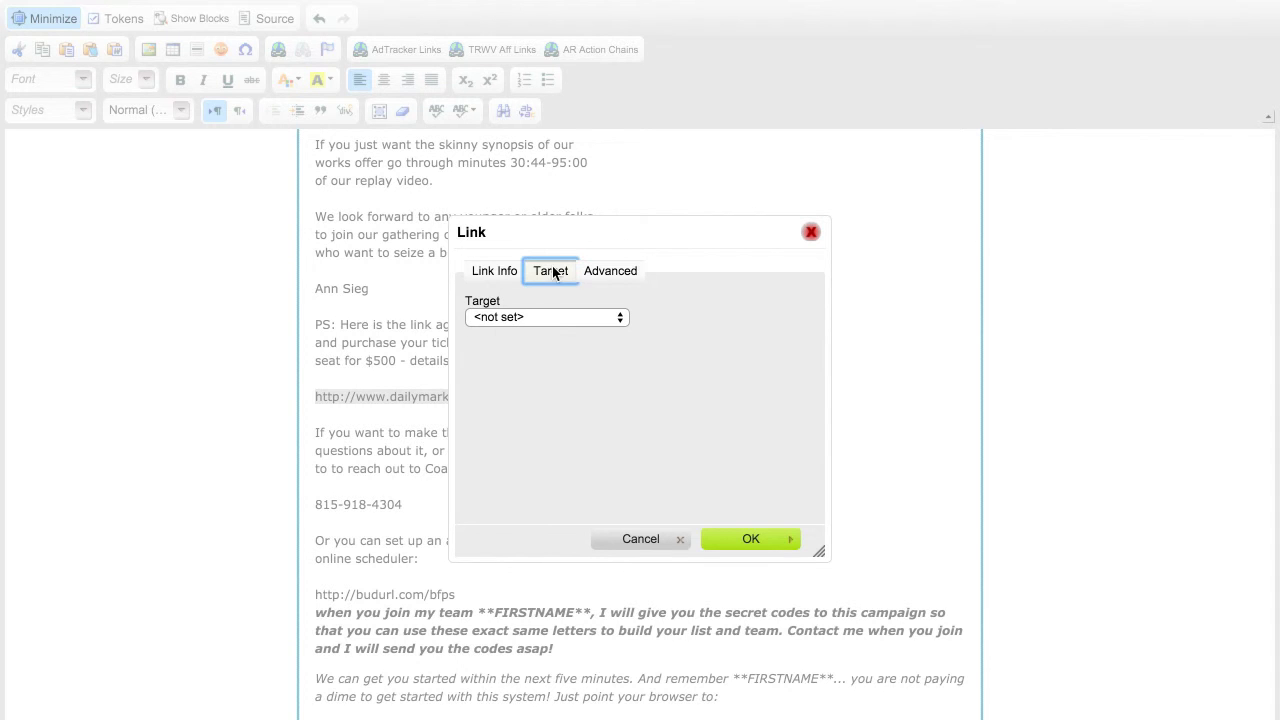
pyautogui.click(545, 319)
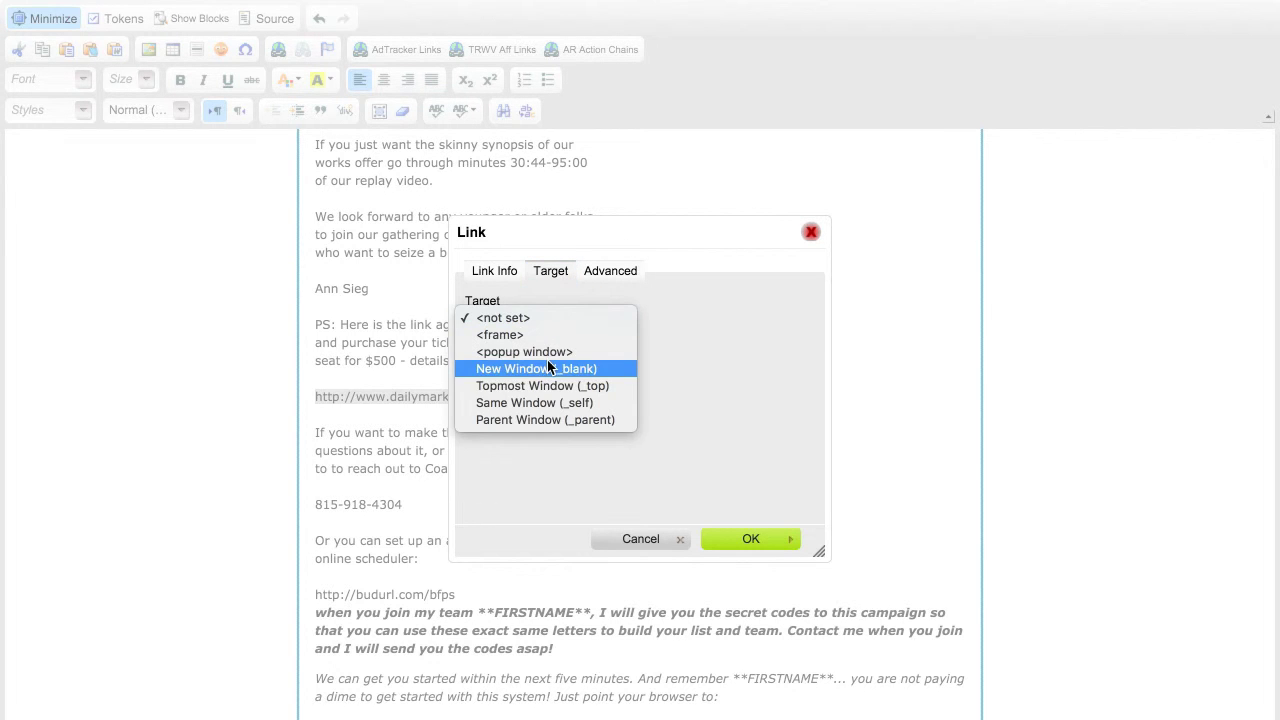
pyautogui.click(547, 368)
pyautogui.click(748, 538)
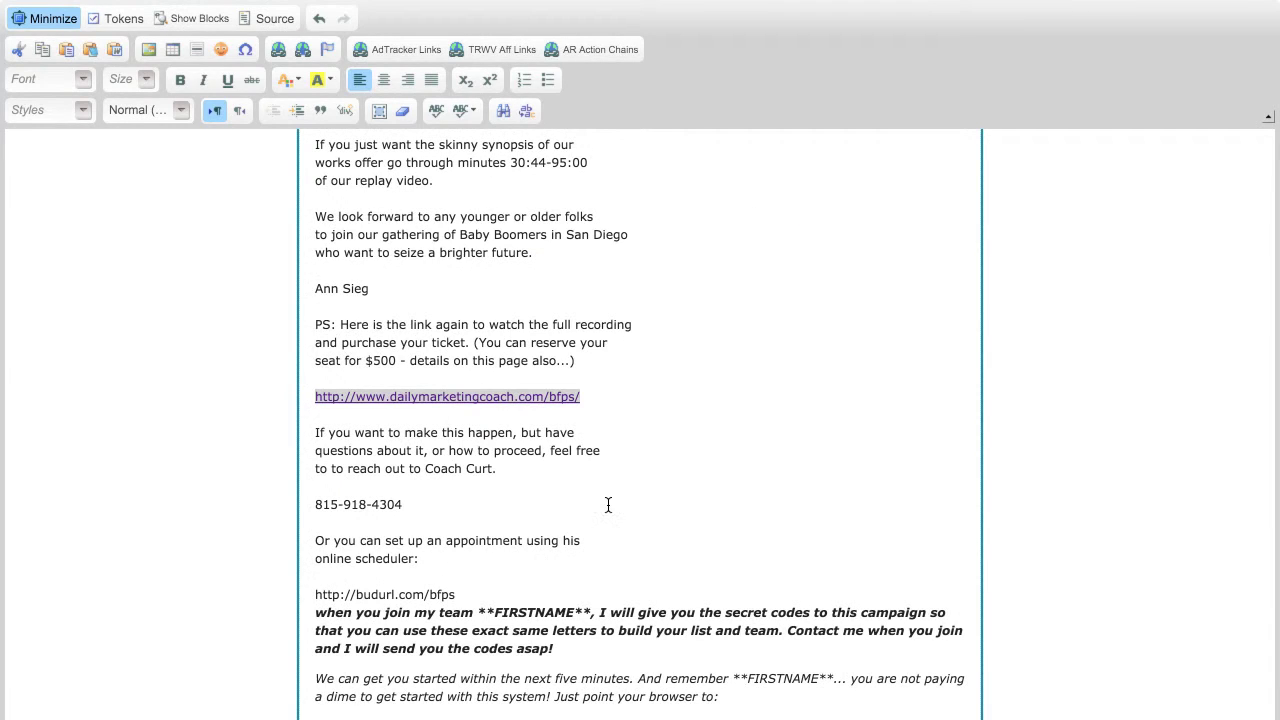
pyautogui.scroll(-1, 608, 505)
pyautogui.click(460, 554)
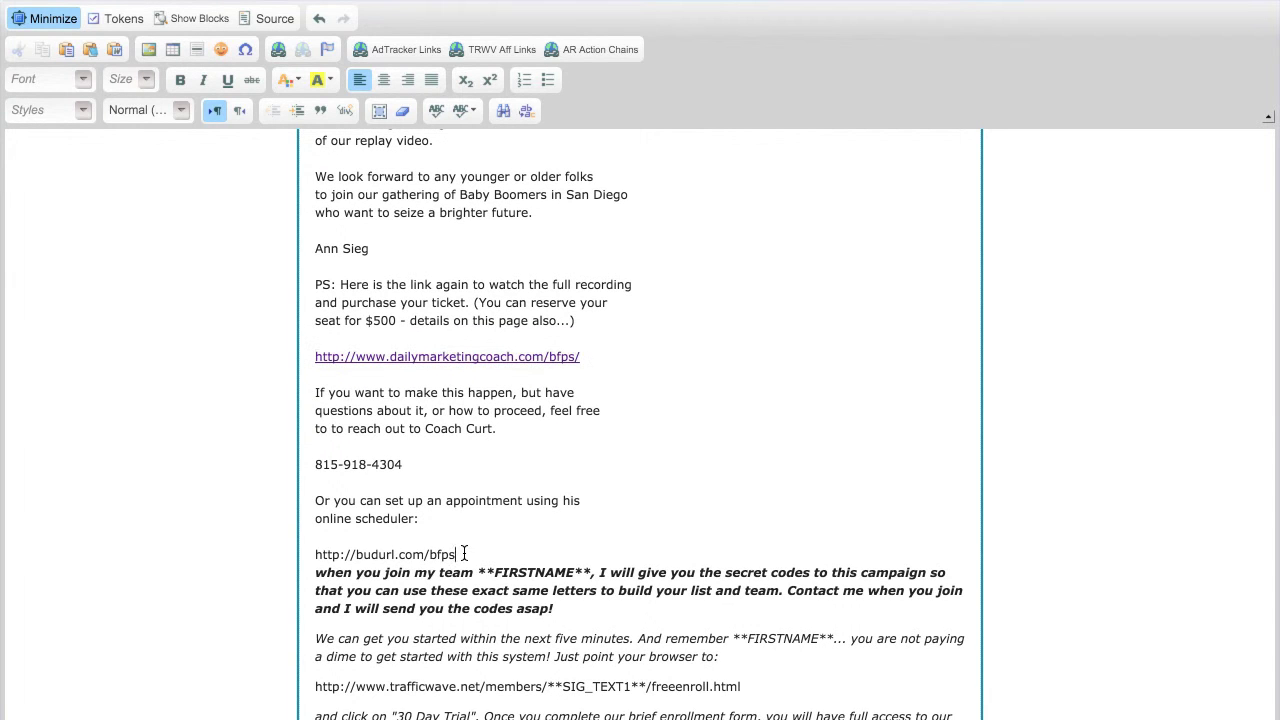
pyautogui.press('Return')
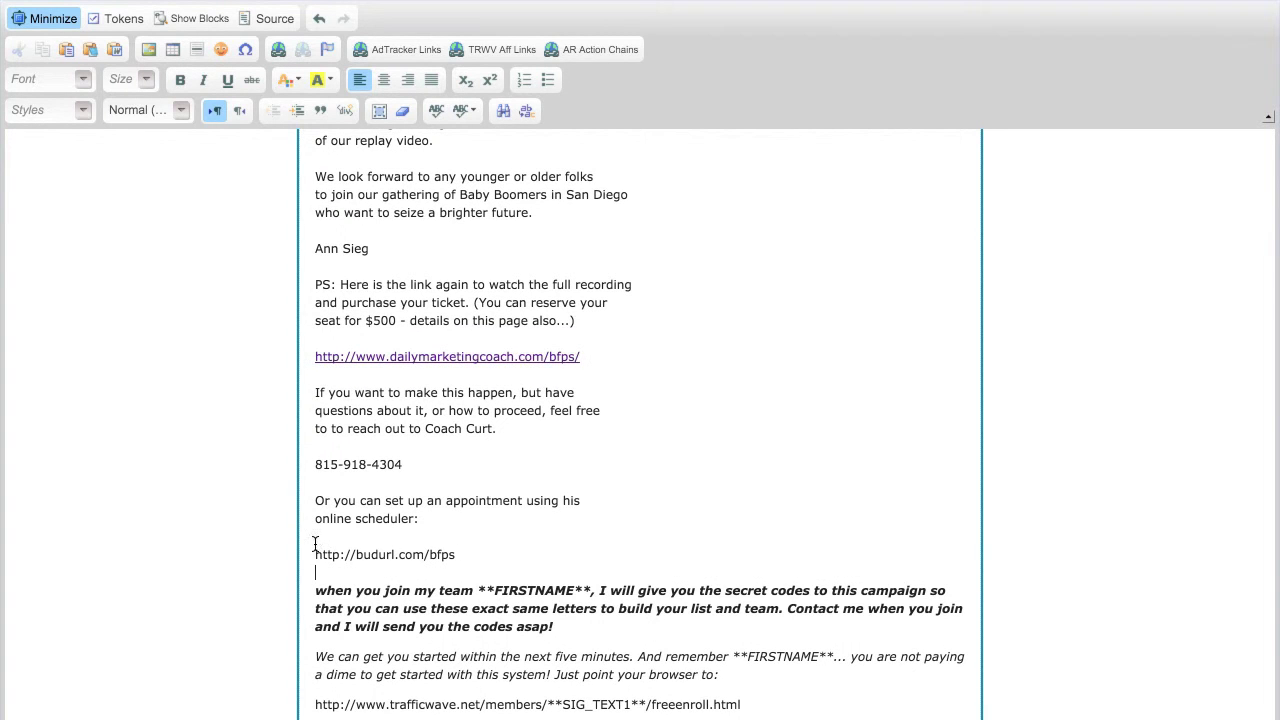
pyautogui.moveTo(315, 553); pyautogui.dragTo(470, 554)
pyautogui.hotkey('ctrl', 'c')
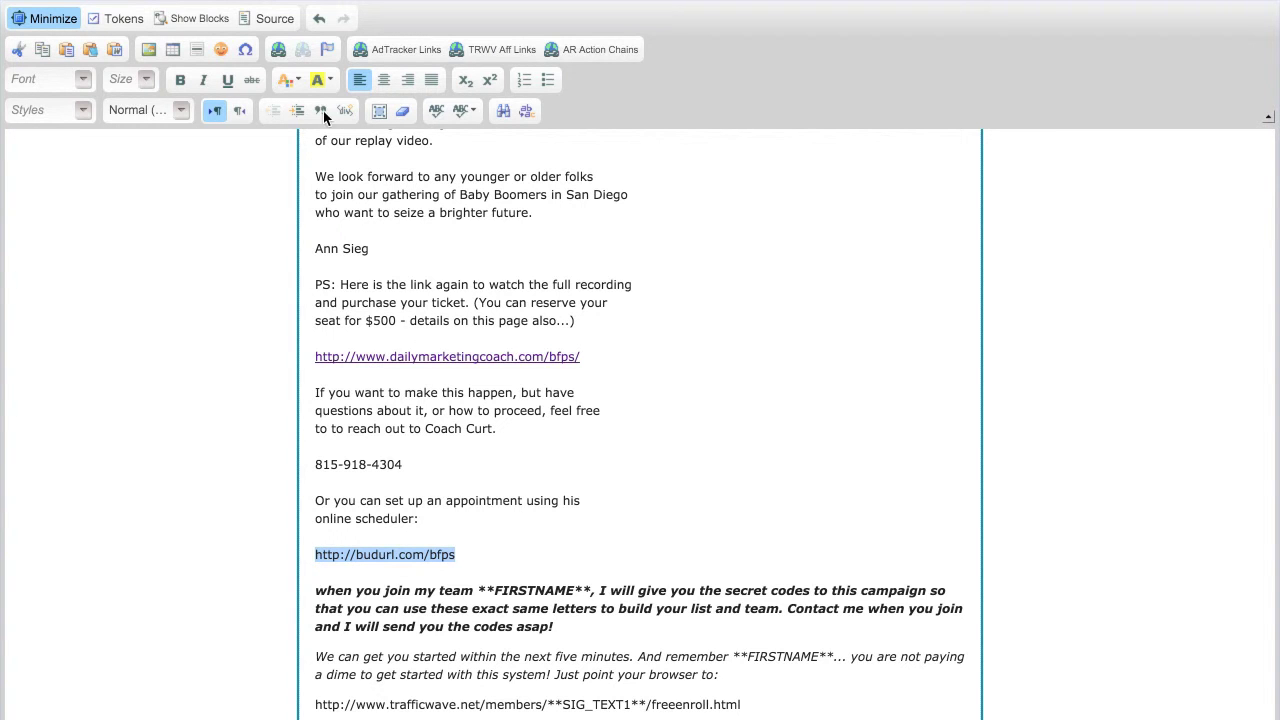
pyautogui.click(279, 50)
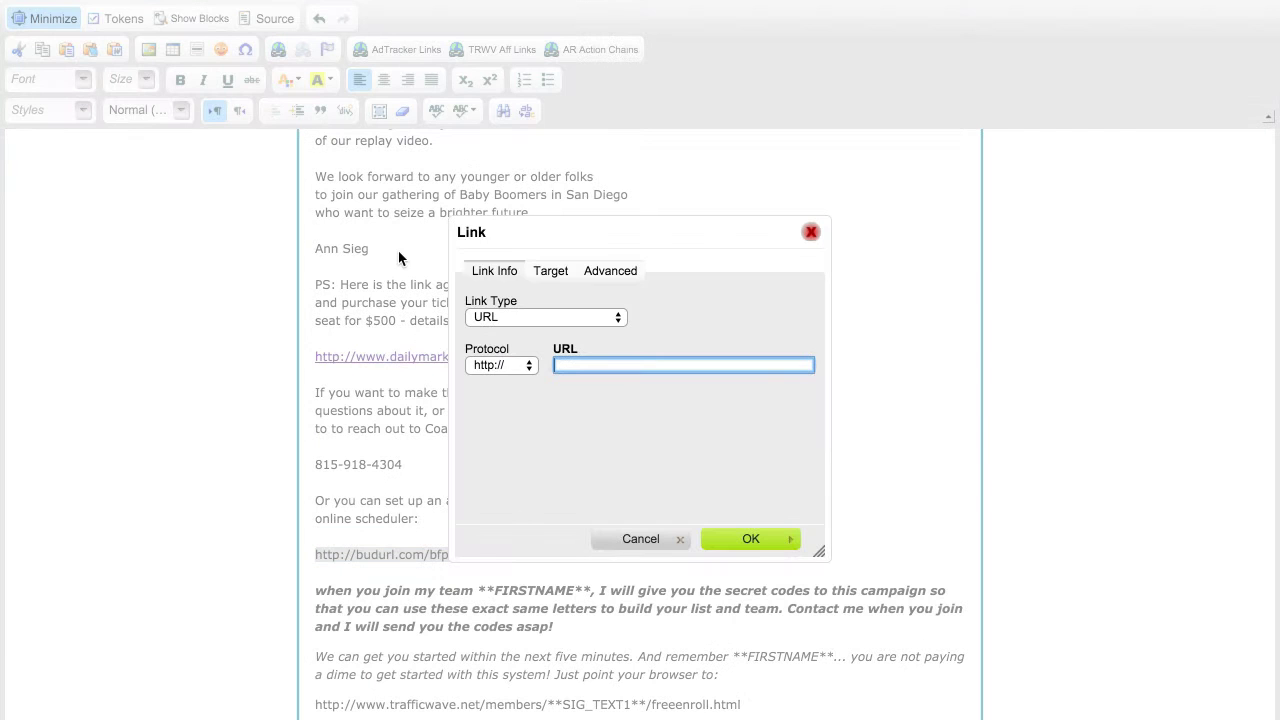
pyautogui.hotkey('ctrl', 'v')
pyautogui.click(551, 271)
pyautogui.click(543, 318)
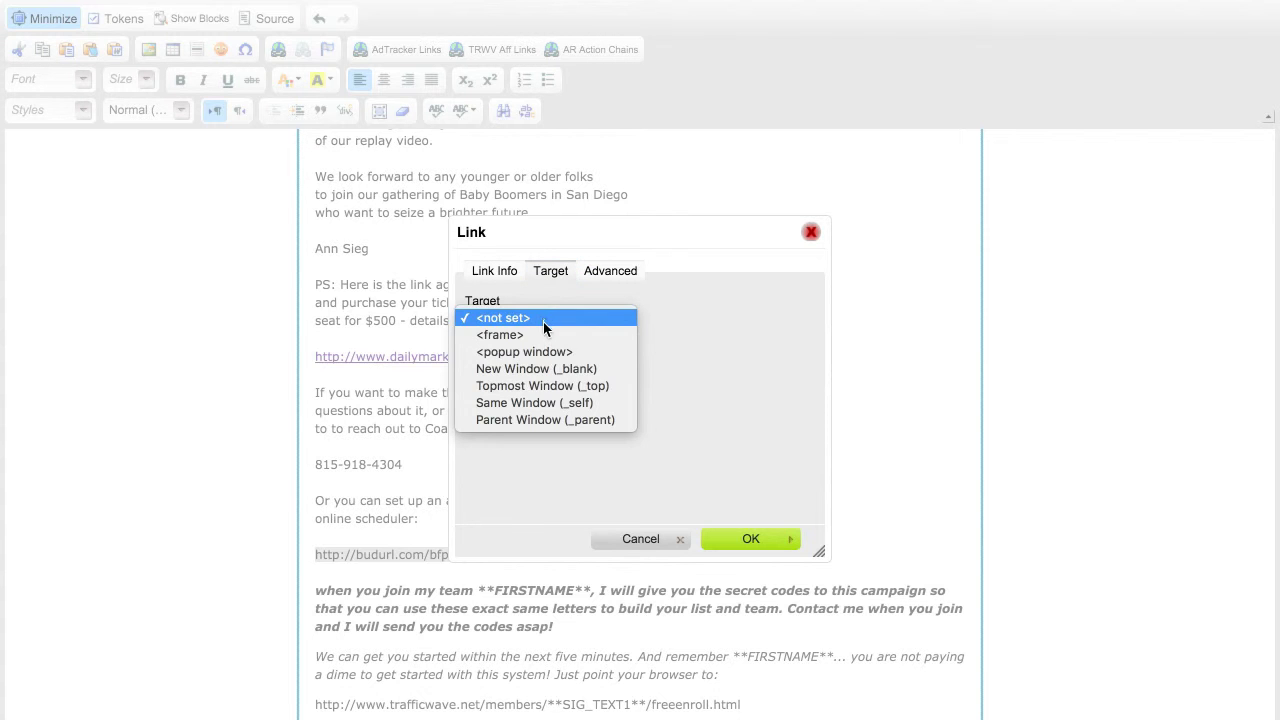
pyautogui.click(547, 370)
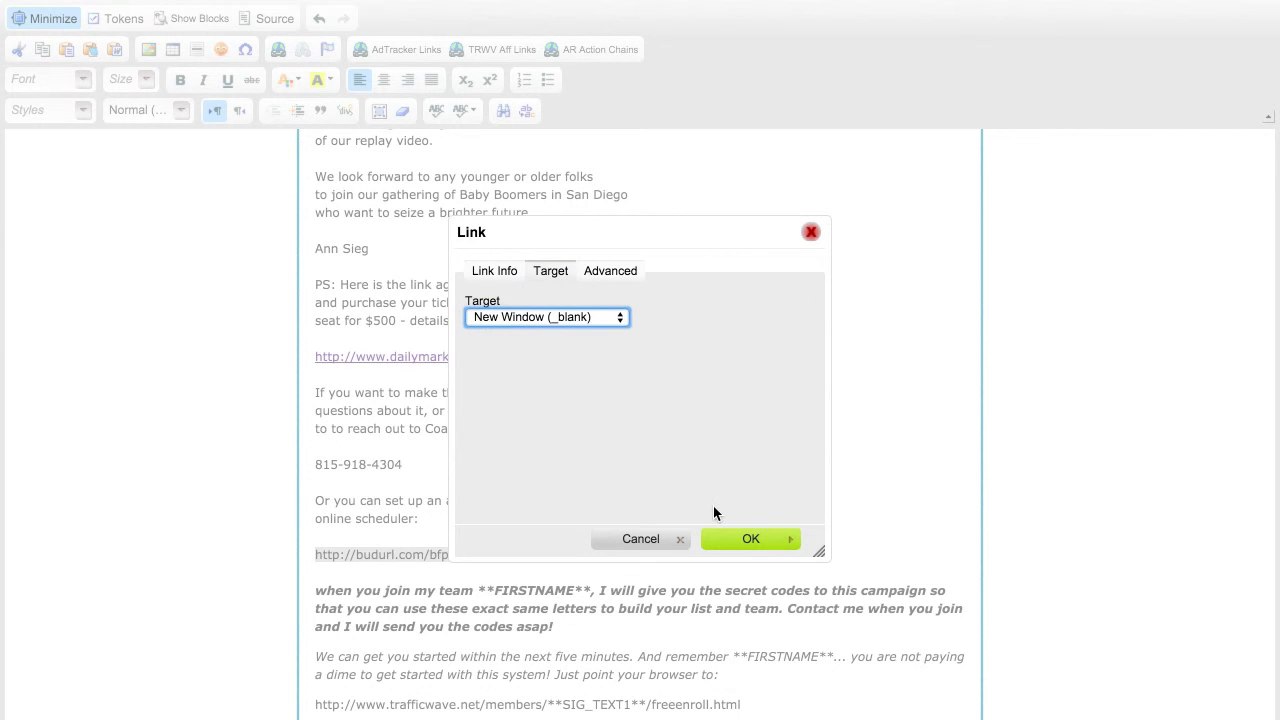
pyautogui.click(752, 539)
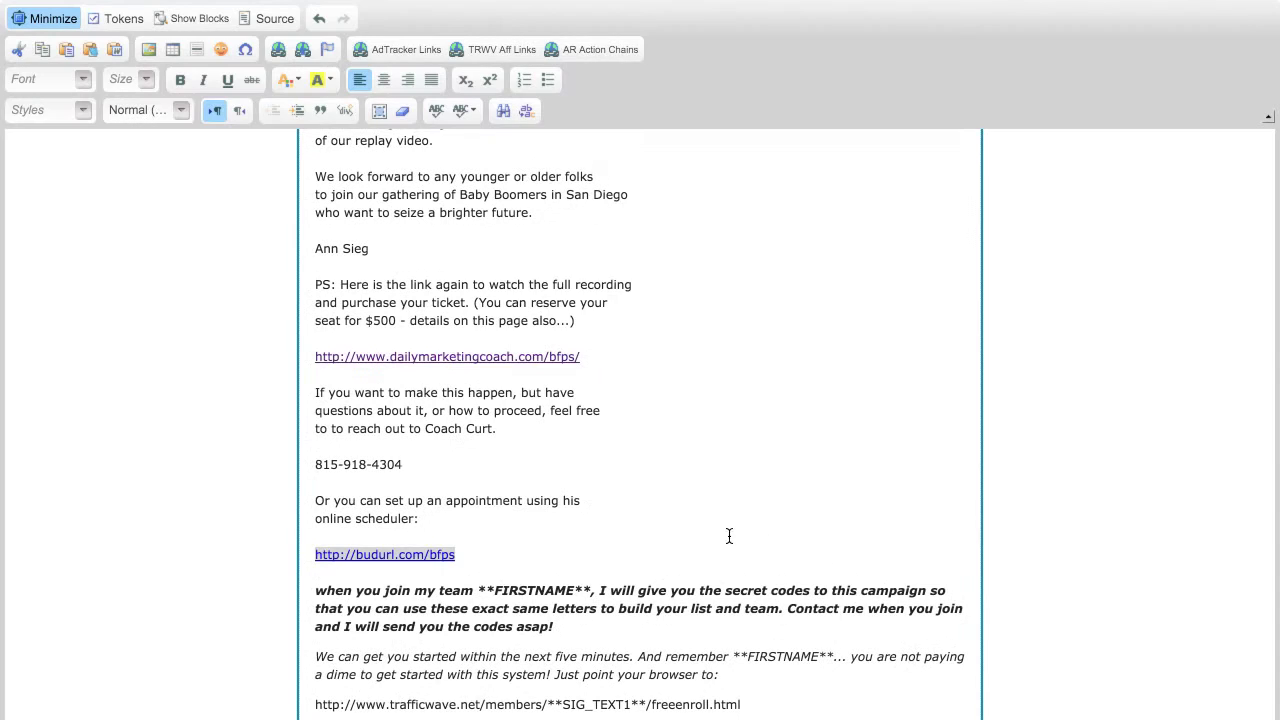
pyautogui.click(524, 530)
# - Review the closing paragraphs and signature tokens below the scheduler link, and look over the letter body up to its headline
pyautogui.scroll(-3, 524, 530)
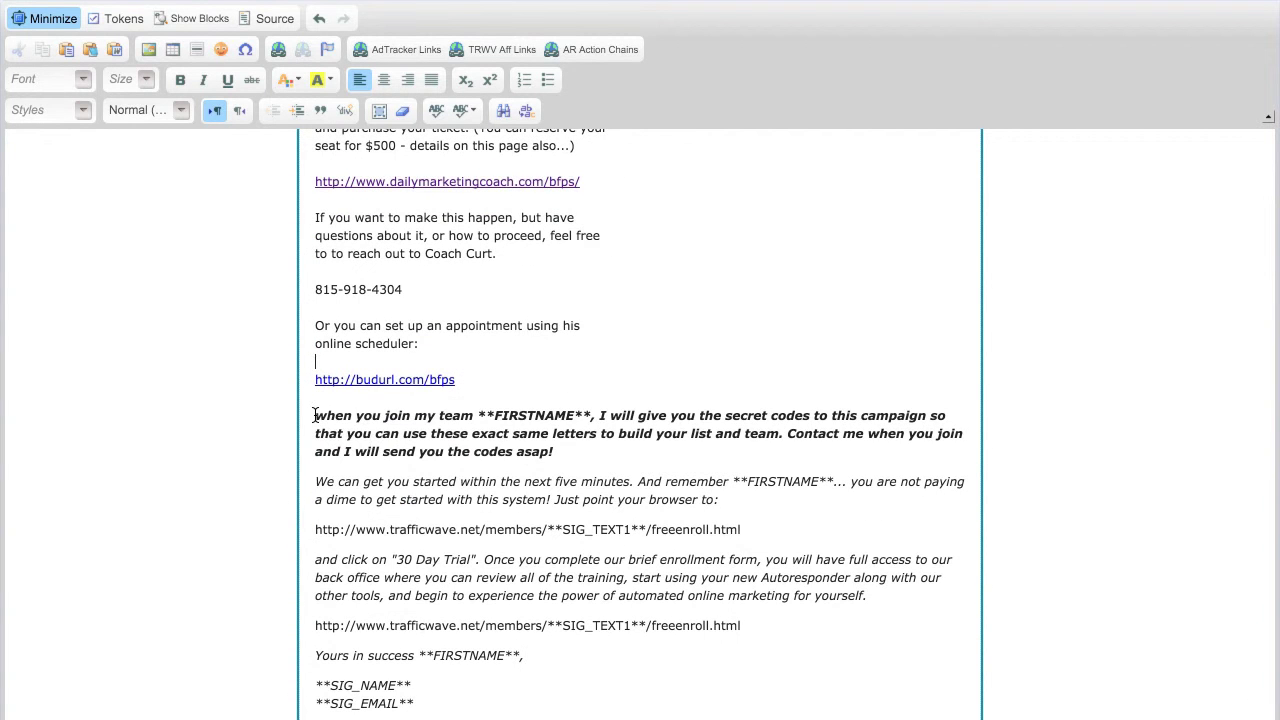
pyautogui.moveTo(317, 411); pyautogui.dragTo(352, 451)
pyautogui.moveTo(430, 555); pyautogui.dragTo(512, 657)
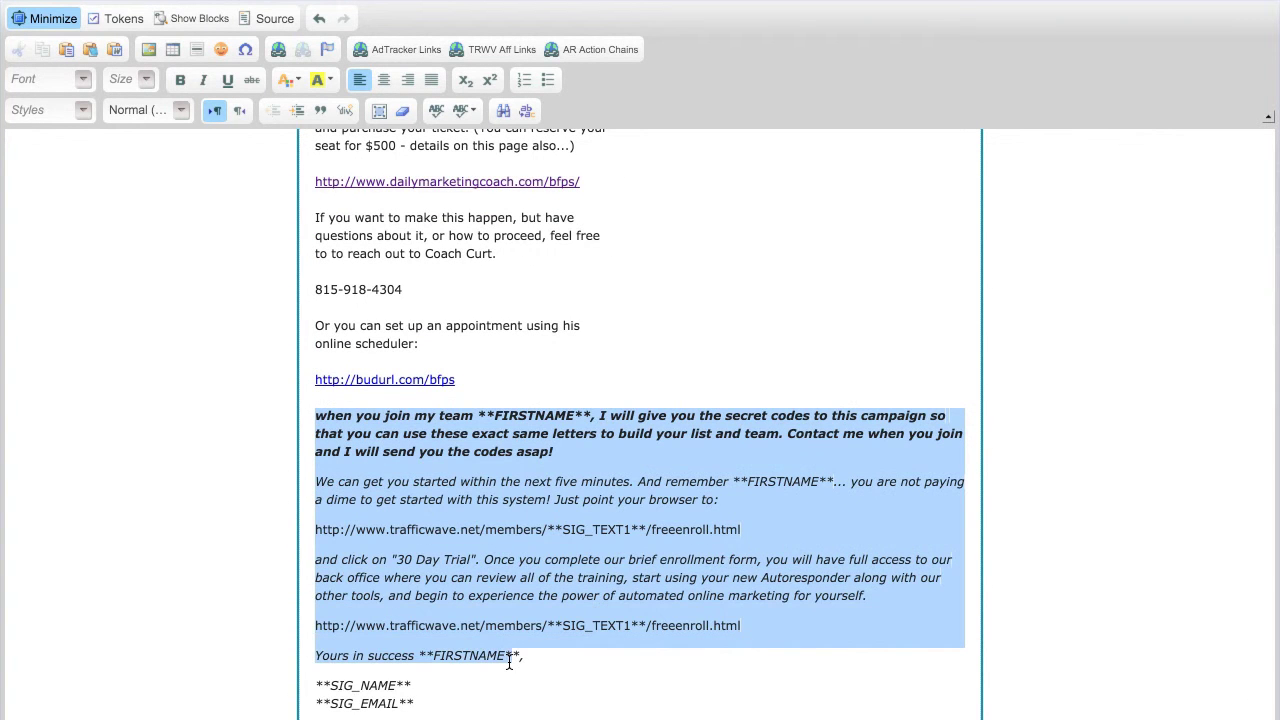
pyautogui.click(529, 580)
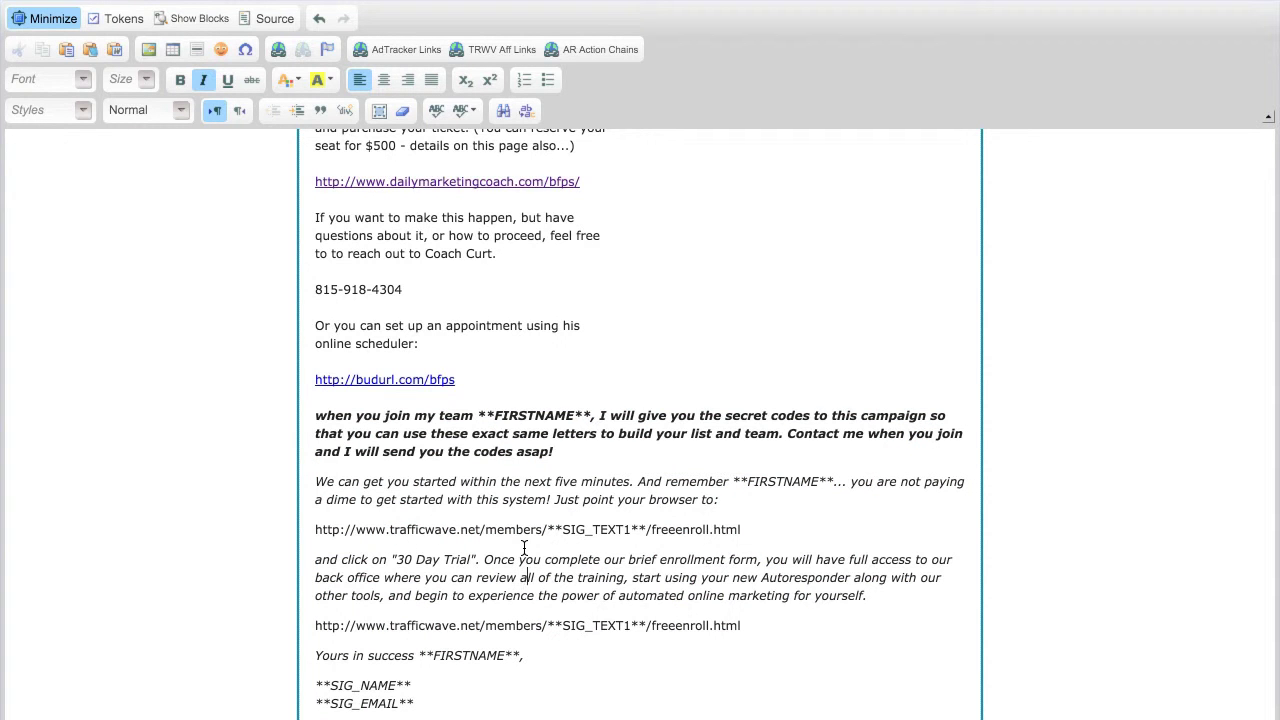
pyautogui.scroll(-3, 524, 547)
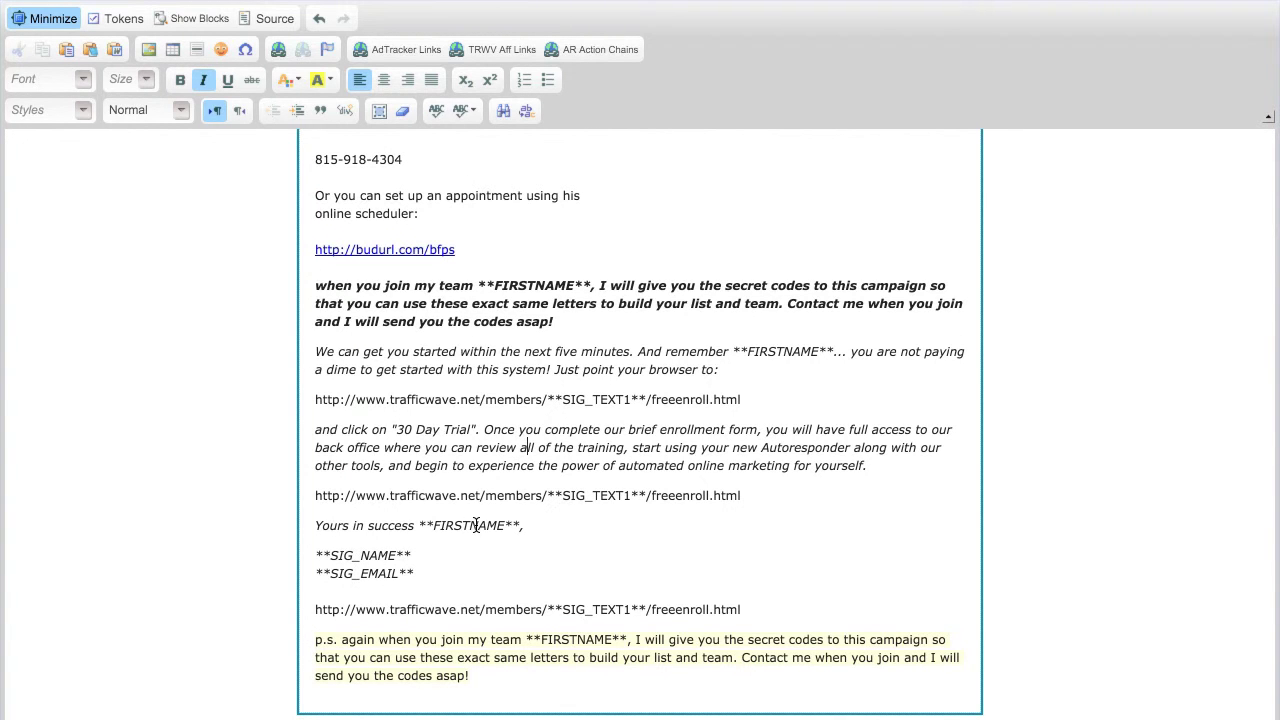
pyautogui.scroll(1, 498, 543)
pyautogui.scroll(20, 498, 543)
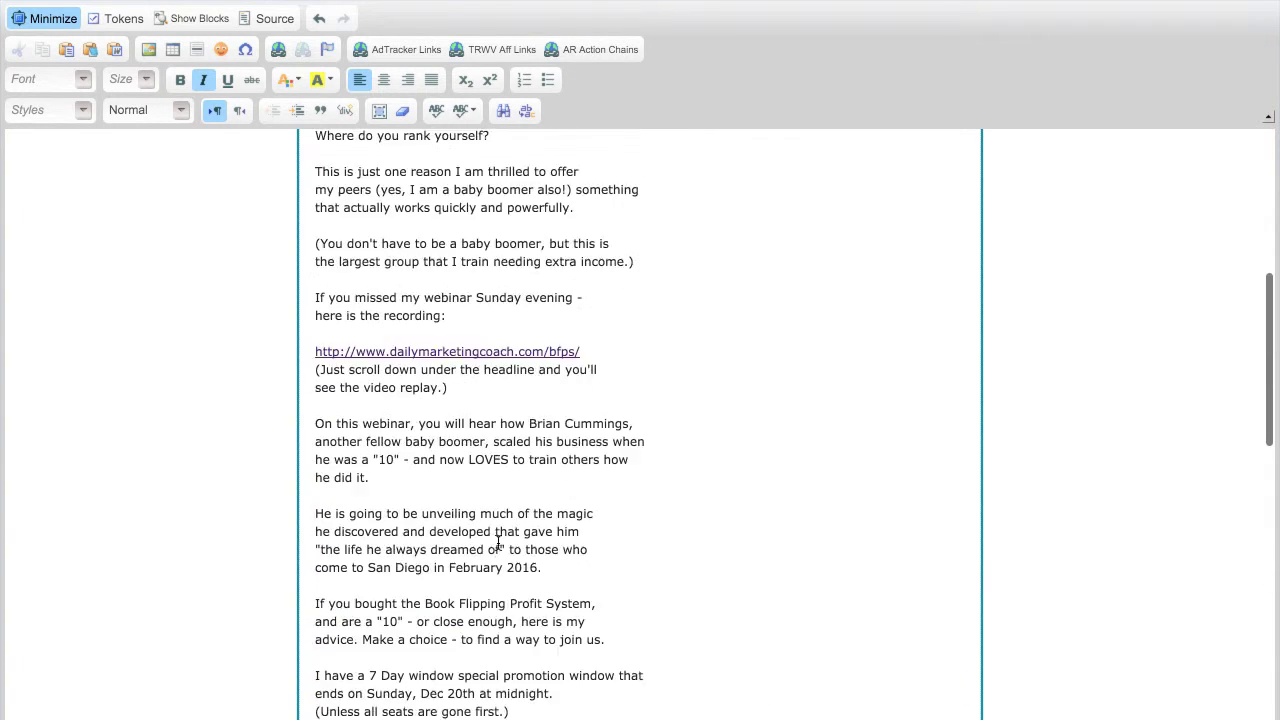
pyautogui.scroll(5, 498, 543)
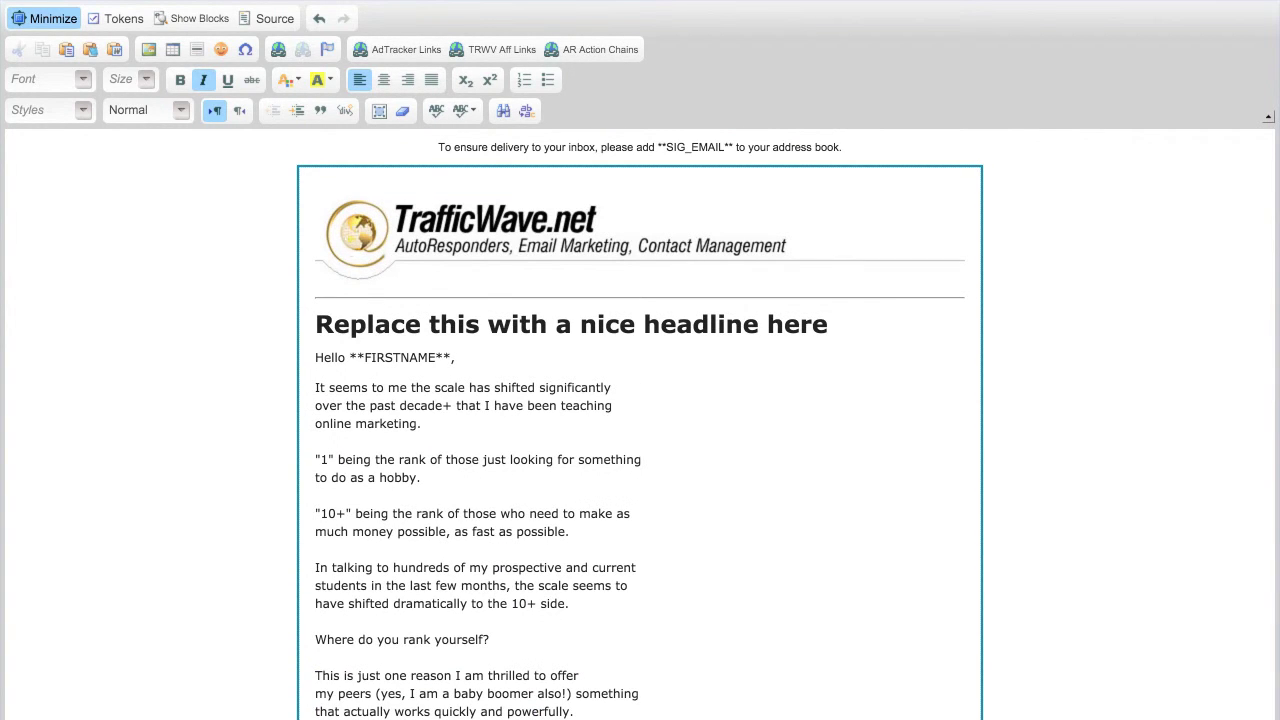
# - Switch to the Gmail message, copy its subject "OK - On a Scale of 1 to 10?" and return to the letter editor
pyautogui.hotkey('ctrl', 'Tab')
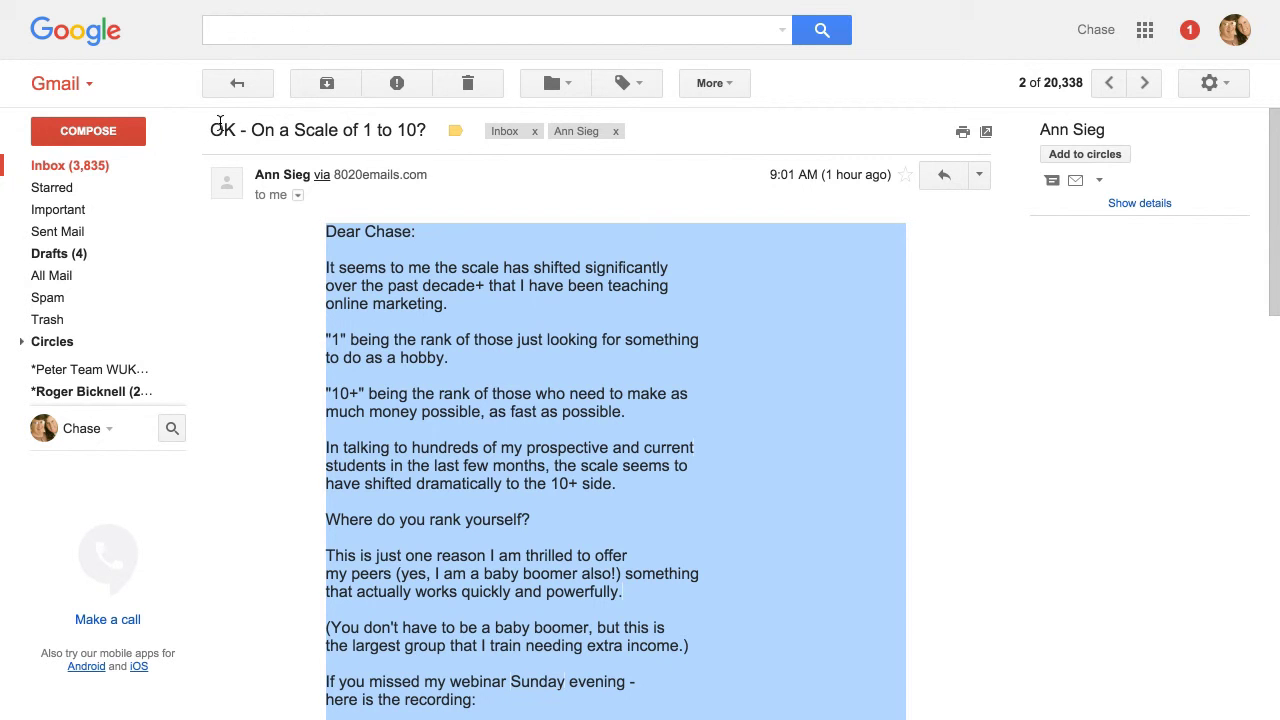
pyautogui.moveTo(213, 128); pyautogui.dragTo(426, 135)
pyautogui.hotkey('ctrl', 'c')
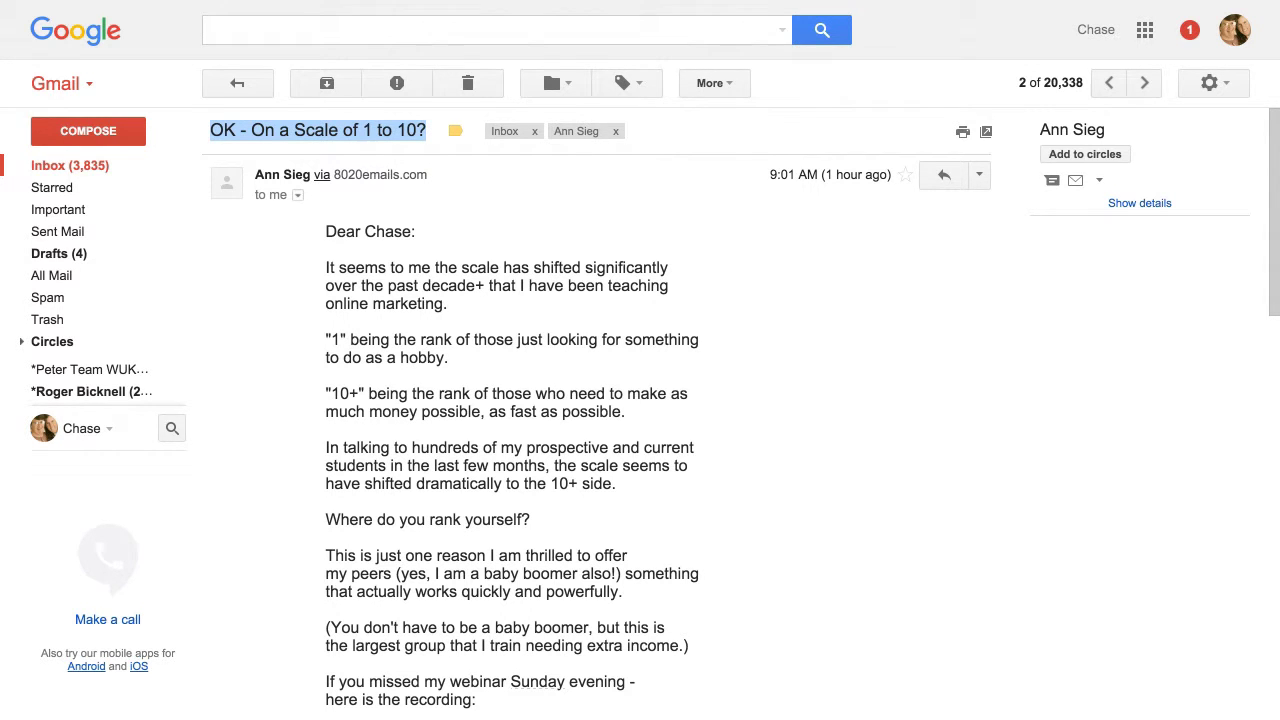
pyautogui.hotkey('ctrl', 'Tab')
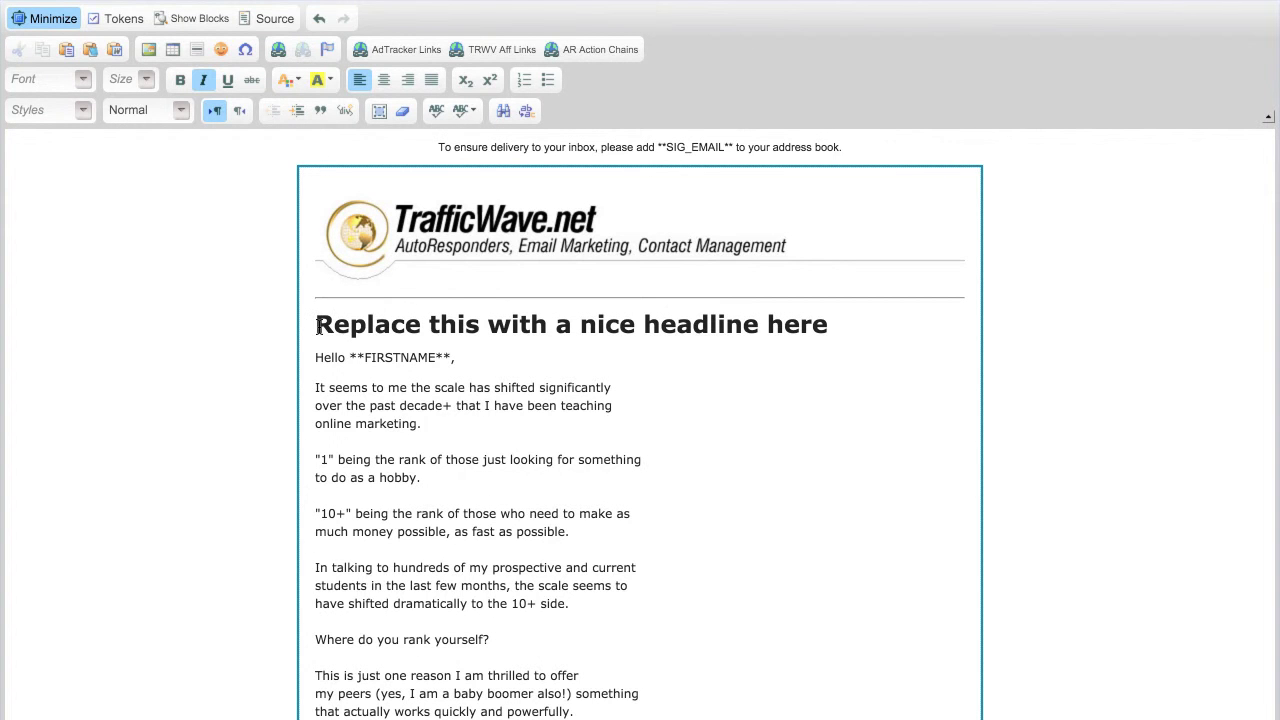
# - Switch to the text editor, replace all text in Untitled 23.txt with the copied subject, and copy it as plain text
pyautogui.press('super+Tab')
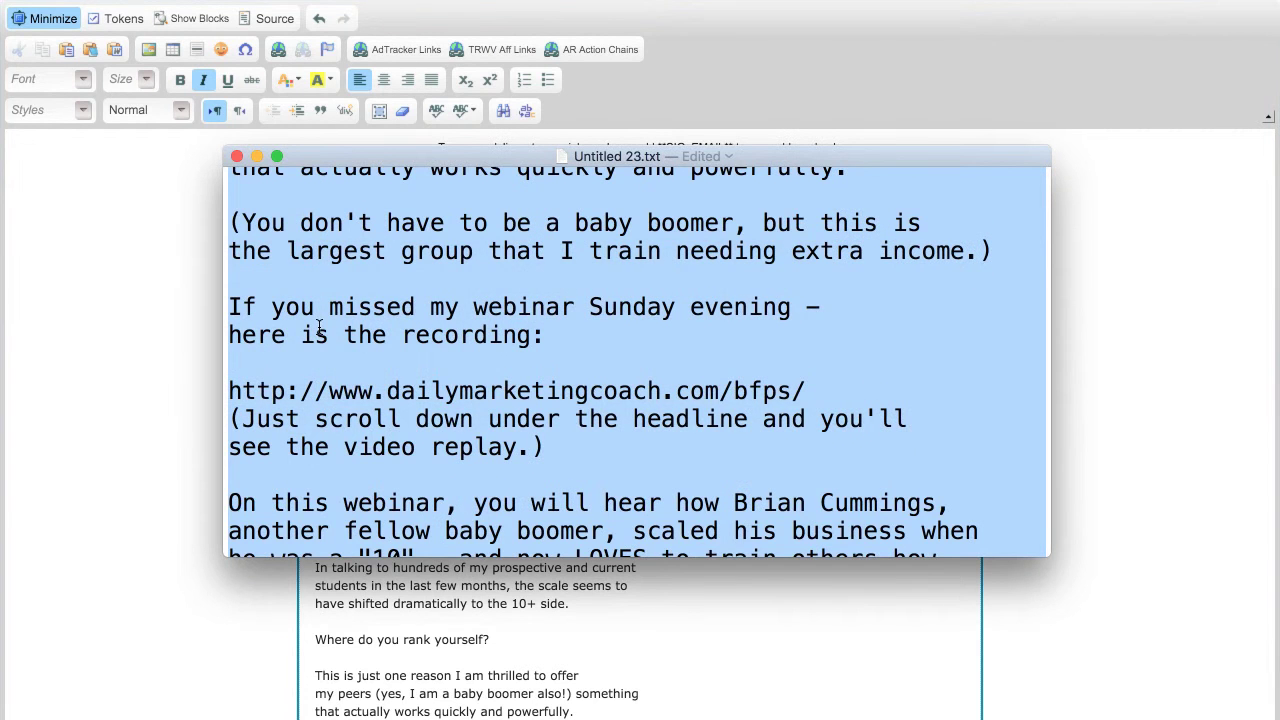
pyautogui.write('OK – On a Scale of 1 to 10?')
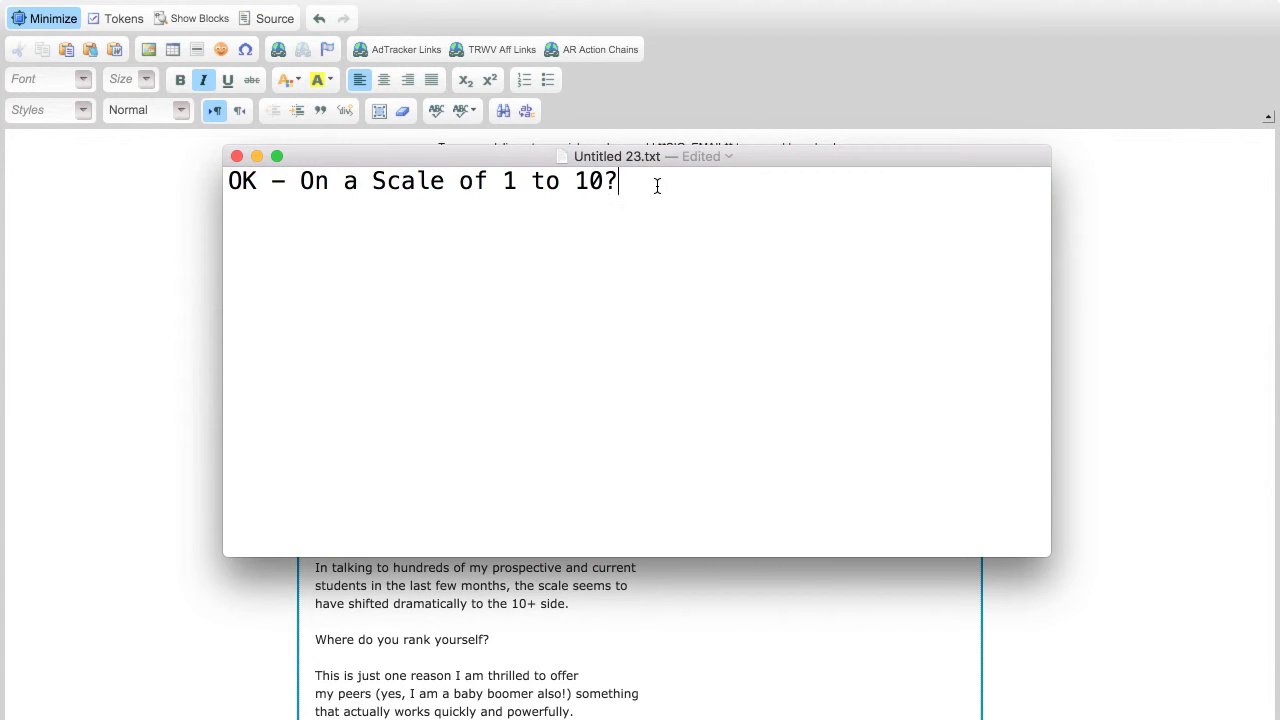
pyautogui.press('super+a')
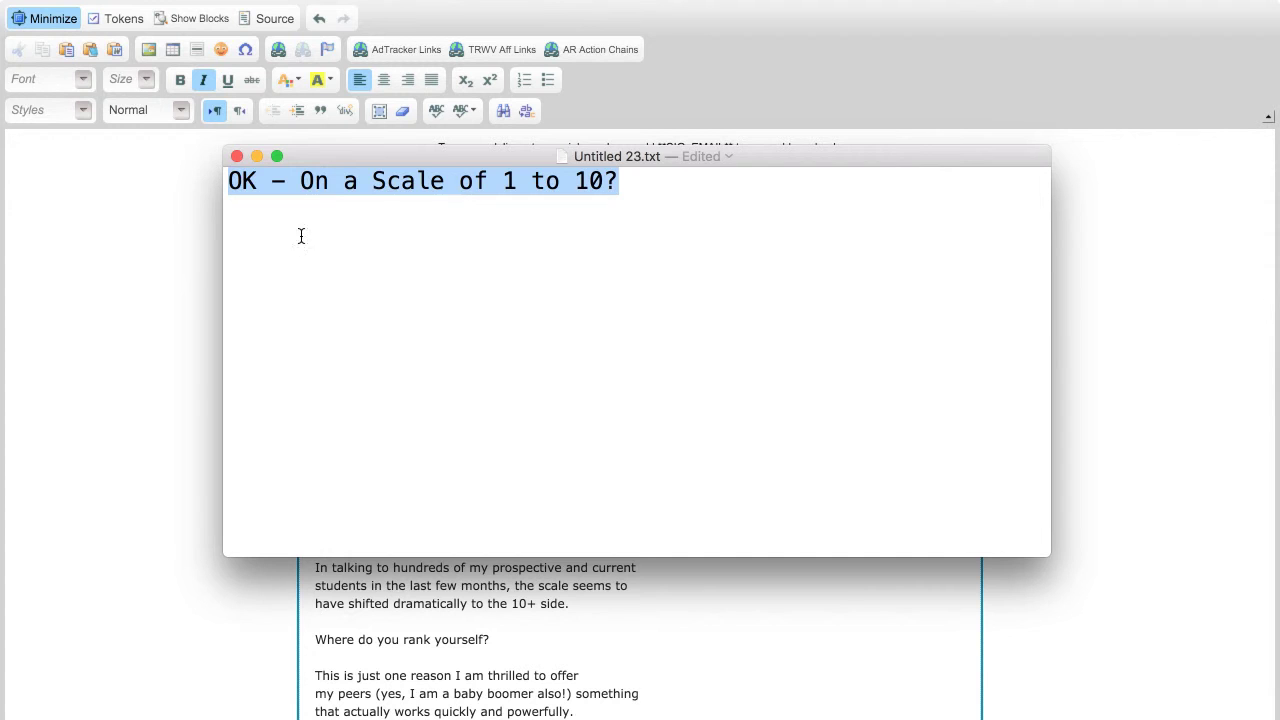
# - Back in the TrafficWave letter editor, replace the placeholder headline with "OK - On a Scale of 1 to 10?"
pyautogui.click(197, 280)
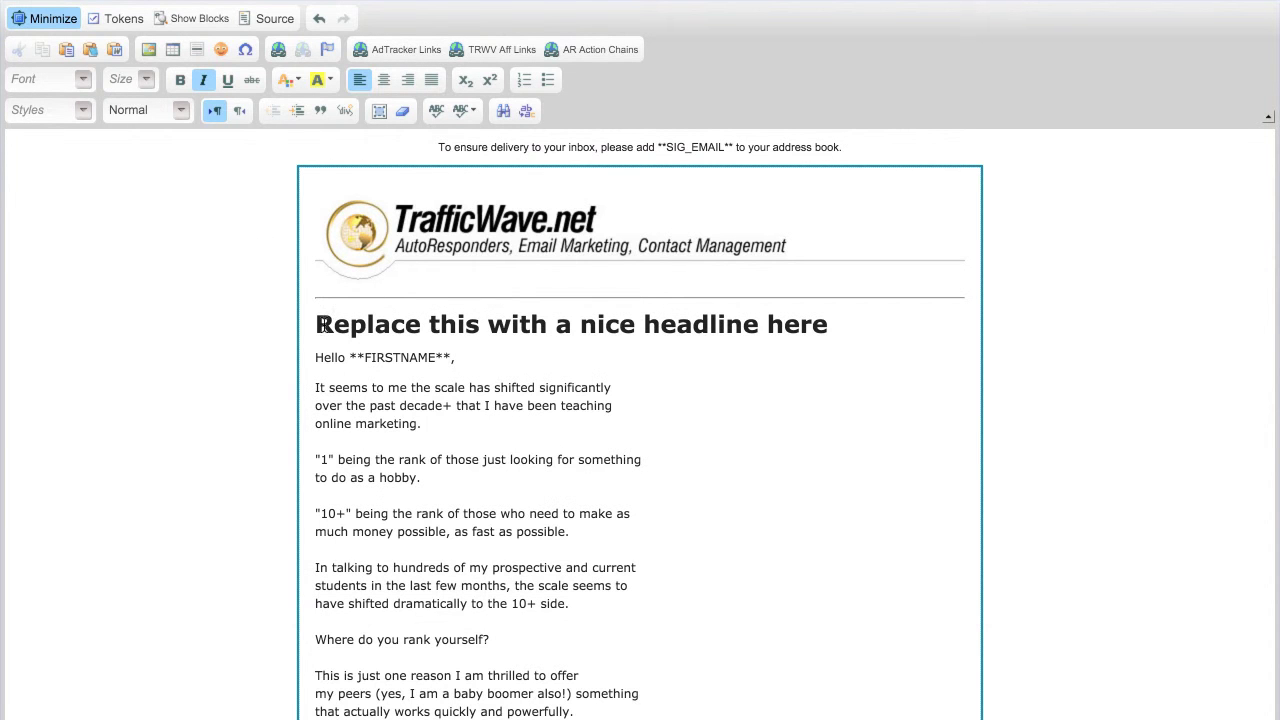
pyautogui.moveTo(316, 324); pyautogui.dragTo(830, 326)
pyautogui.hotkey('ctrl', 'v')
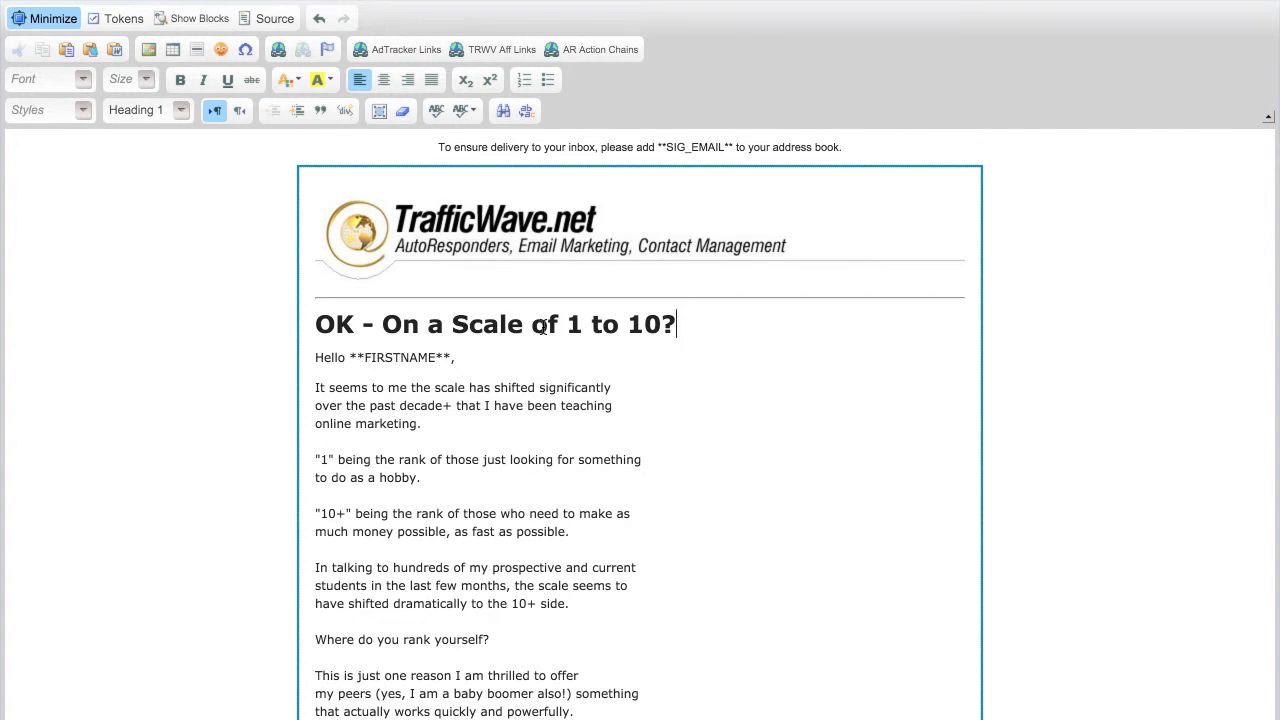
# - Restore the letter editor to normal size and add "OK - On a Scale of 1 to 10?" after **FIRSTNAME** in the subject line
pyautogui.press('super+Tab')
pyautogui.press('super+Tab')
pyautogui.click(50, 20)
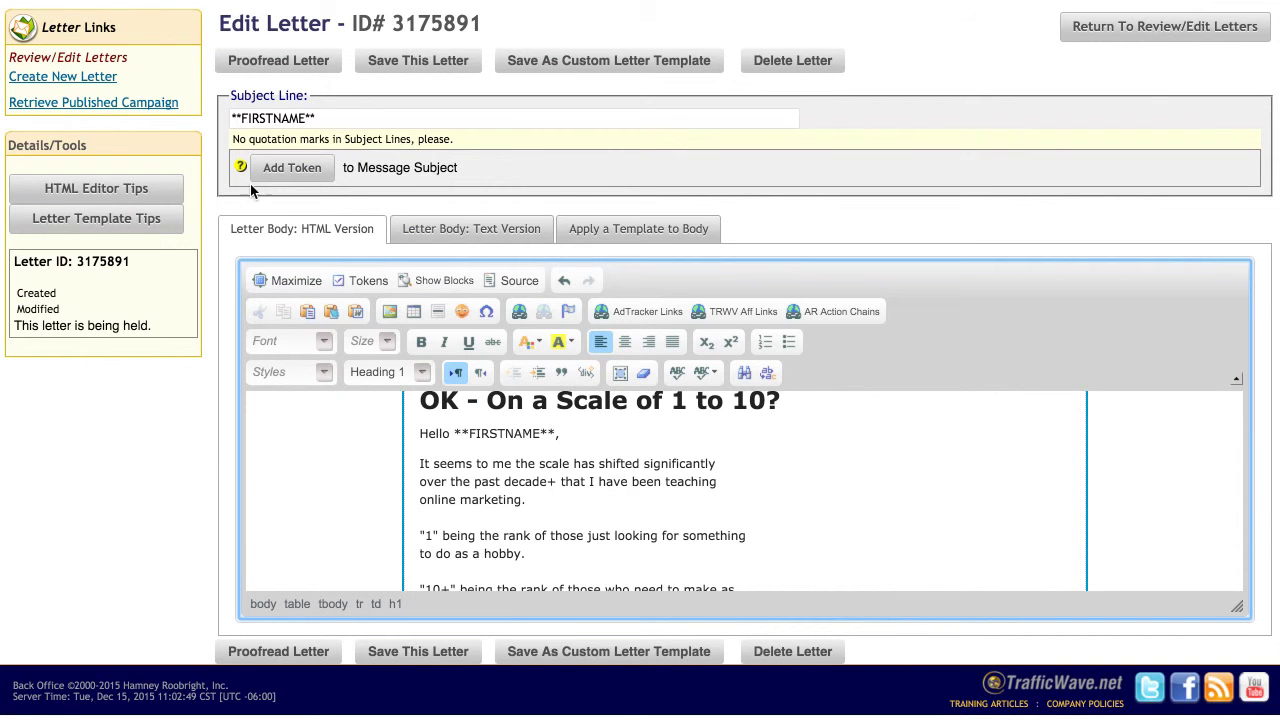
pyautogui.click(342, 118)
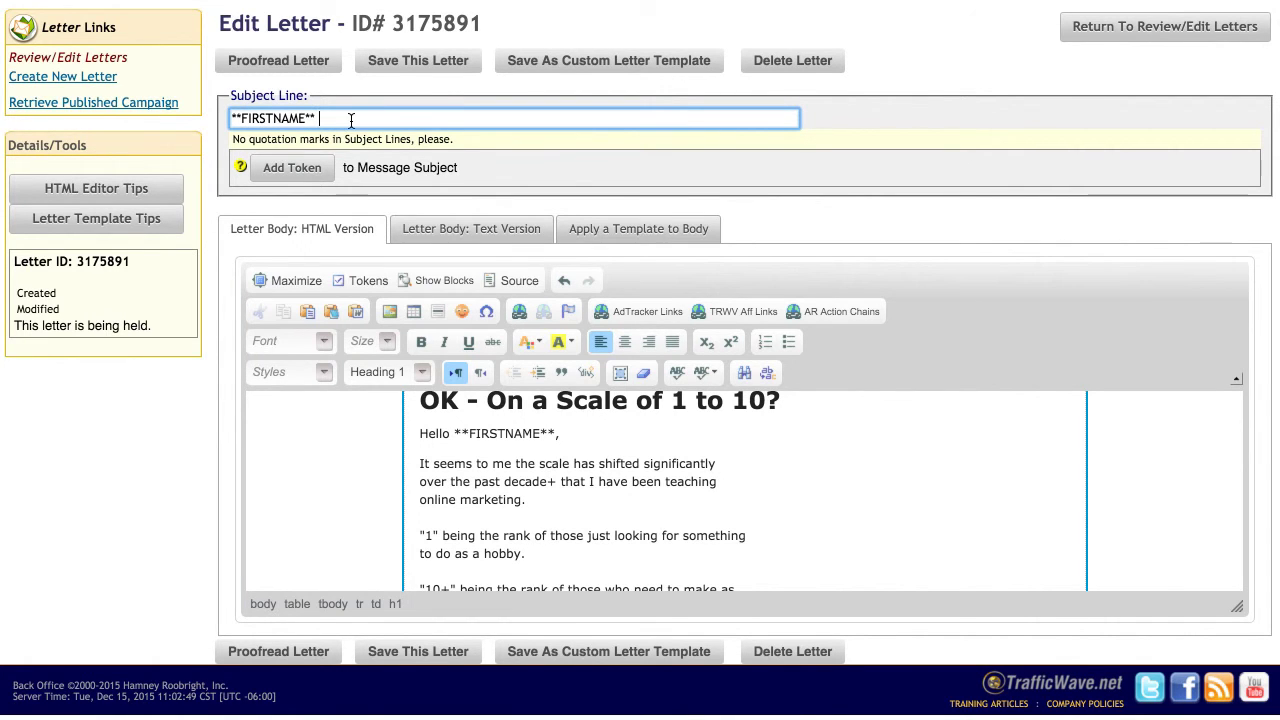
pyautogui.press('super+v')
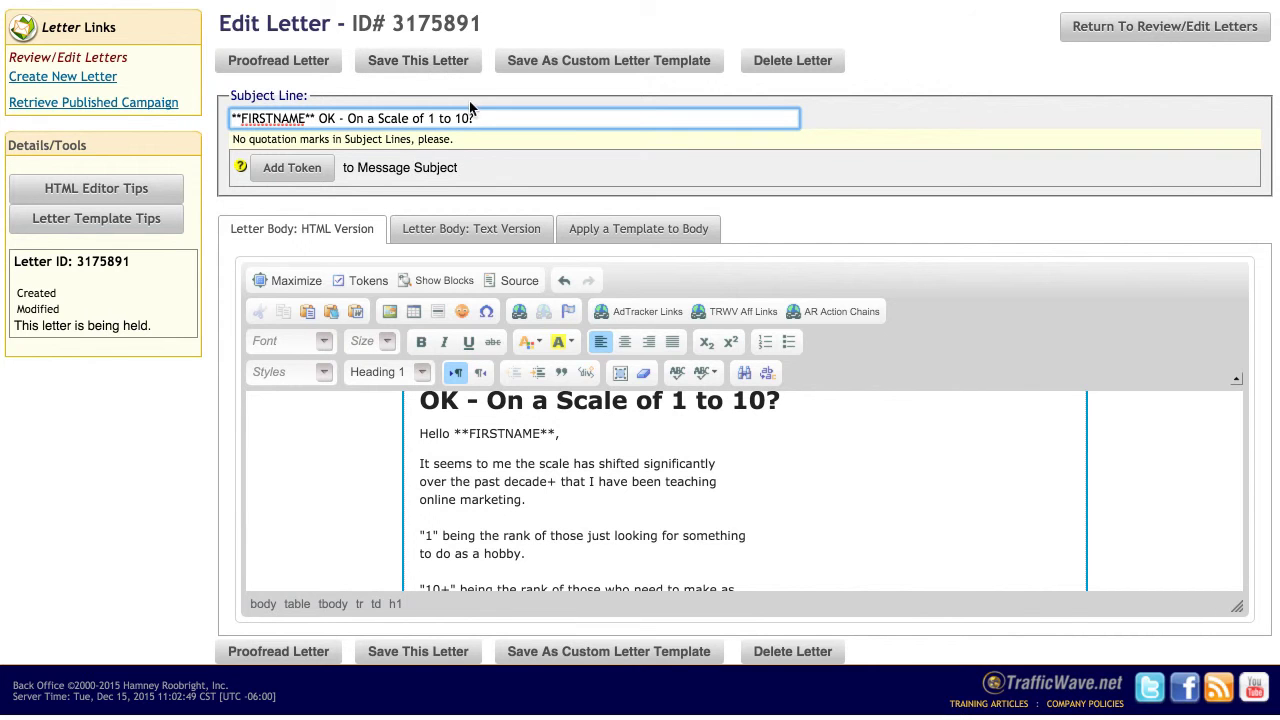
# - Open the proofread copy of the letter with its tokens highlighted and check them from the subject to the closing paragraphs
pyautogui.click(287, 60)
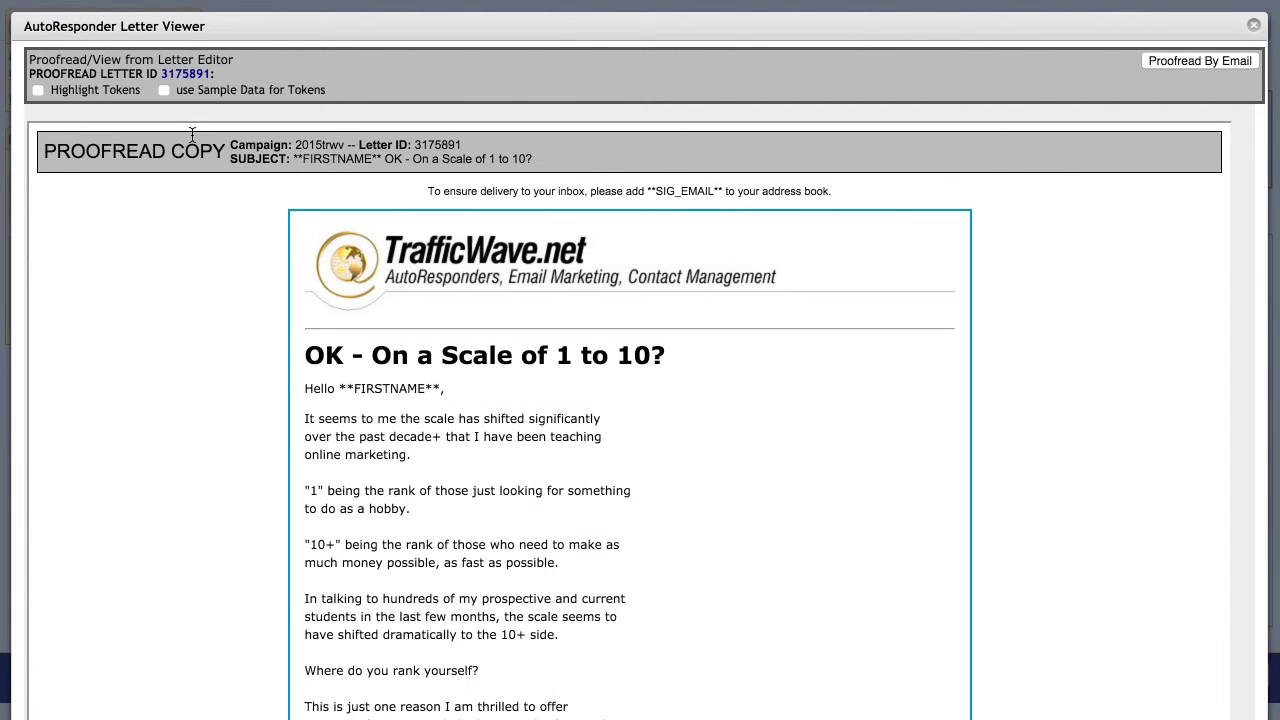
pyautogui.click(38, 90)
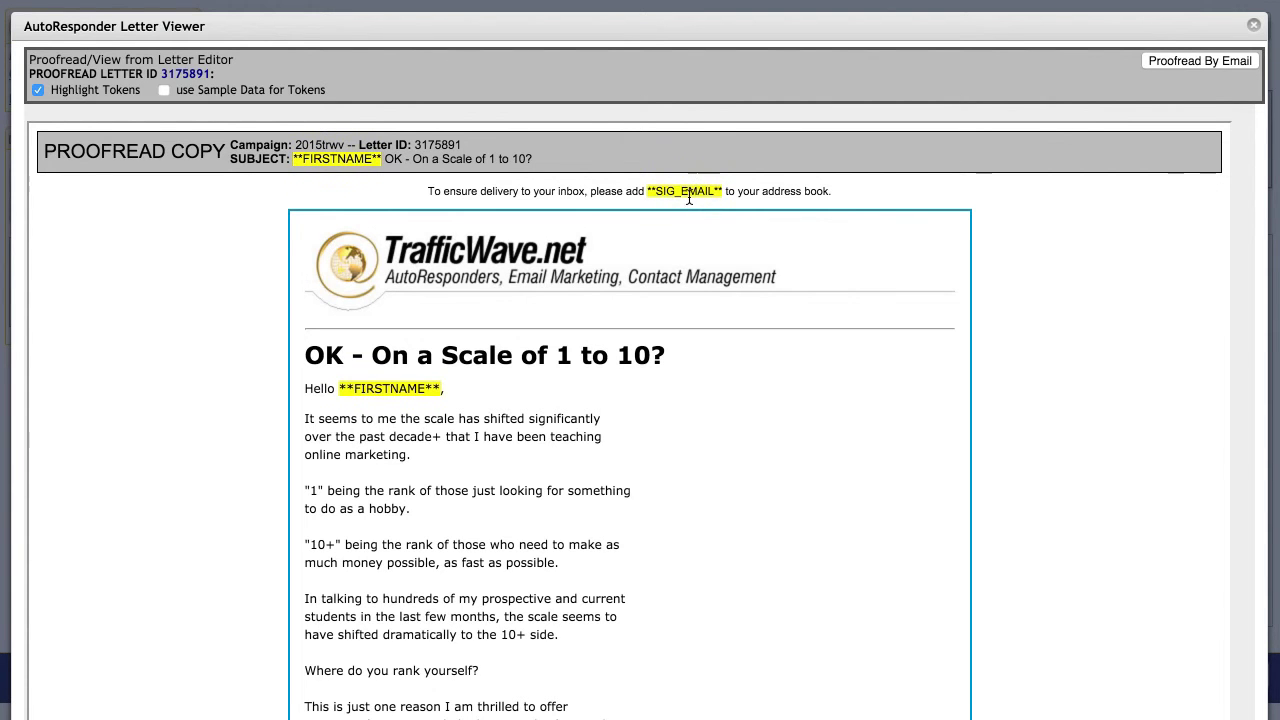
pyautogui.scroll(-6, 586, 380)
pyautogui.scroll(-15, 588, 385)
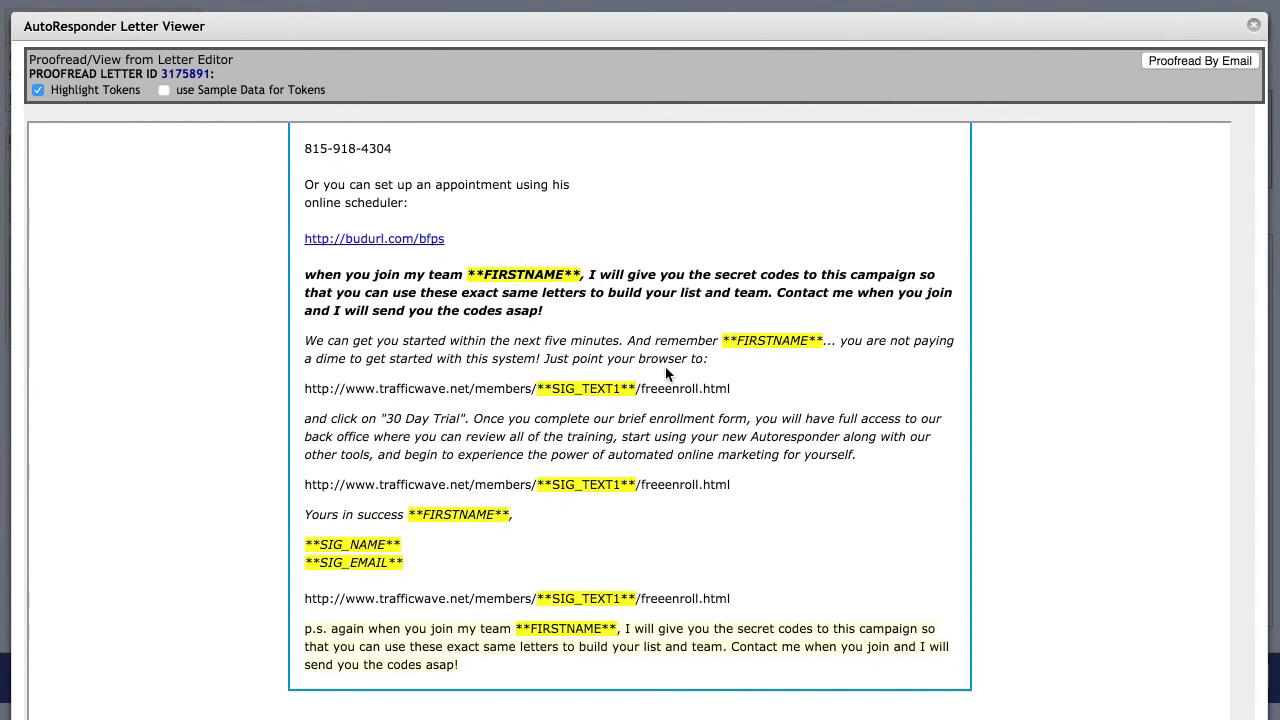
pyautogui.scroll(5, 667, 373)
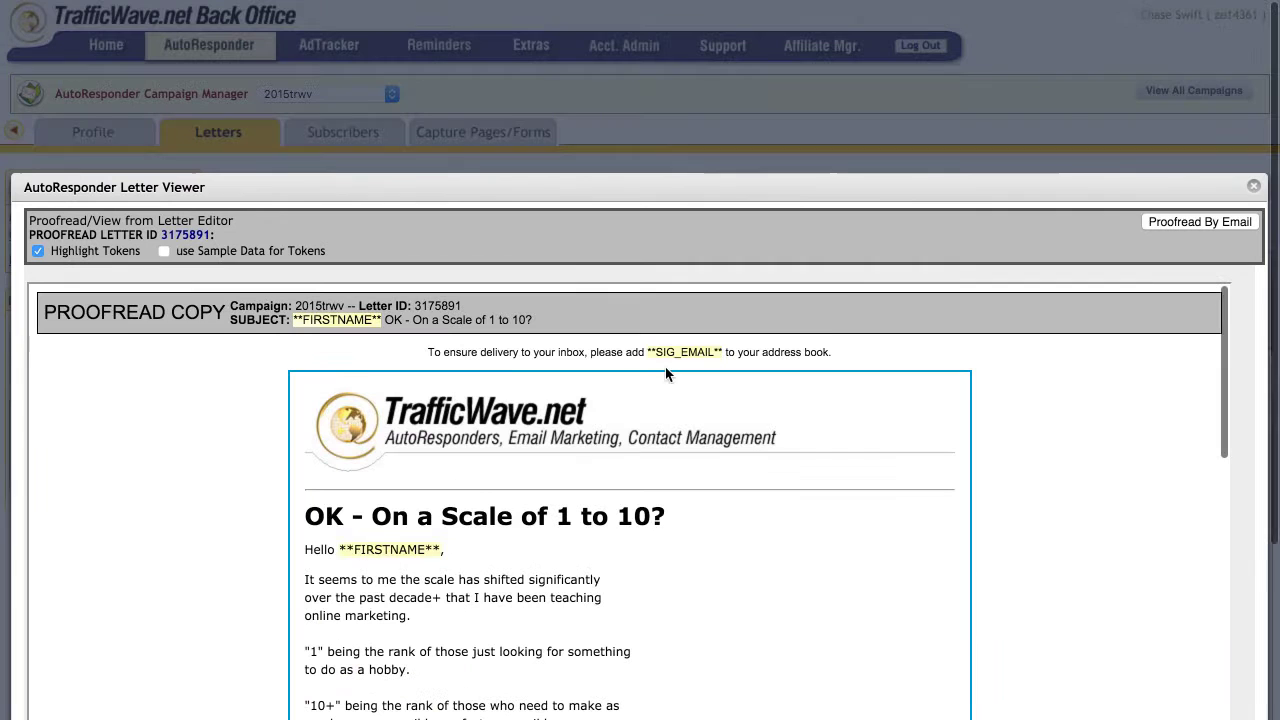
# - Show sample data for the tokens and check the subject, the address-book line and the greeting in the proofread copy
pyautogui.click(162, 251)
pyautogui.scroll(-3, 389, 364)
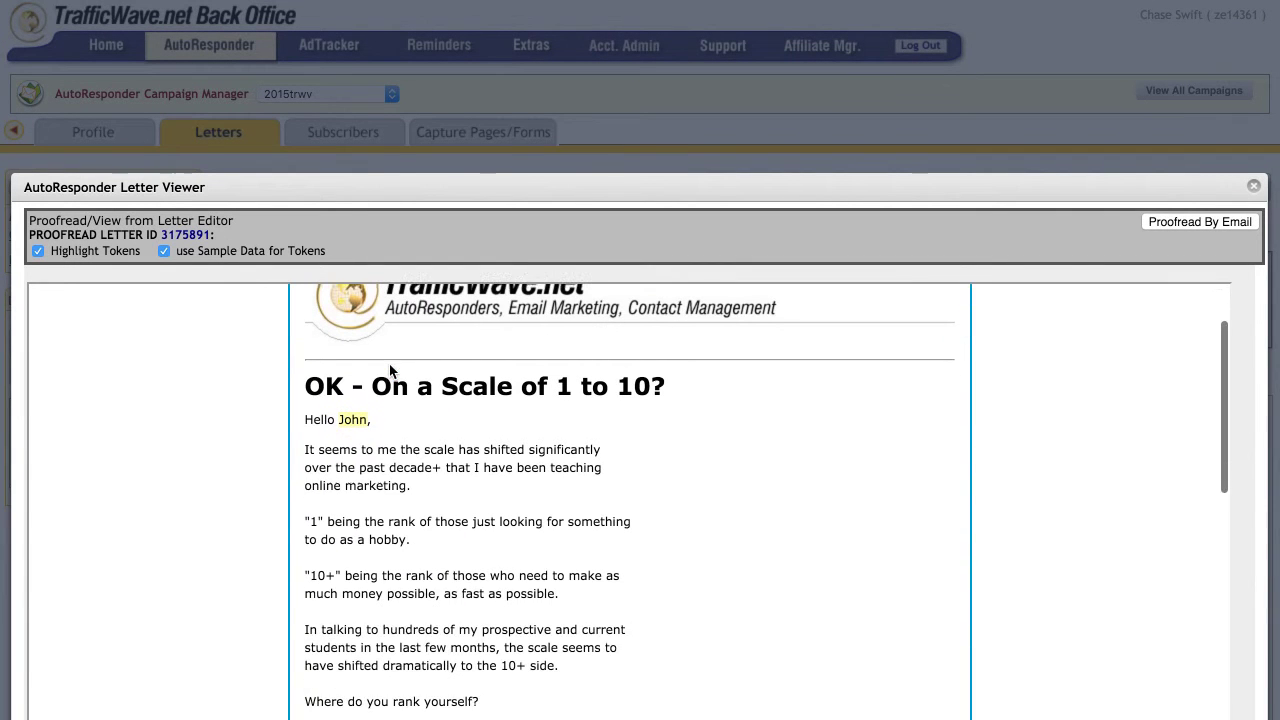
pyautogui.scroll(1, 389, 364)
pyautogui.scroll(2, 389, 364)
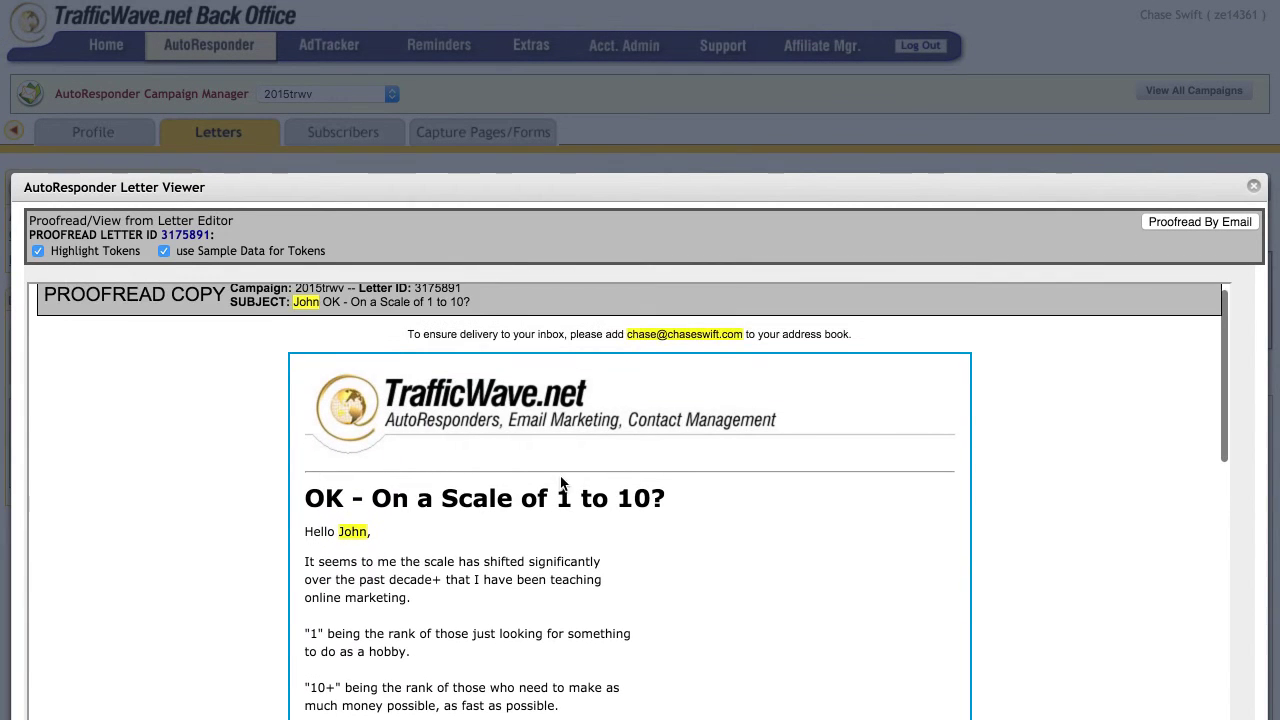
pyautogui.scroll(-2, 981, 176)
pyautogui.scroll(-3, 981, 175)
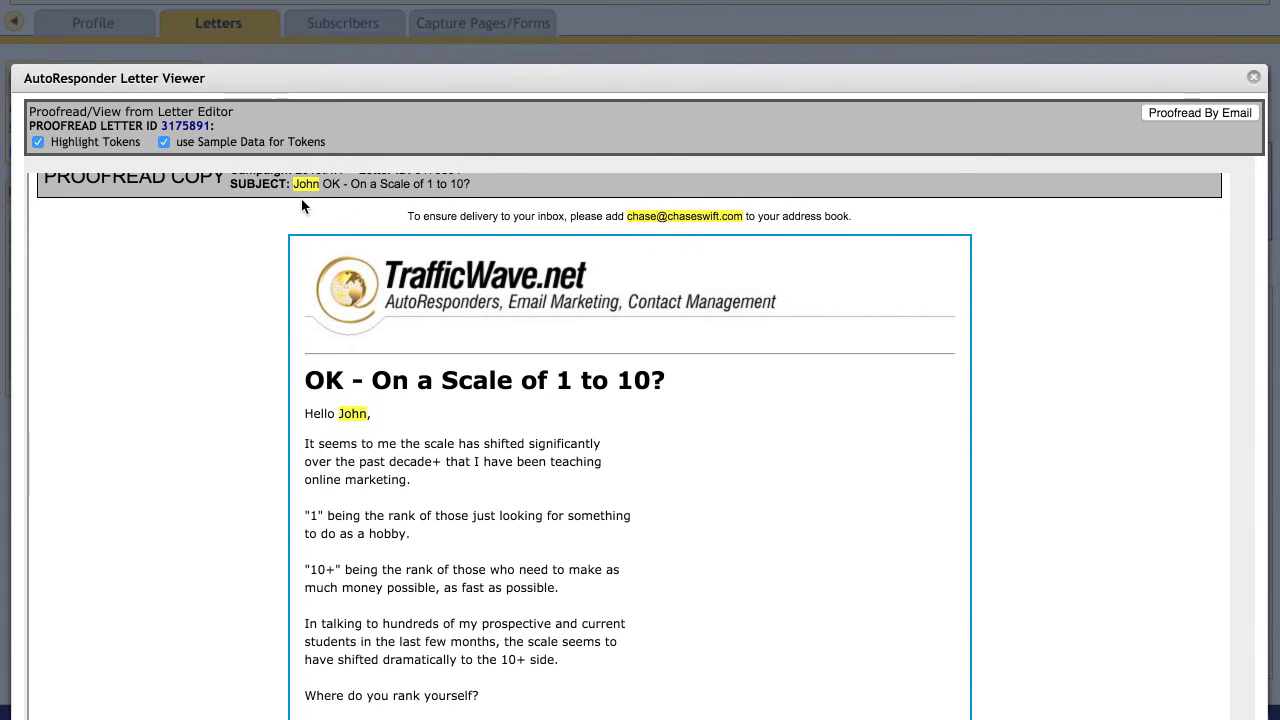
pyautogui.scroll(1, 300, 199)
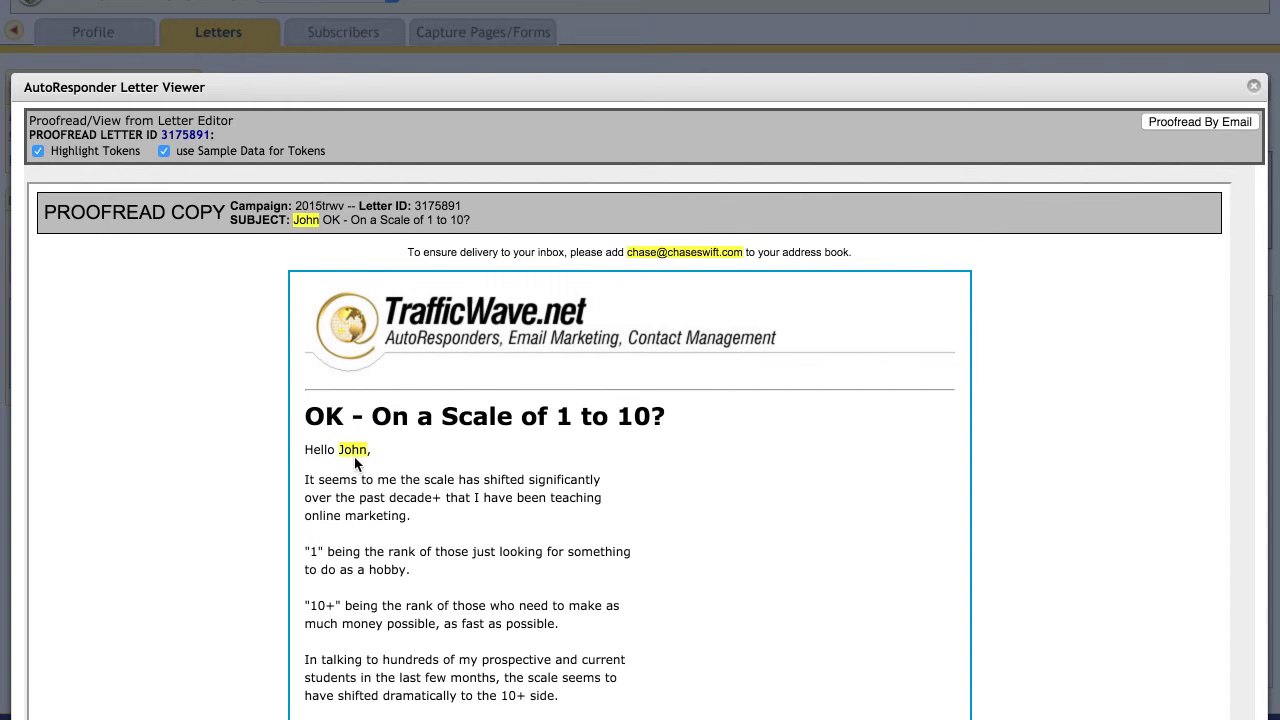
pyautogui.scroll(-5, 448, 483)
pyautogui.scroll(-2, 448, 483)
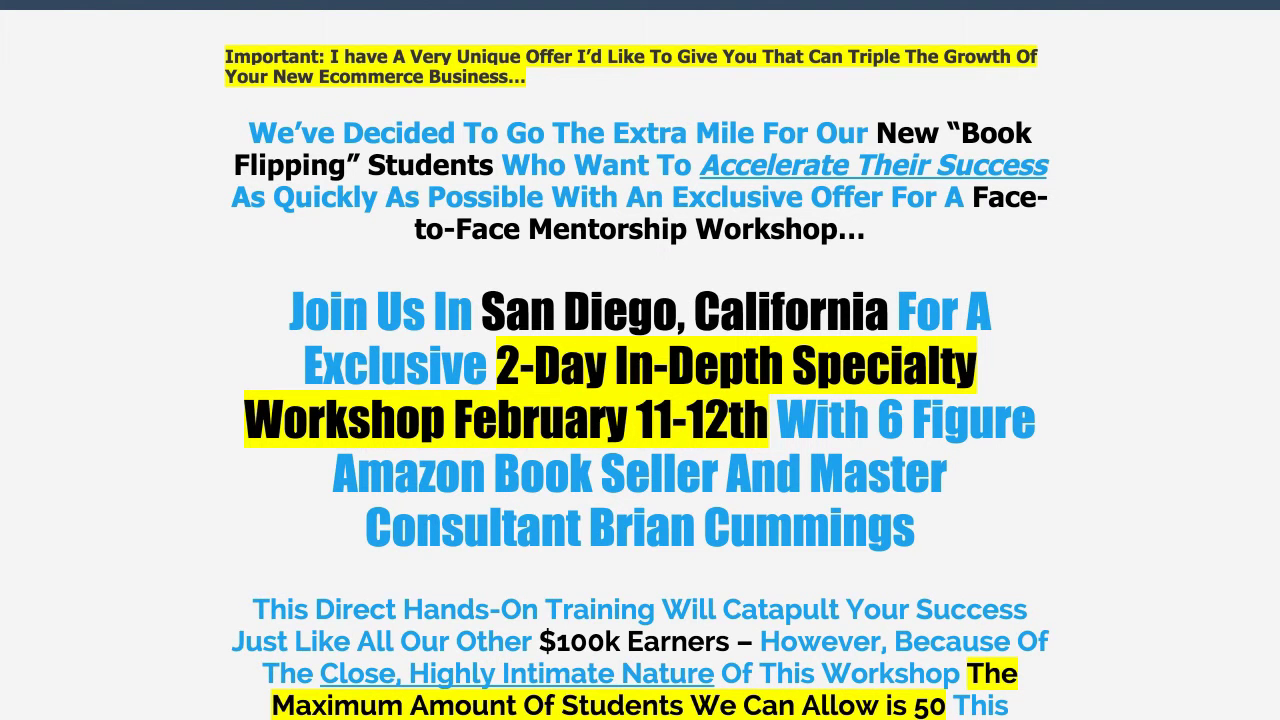
pyautogui.press('super+w')
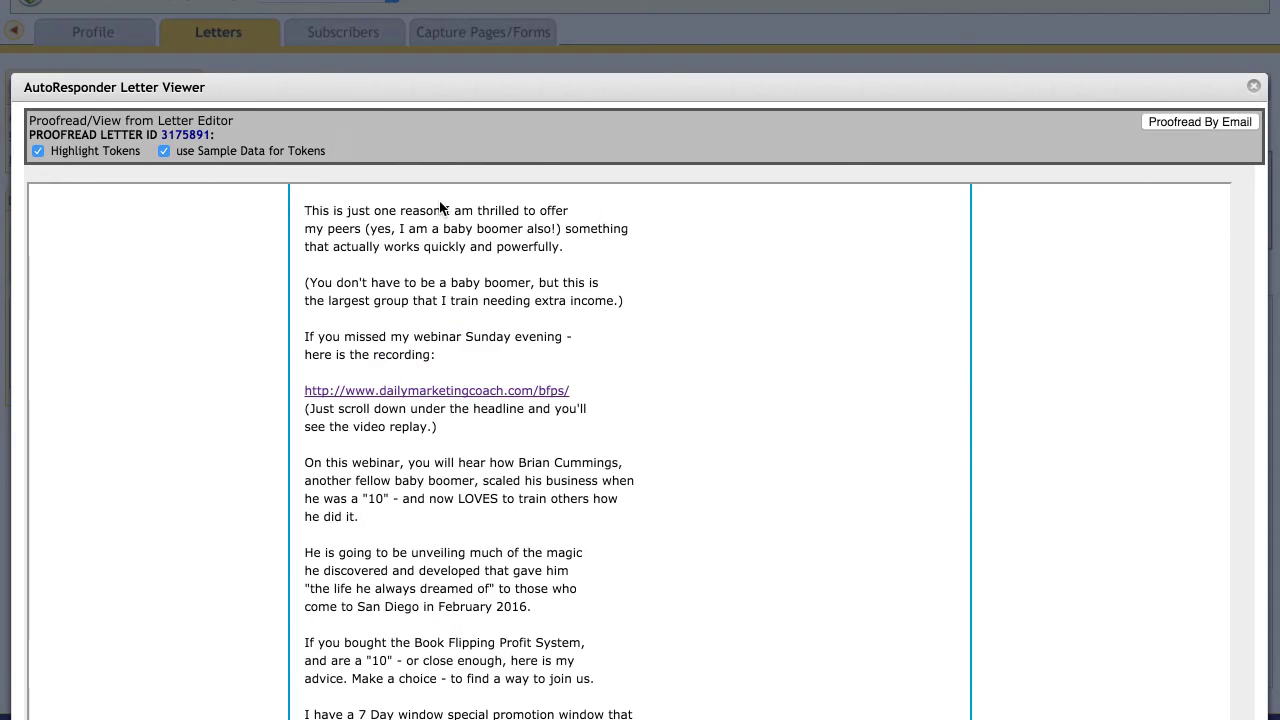
# - Proofread the rest of the letter with sample data, down to the signature and sender footer, and close the letter viewer
pyautogui.scroll(-10, 526, 428)
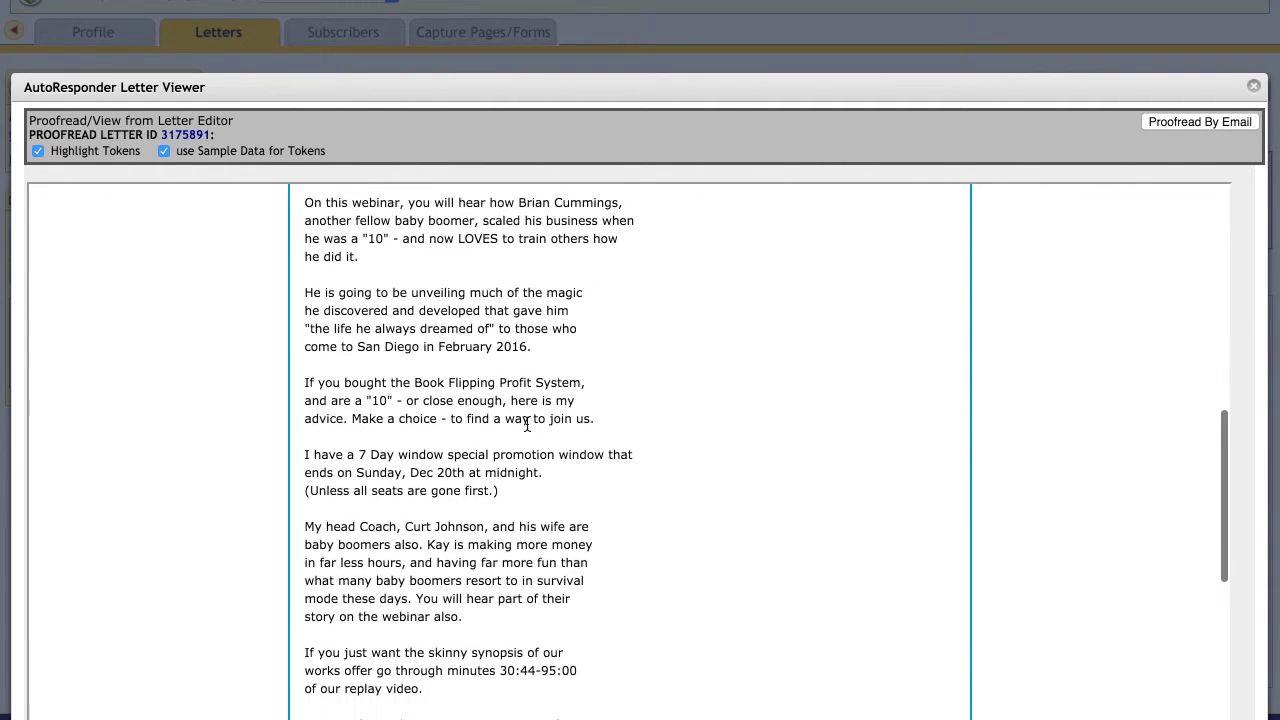
pyautogui.scroll(-7, 527, 424)
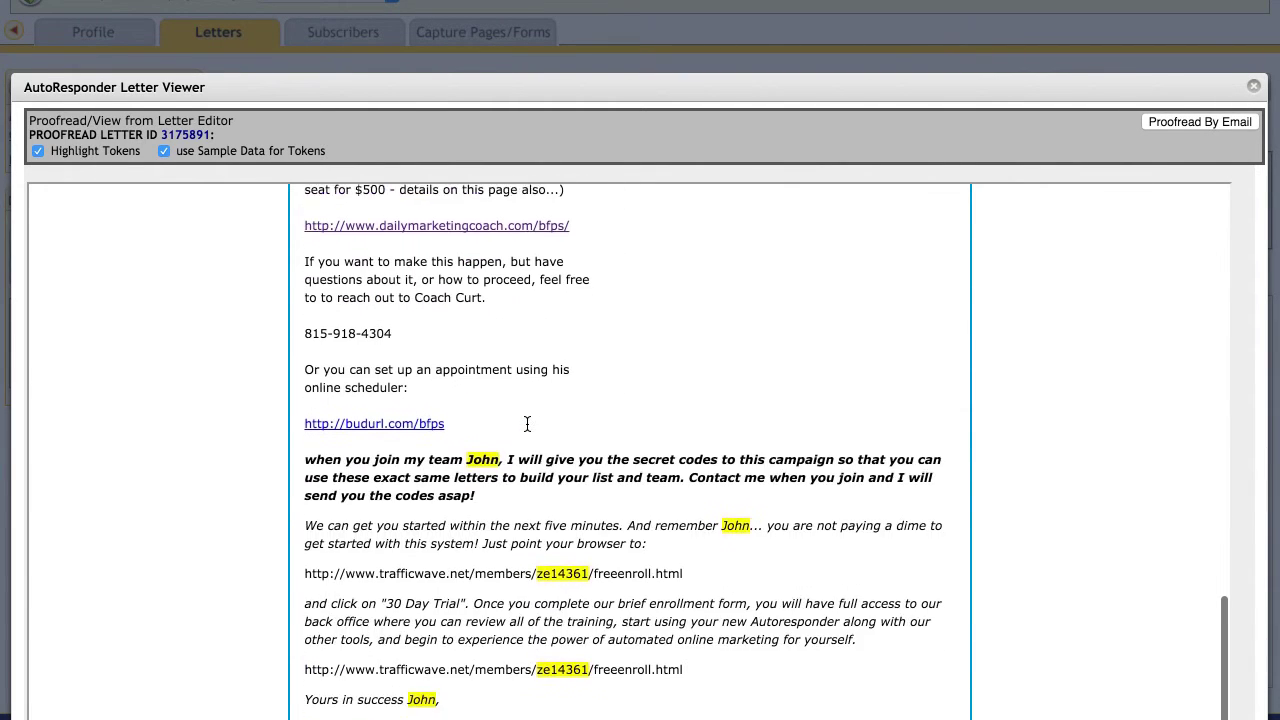
pyautogui.scroll(-3, 527, 424)
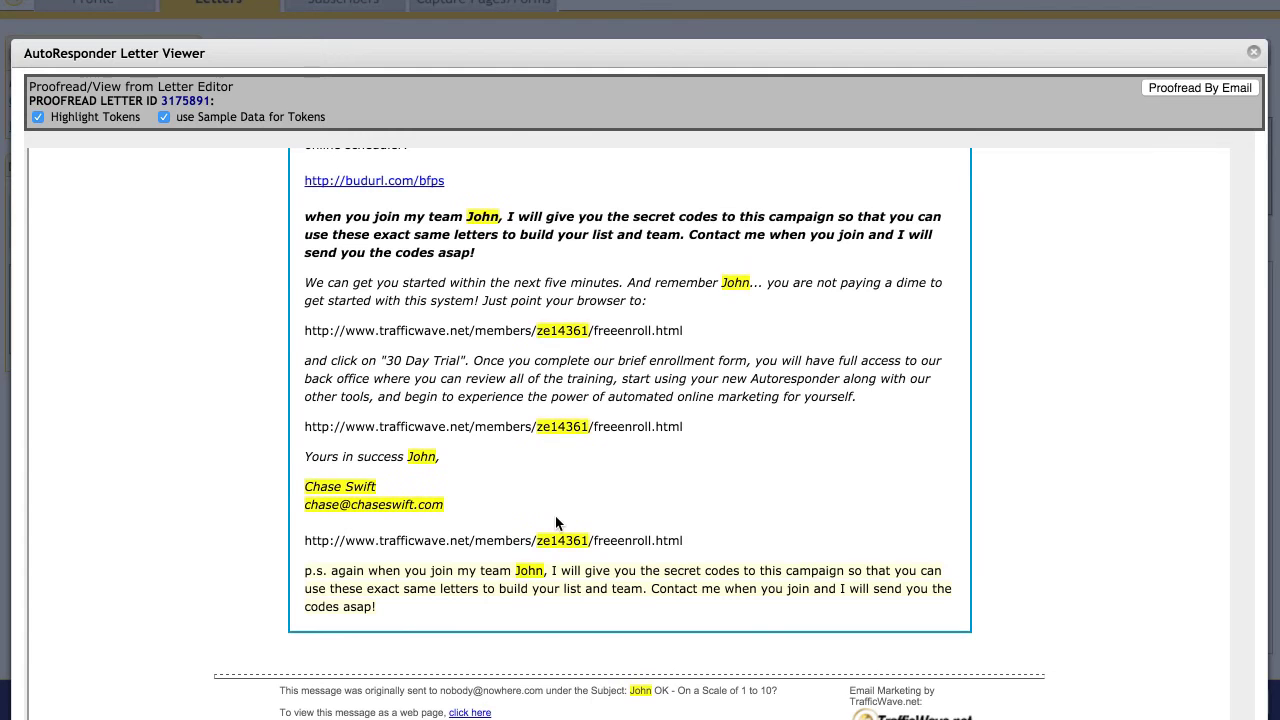
pyautogui.scroll(-4, 556, 521)
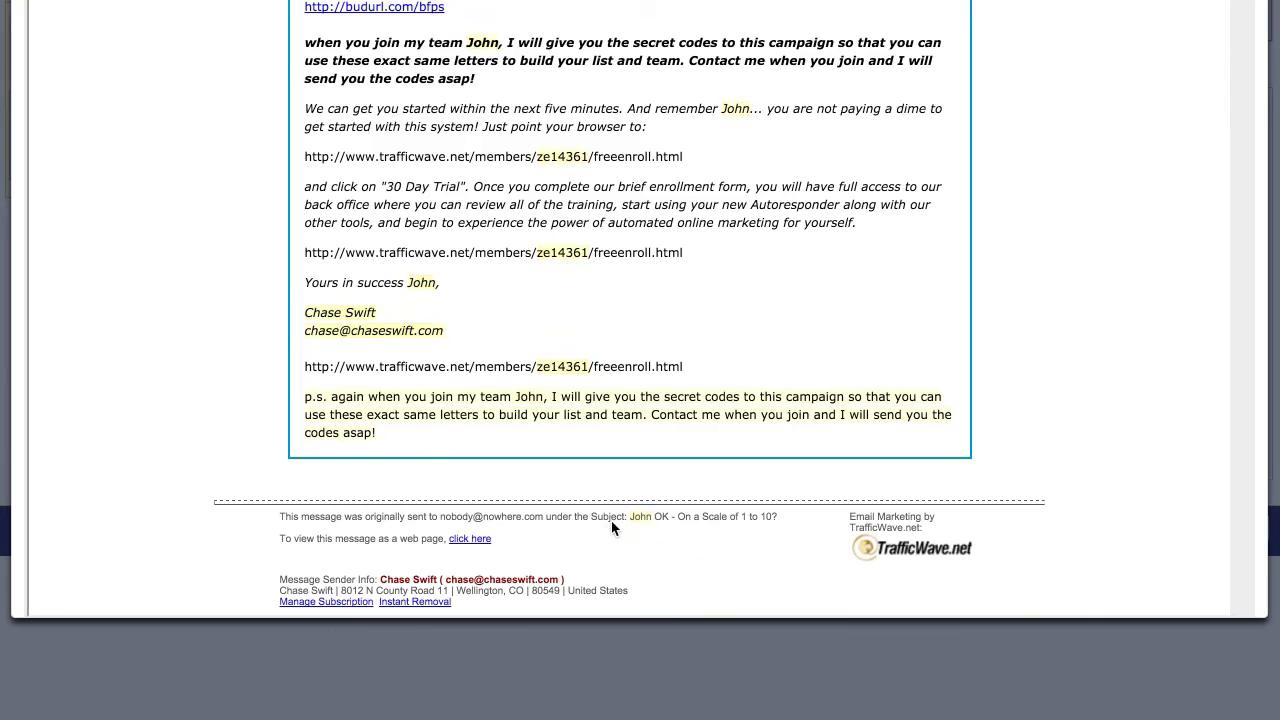
pyautogui.scroll(6, 611, 520)
pyautogui.scroll(15, 611, 520)
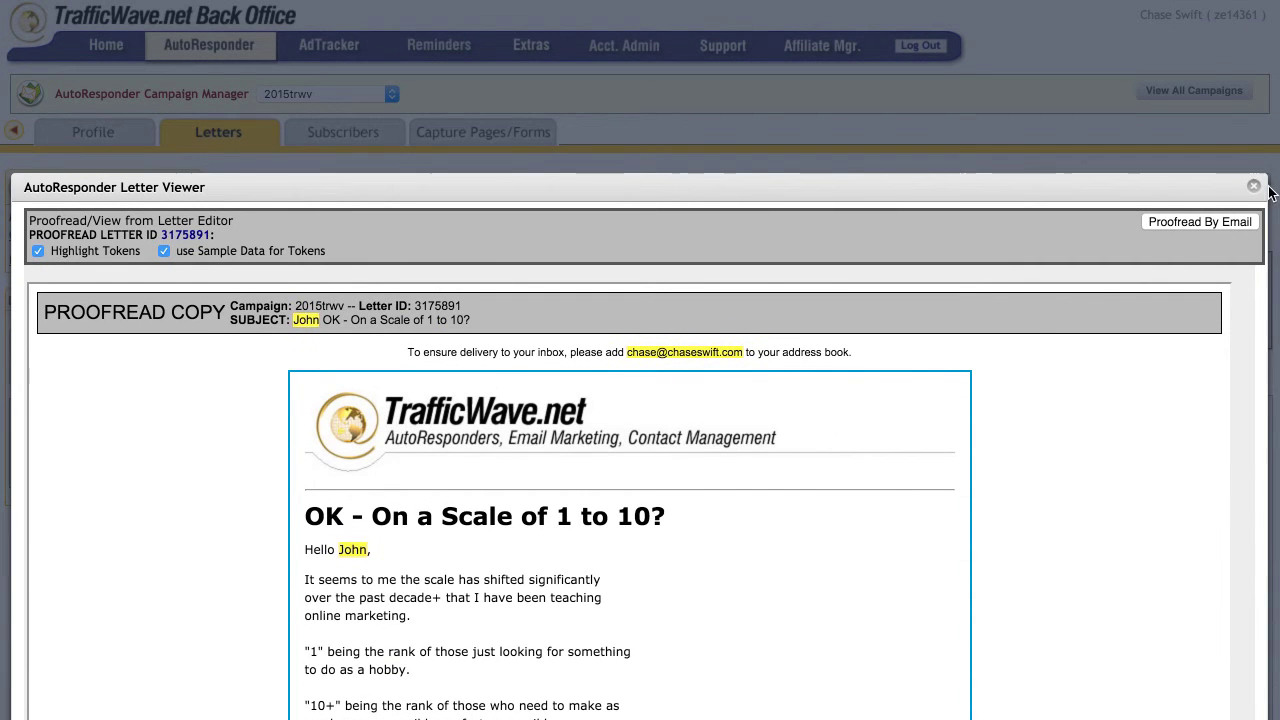
pyautogui.click(1254, 191)
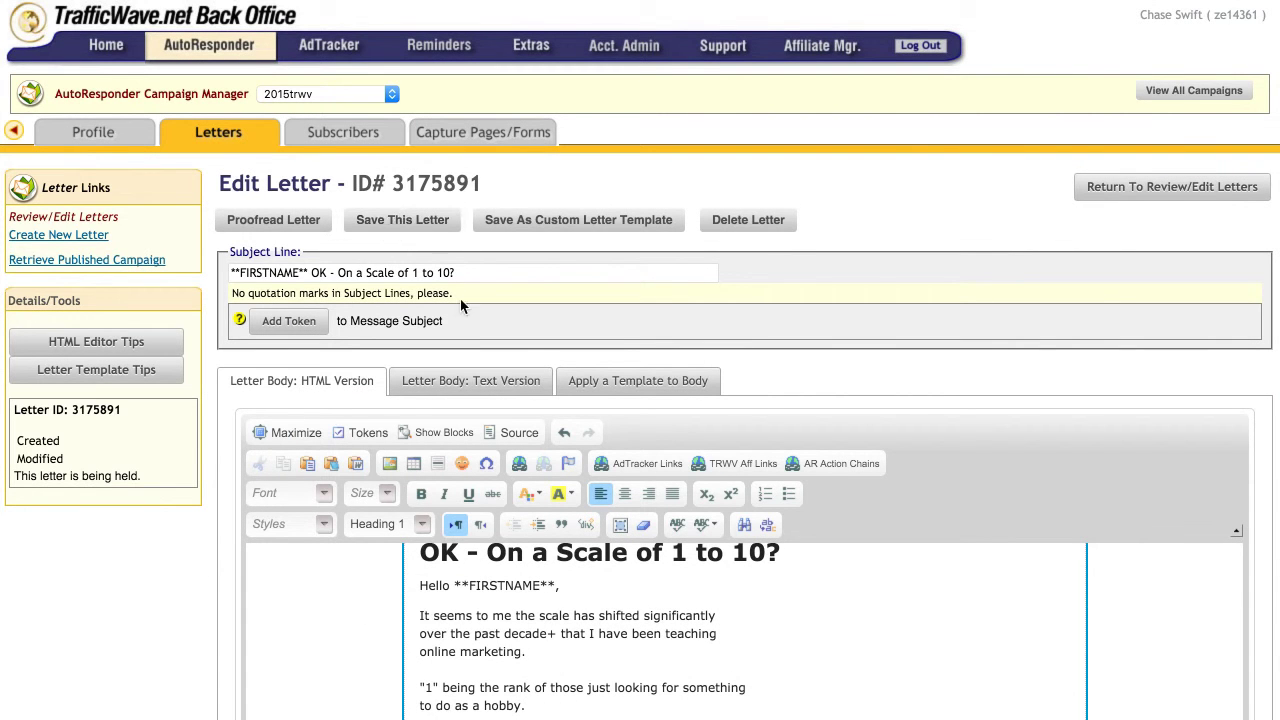
pyautogui.scroll(-3, 528, 355)
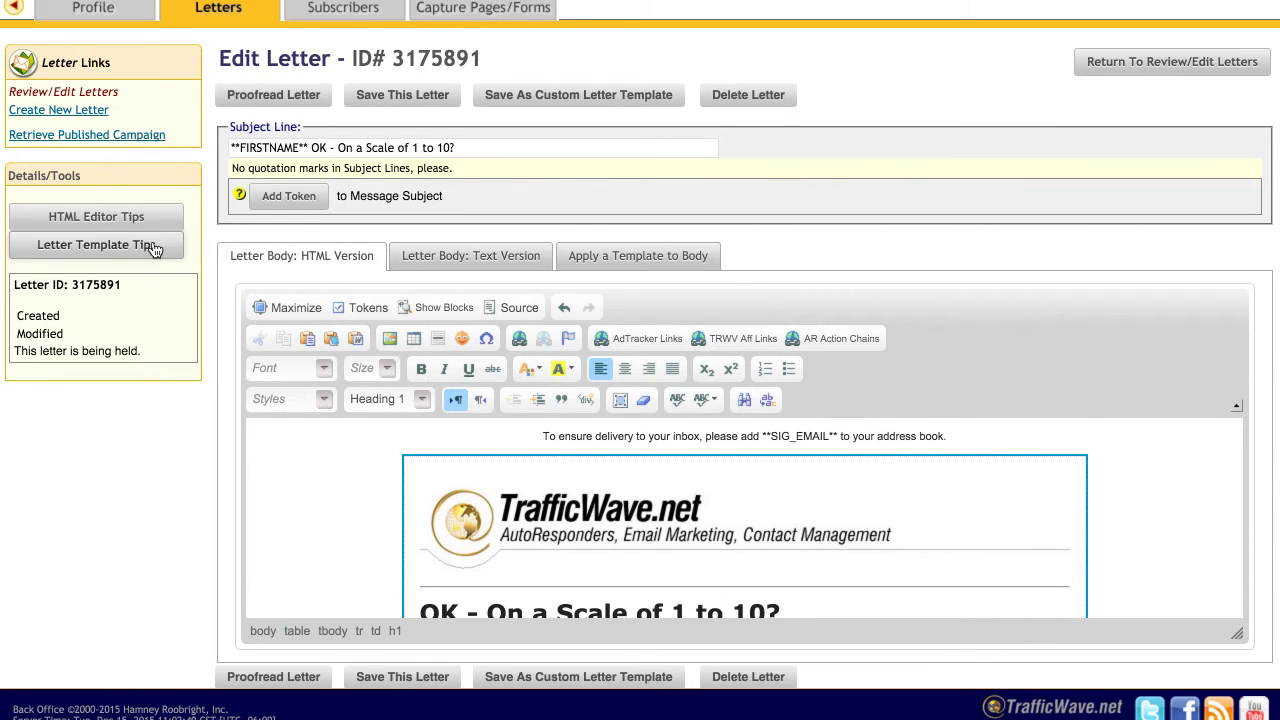
pyautogui.scroll(3, 152, 250)
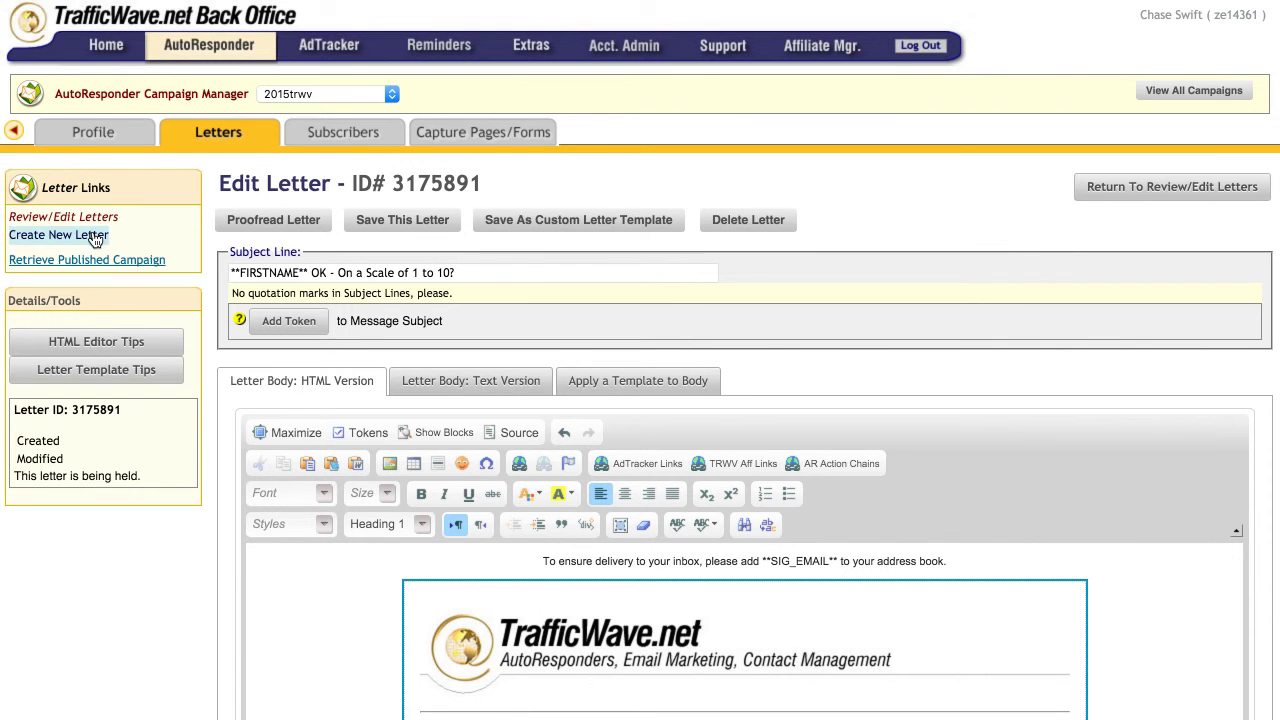
# - Open the campaign's letter list and review the day delays of the automated follow-up letters and the stored held letters
pyautogui.moveTo(220, 145)
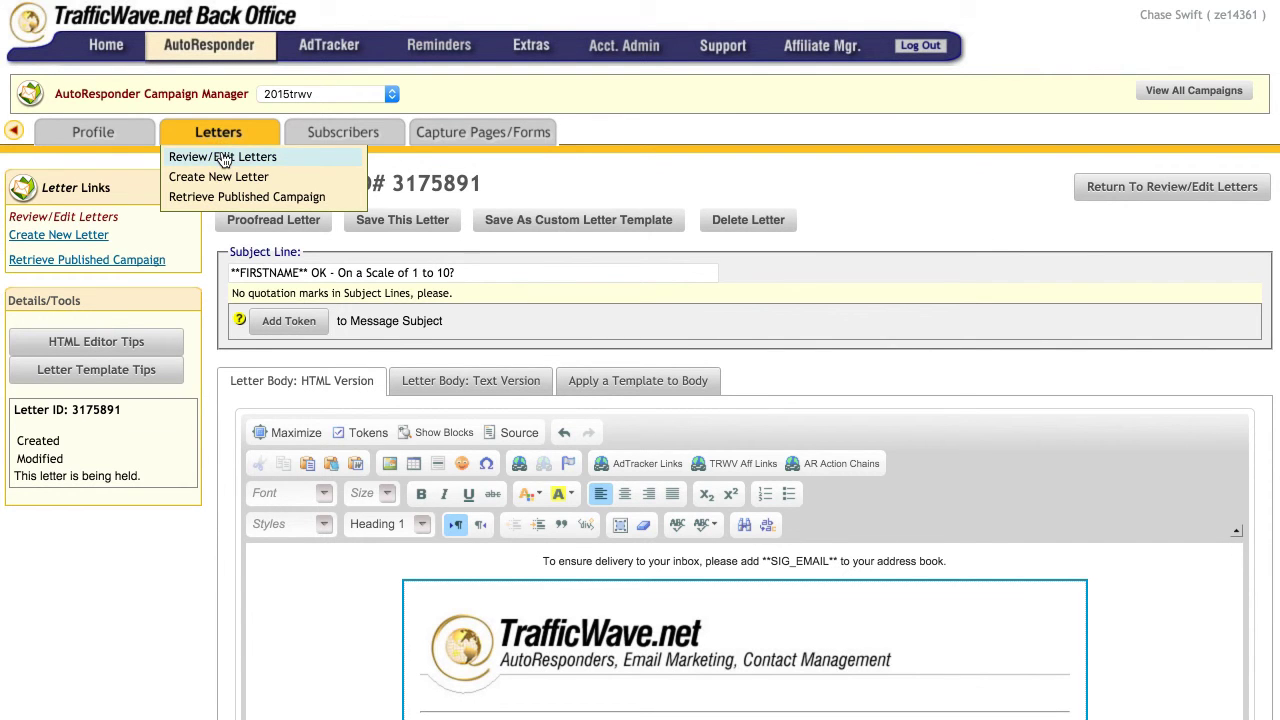
pyautogui.click(222, 161)
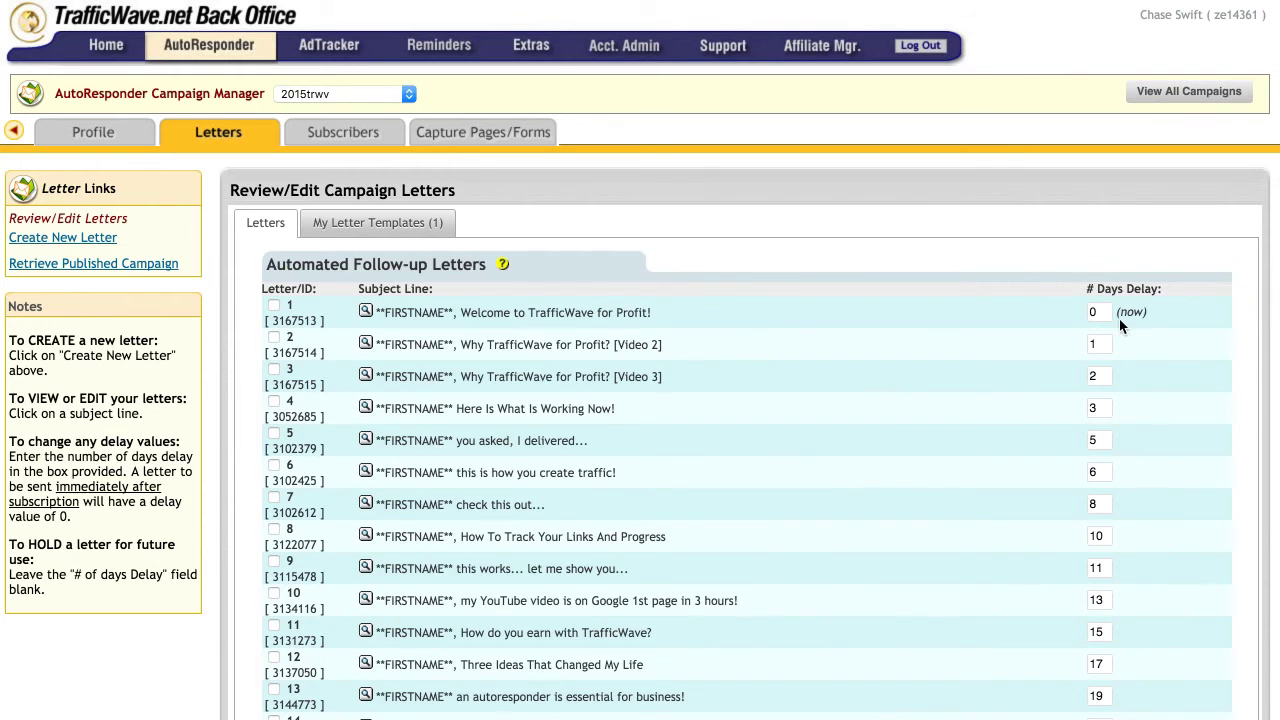
pyautogui.scroll(-5, 1095, 522)
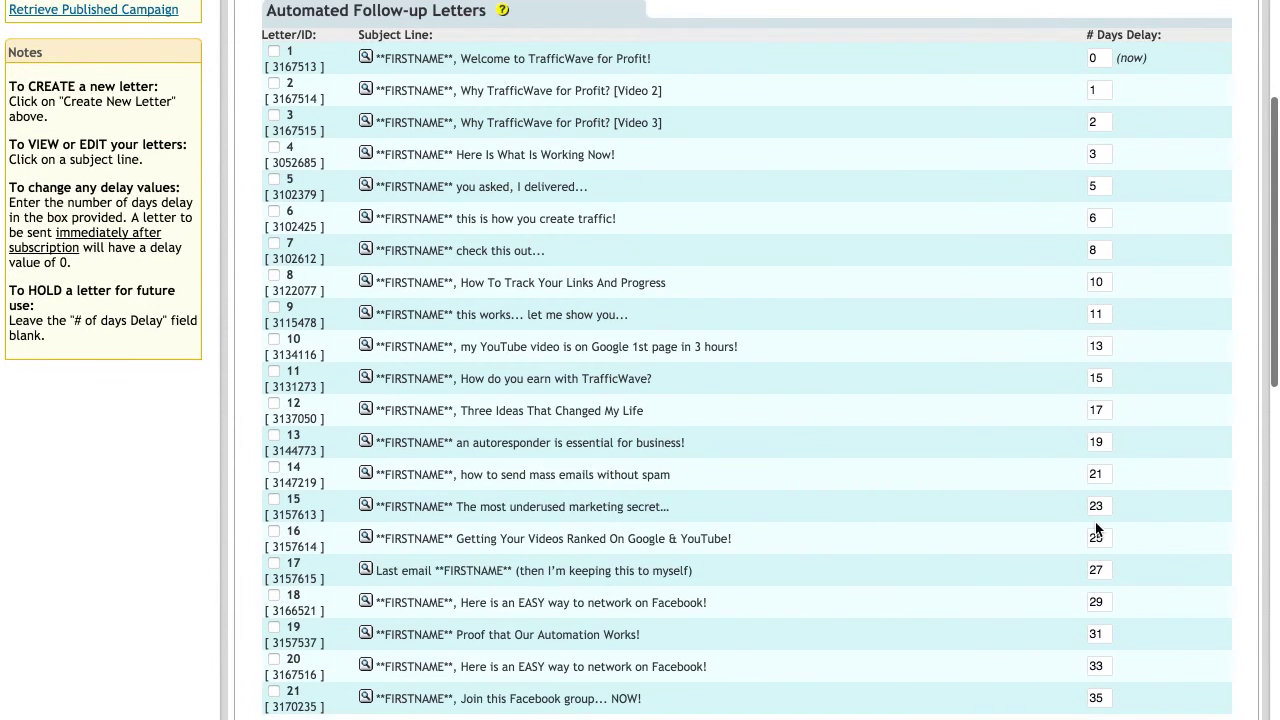
pyautogui.scroll(-2, 1095, 521)
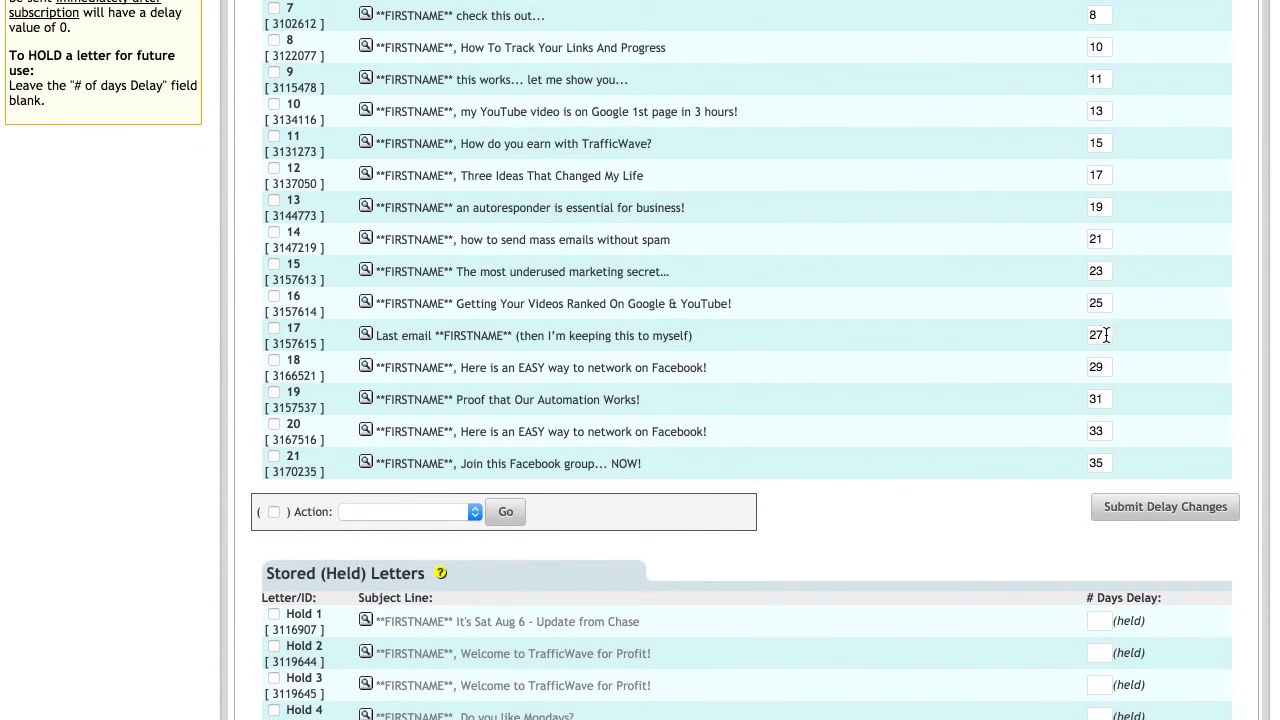
pyautogui.scroll(-5, 1097, 340)
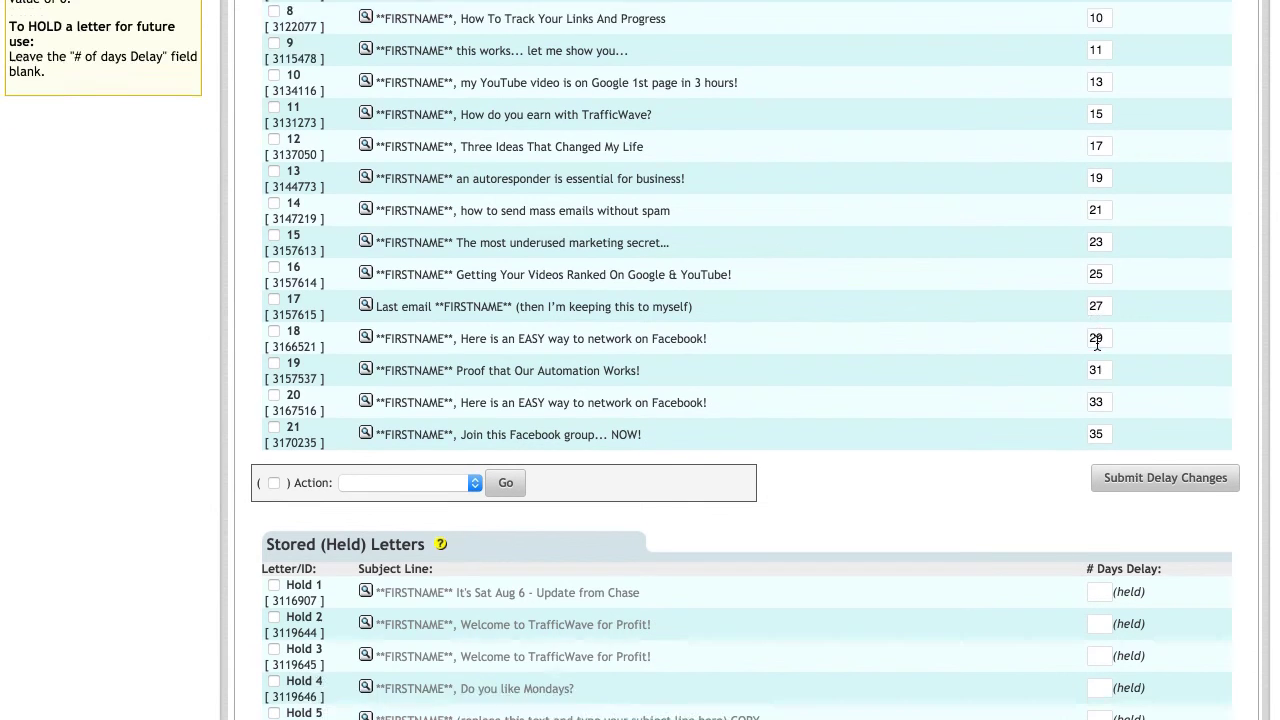
pyautogui.scroll(-3, 1089, 455)
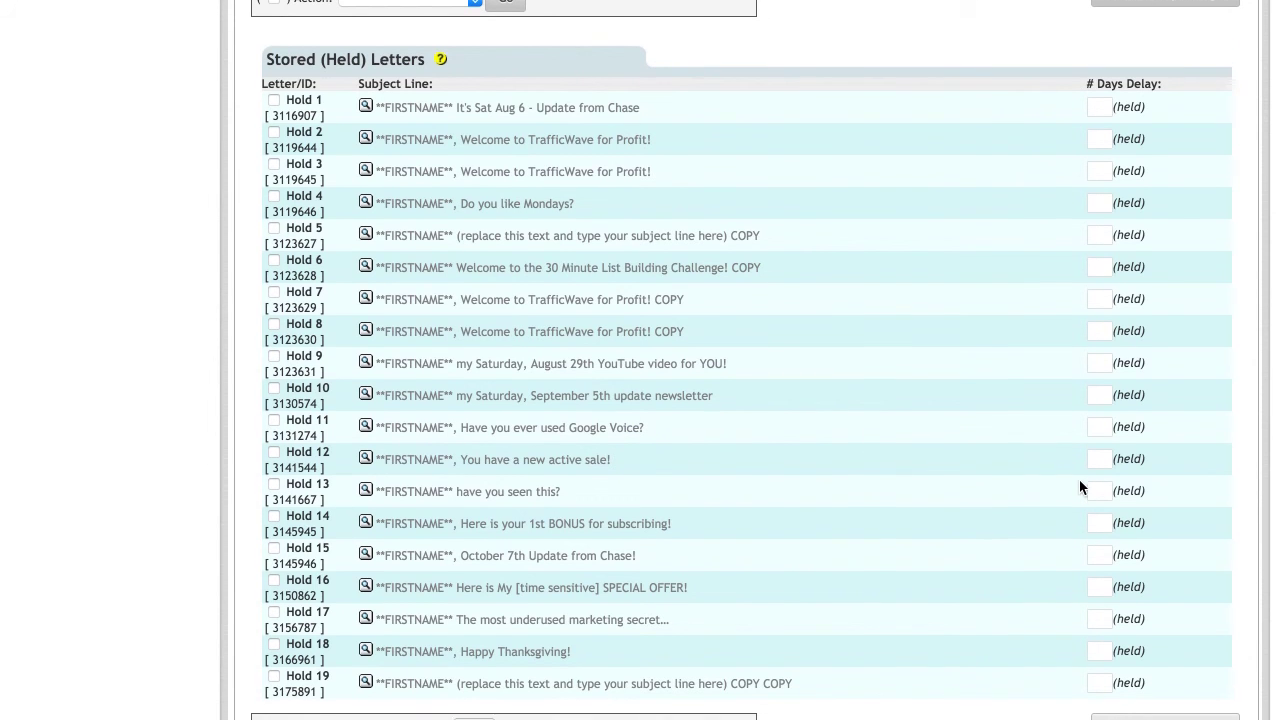
pyautogui.scroll(-2, 1079, 479)
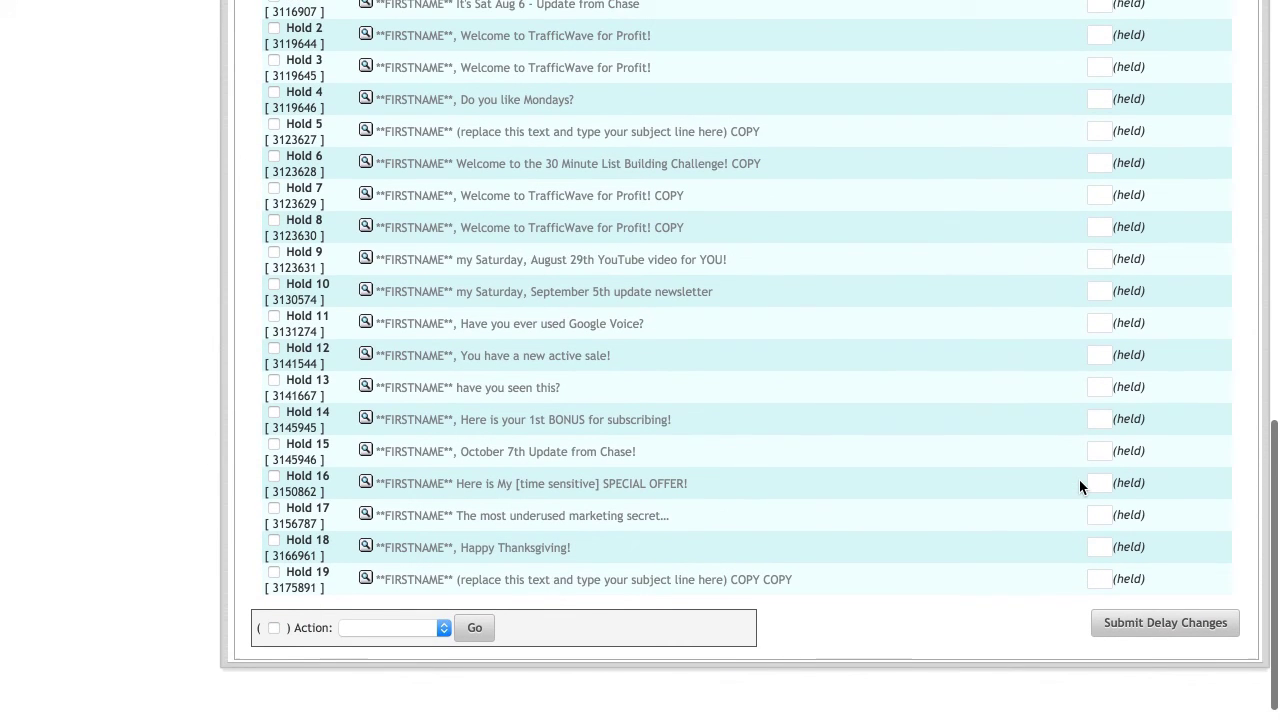
pyautogui.scroll(1, 1079, 487)
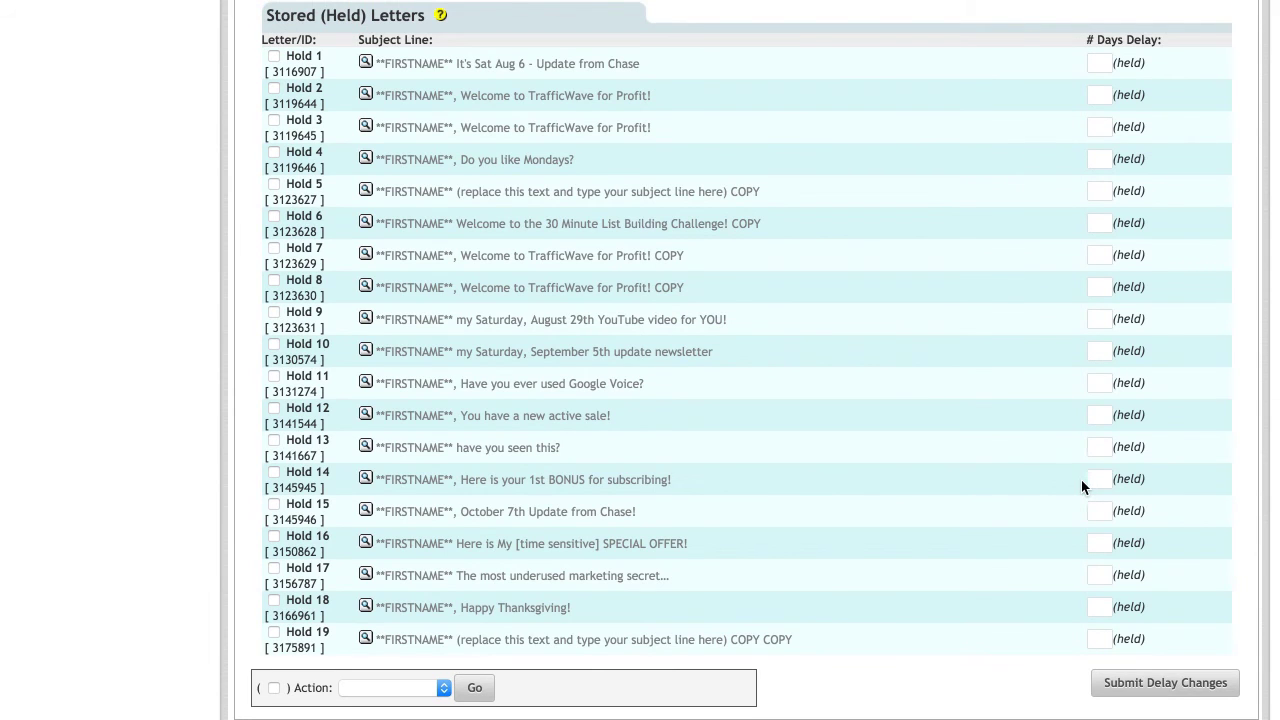
# - Try a 45-day delay on the held letter "Here is your 1st BONUS for subscribing!" and clear the value again
pyautogui.click(1105, 481)
pyautogui.write('45')
pyautogui.doubleClick(1105, 482)
pyautogui.press('BackSpace')
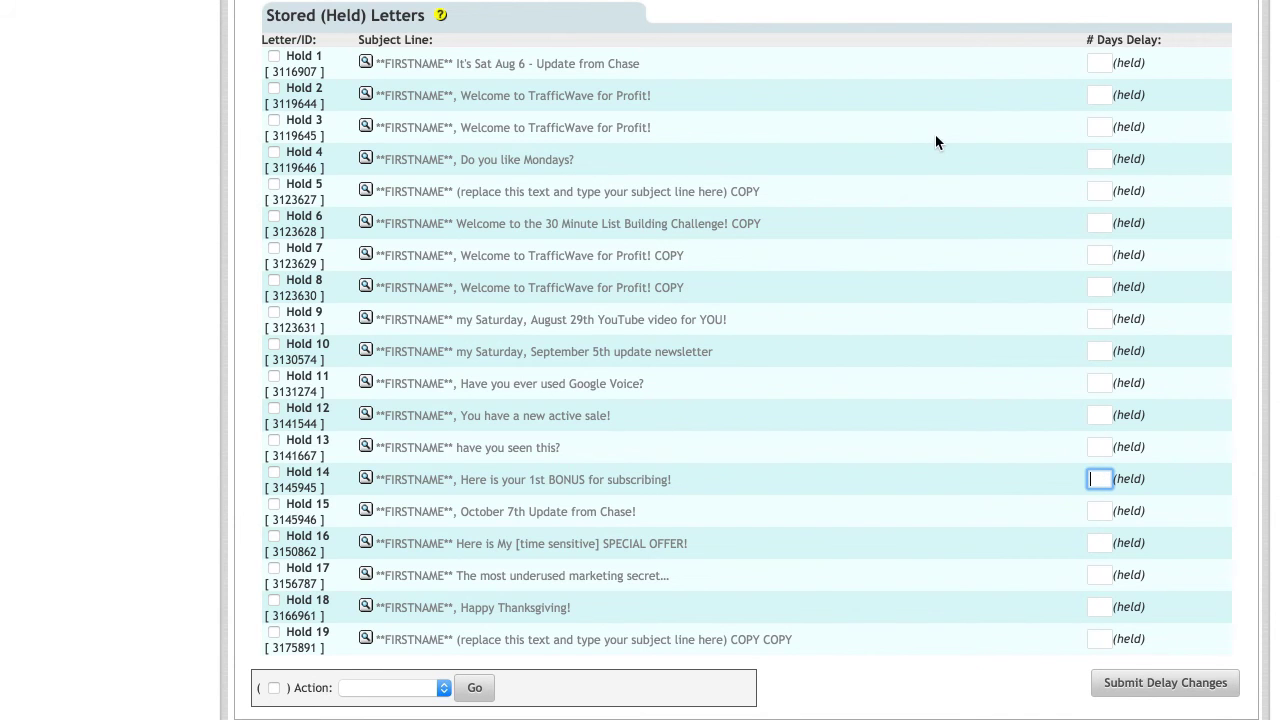